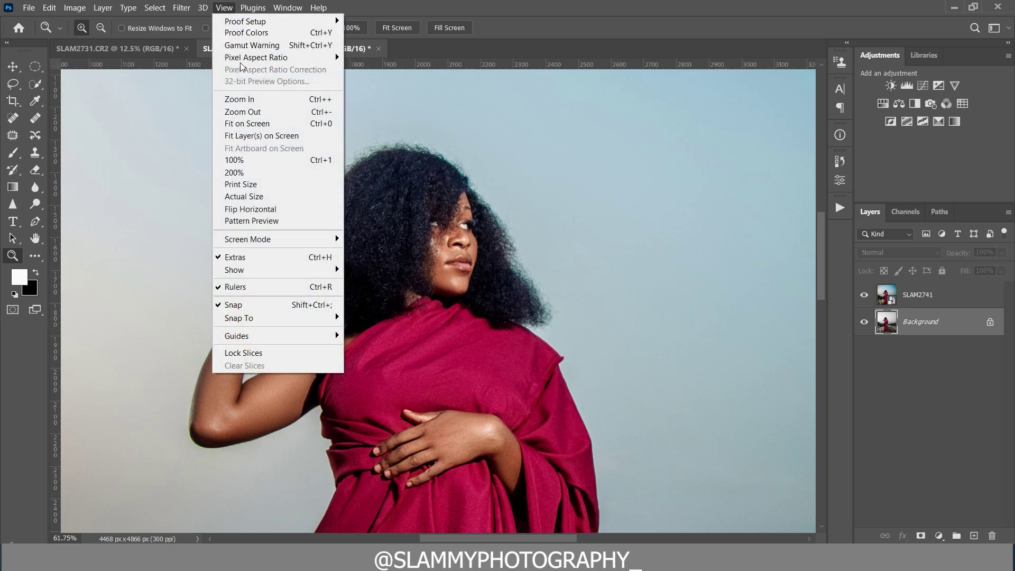
Compare the whole photo and the woman's upper body with the SLAM2741 layer shown and hidden.
left_click(270, 123)
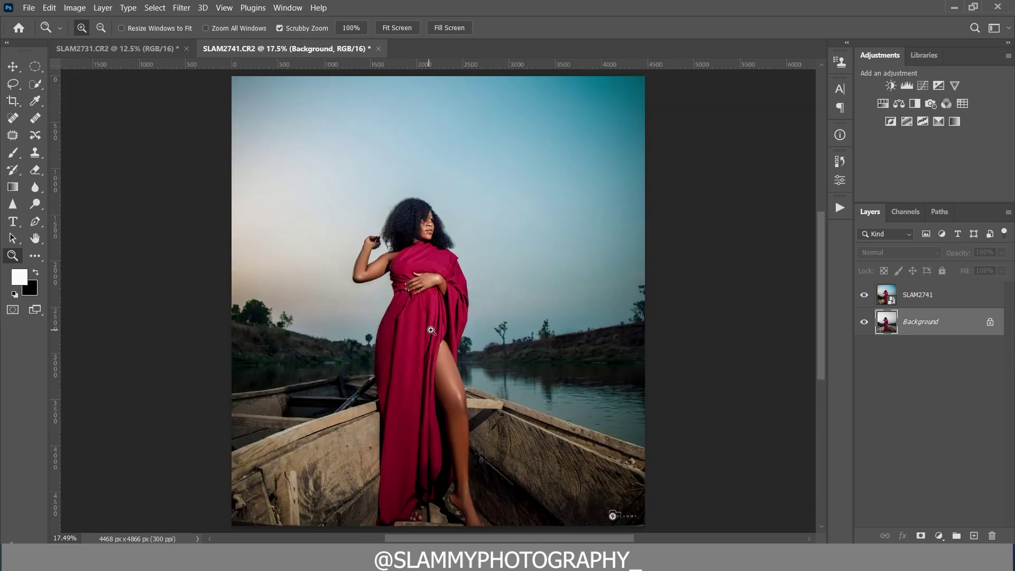
left_click(867, 295)
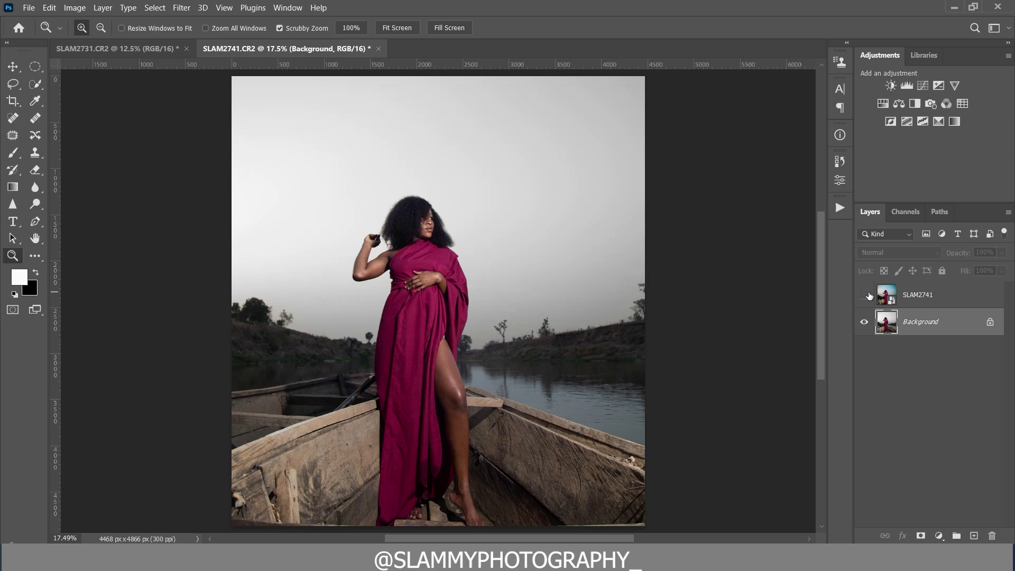
left_click(423, 127)
left_click(225, 7)
left_click(270, 123)
left_click_drag(409, 176, 406, 188)
left_click(225, 7)
left_click(253, 126)
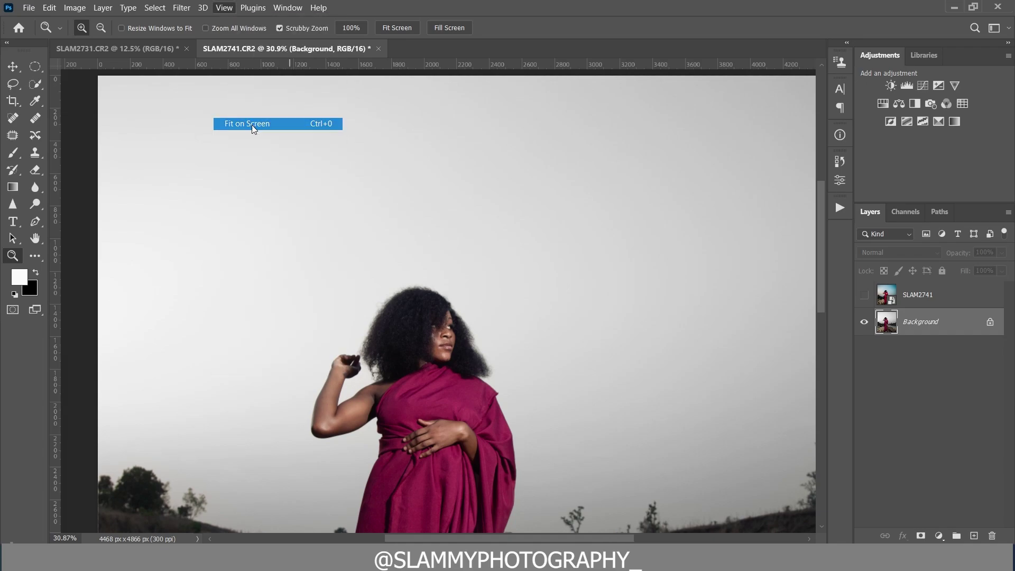
left_click(865, 294)
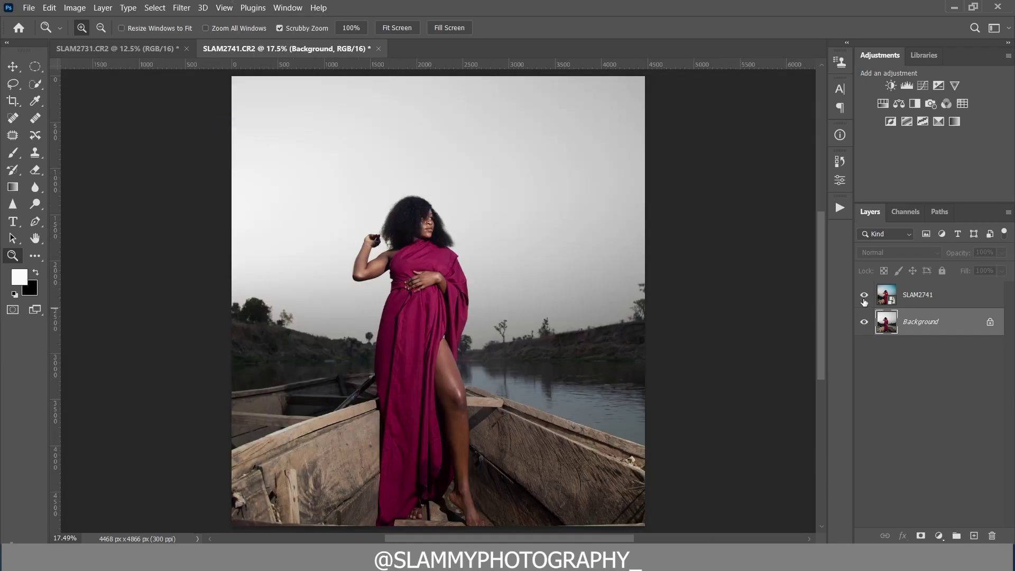
Delete the SLAM2741 layer so only the Background layer is left.
scroll(418, 294, "down", 3)
scroll(579, 300, "up", 2)
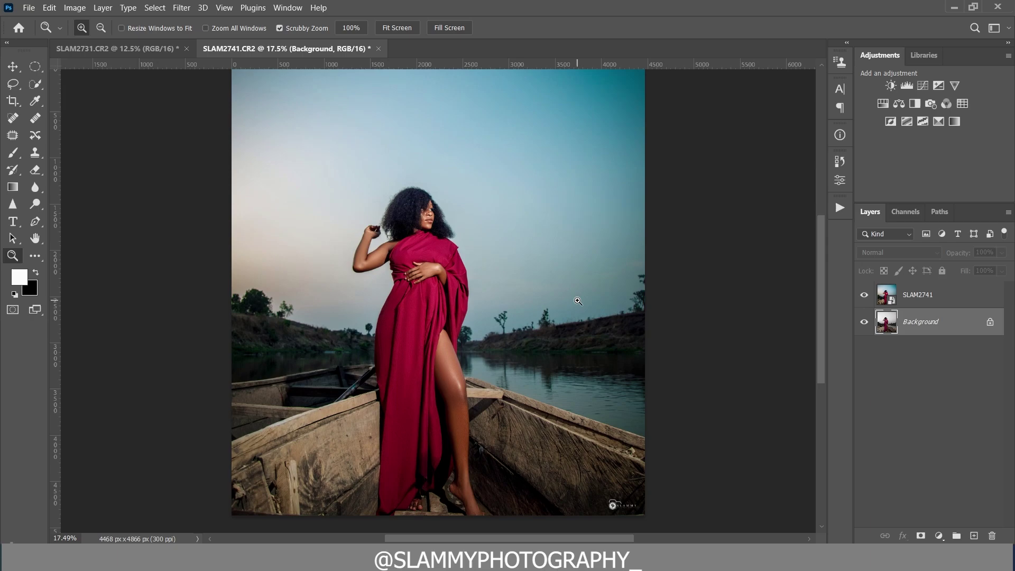
left_click_drag(930, 299, 996, 536)
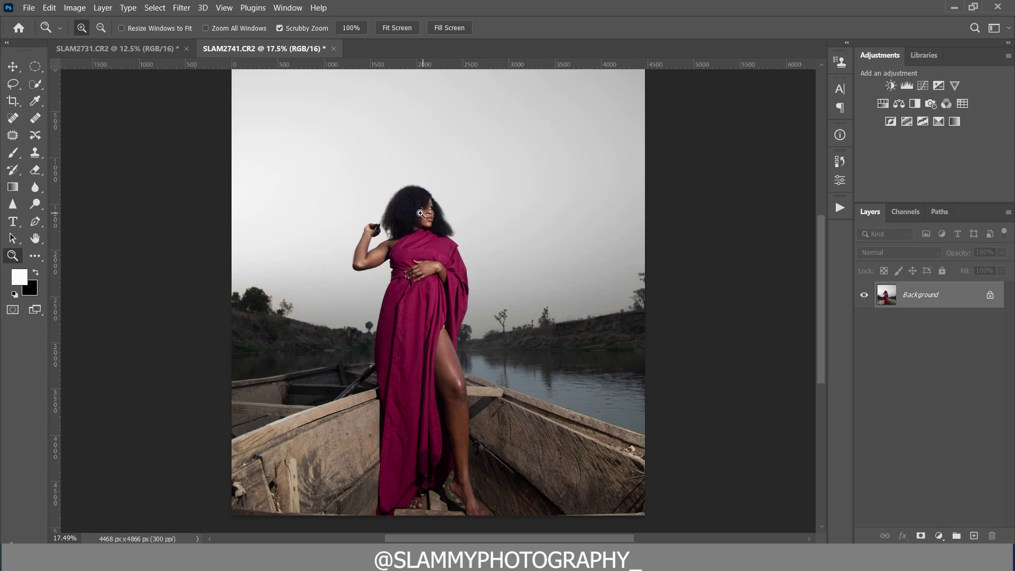
Remove the dark mole and small blemishes on the woman's chin with the Spot Healing Brush.
left_click_drag(421, 214, 460, 223)
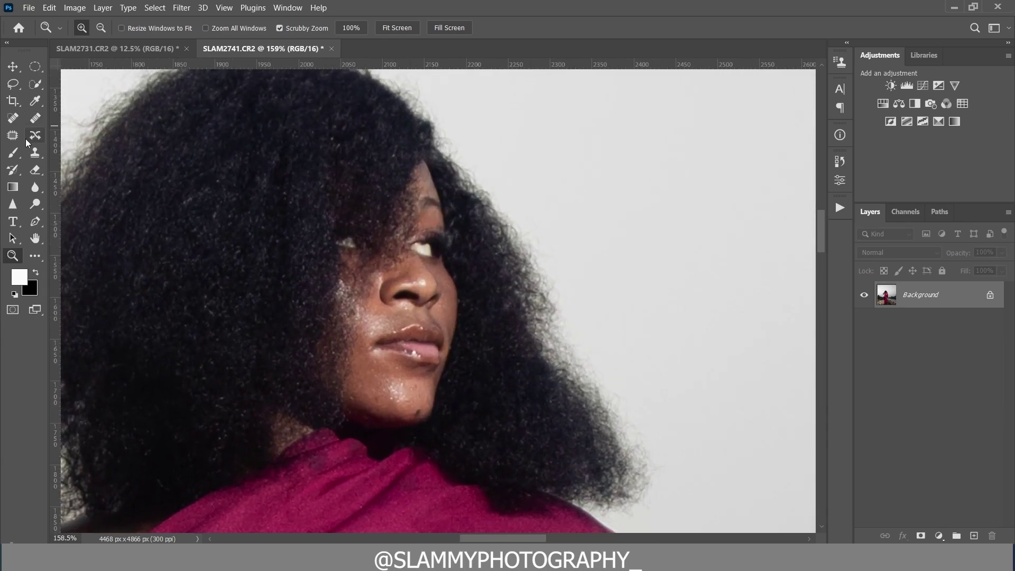
key("j")
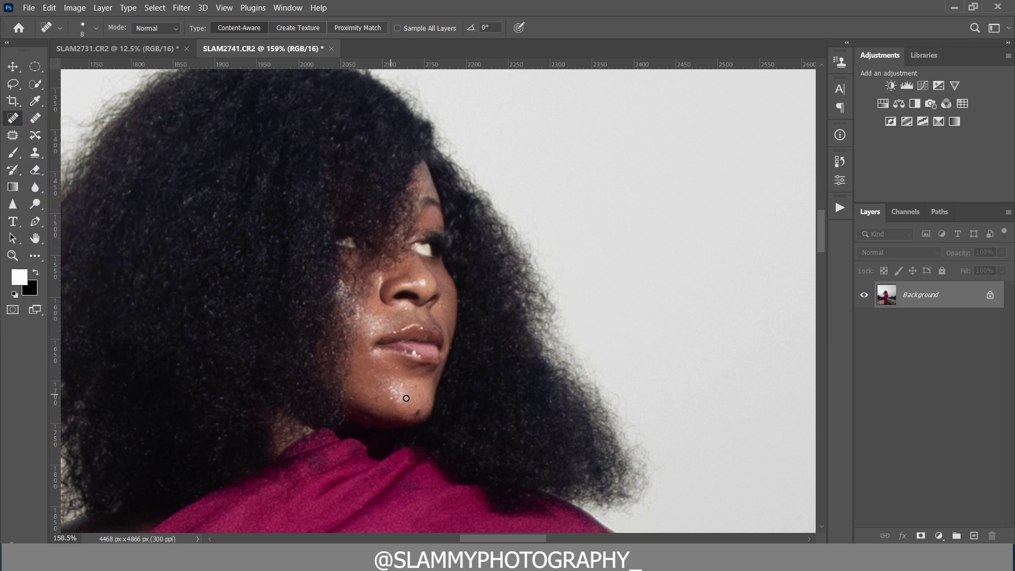
left_click(393, 400)
left_click(417, 411)
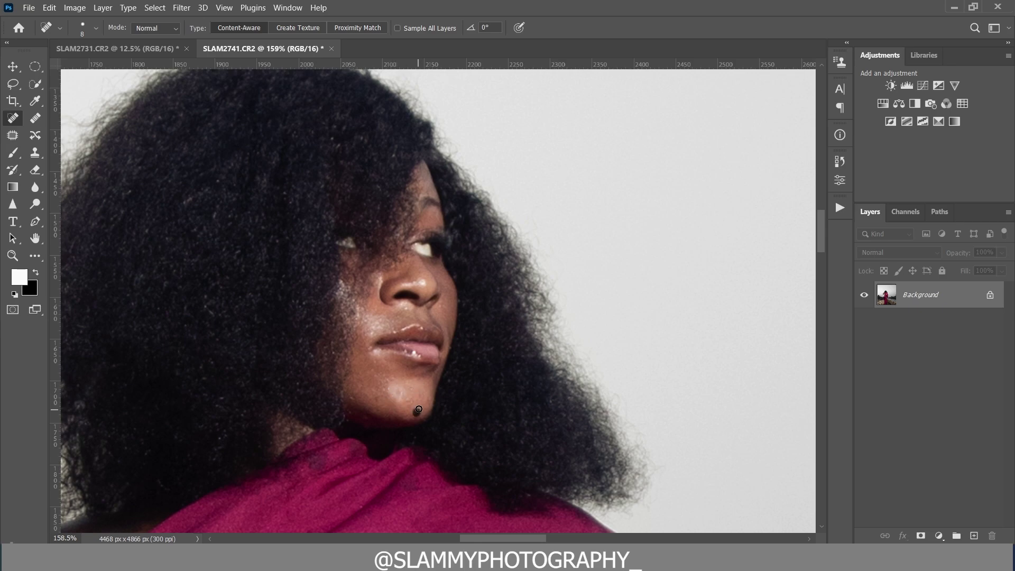
left_click(356, 397)
left_click(390, 387)
Heal the remaining small spots on the cheek and around the mouth with the Spot Healing Brush.
left_click(368, 347)
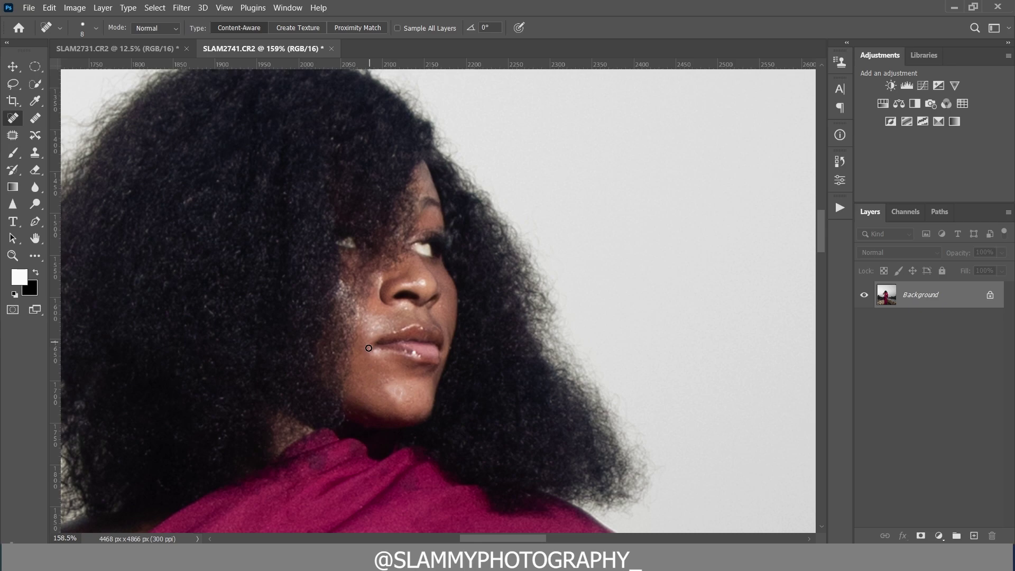
left_click(384, 318)
left_click(373, 330)
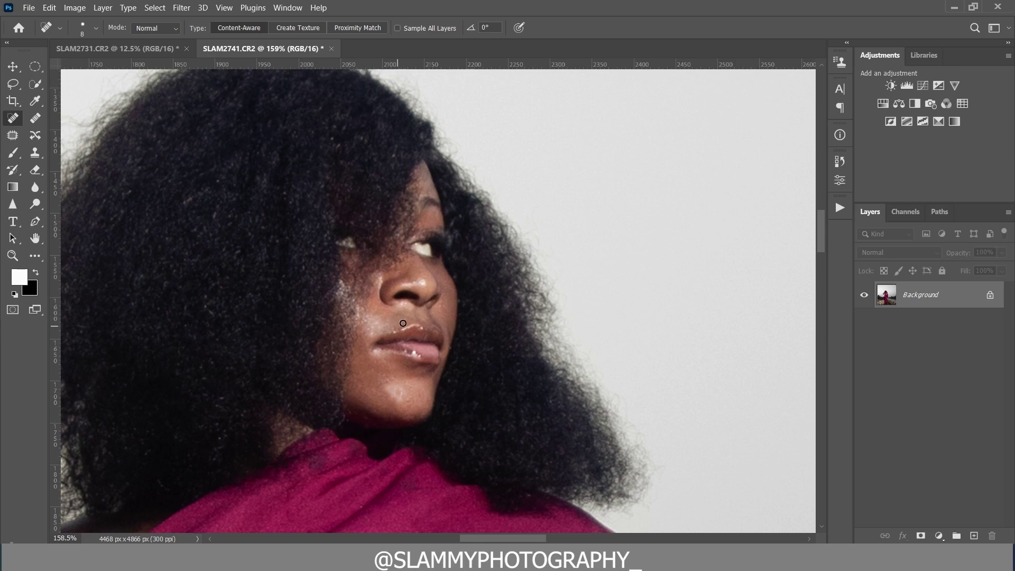
left_click(366, 324)
left_click(440, 305)
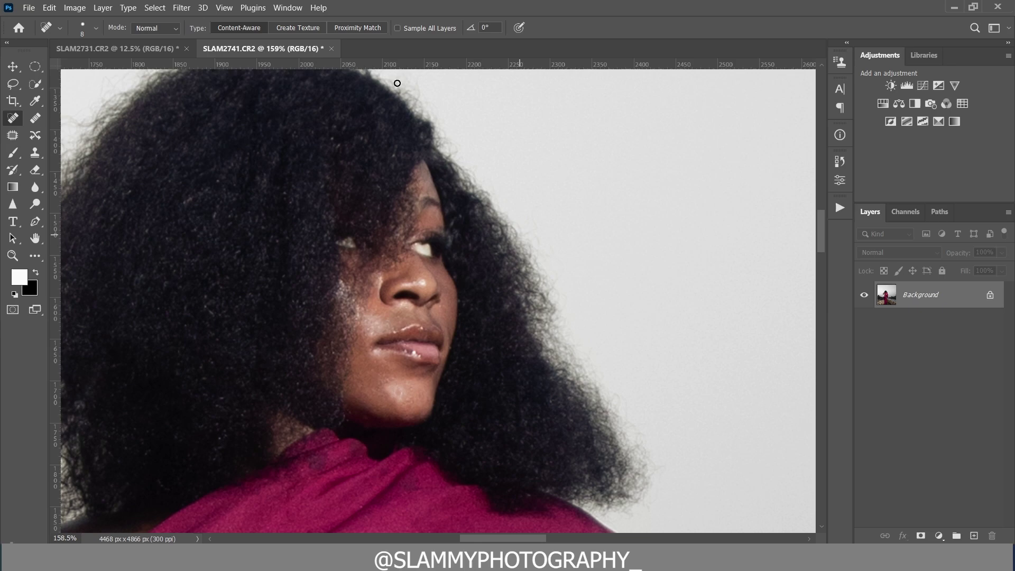
Run the autoFix FS action from the autoFX set on the Background layer.
left_click(224, 7)
left_click(246, 124)
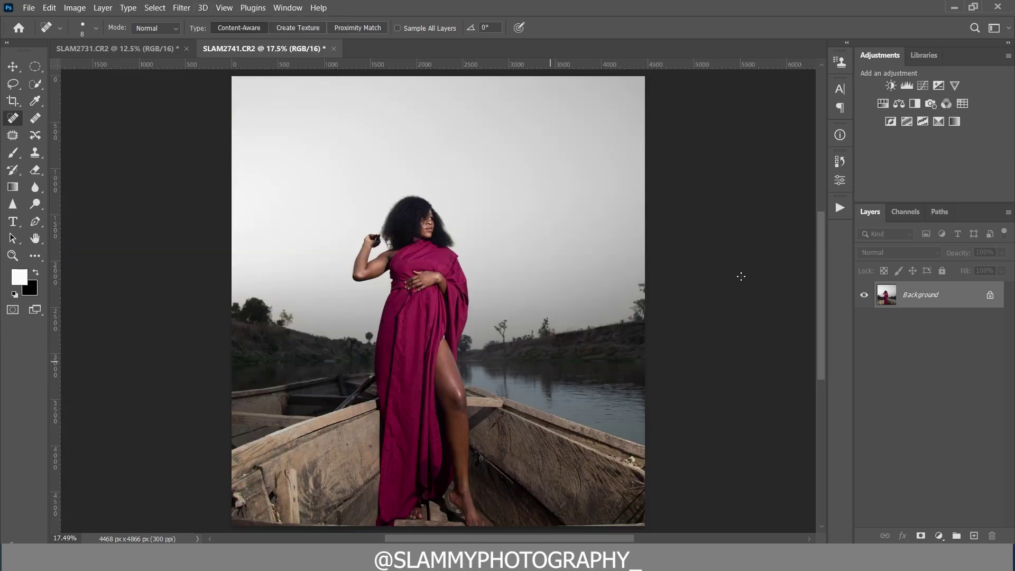
left_click(837, 211)
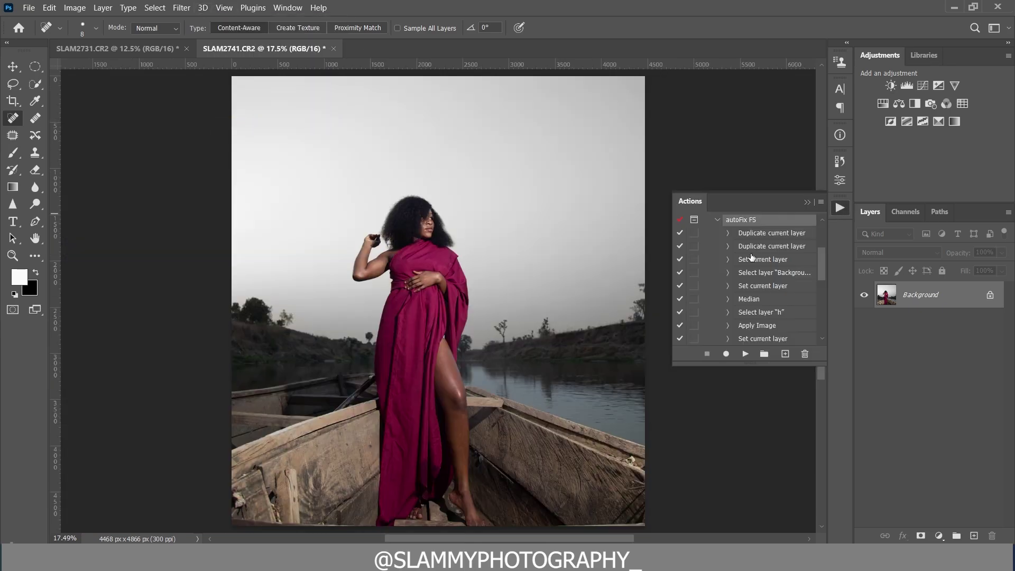
left_click(719, 220)
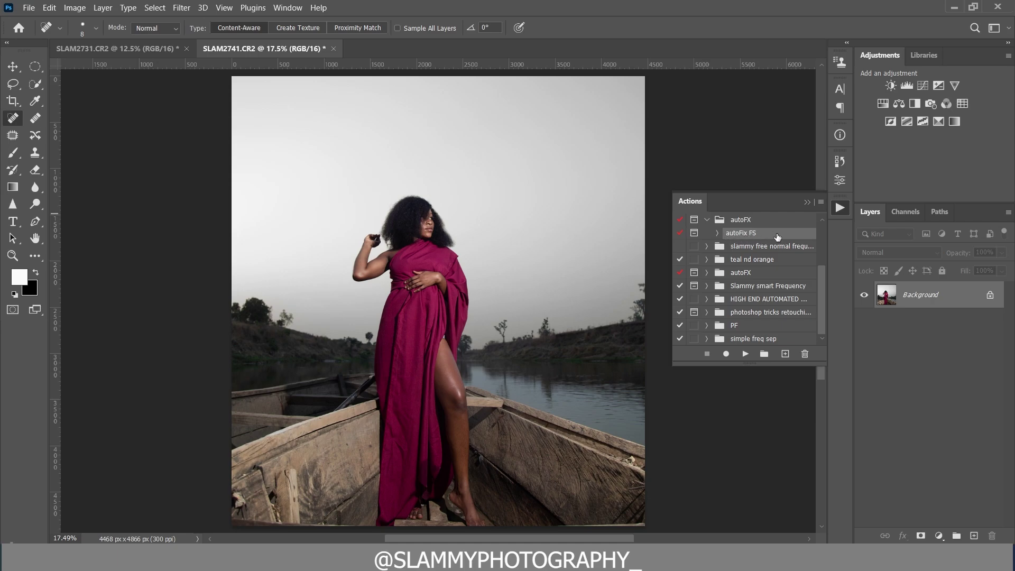
left_click(745, 354)
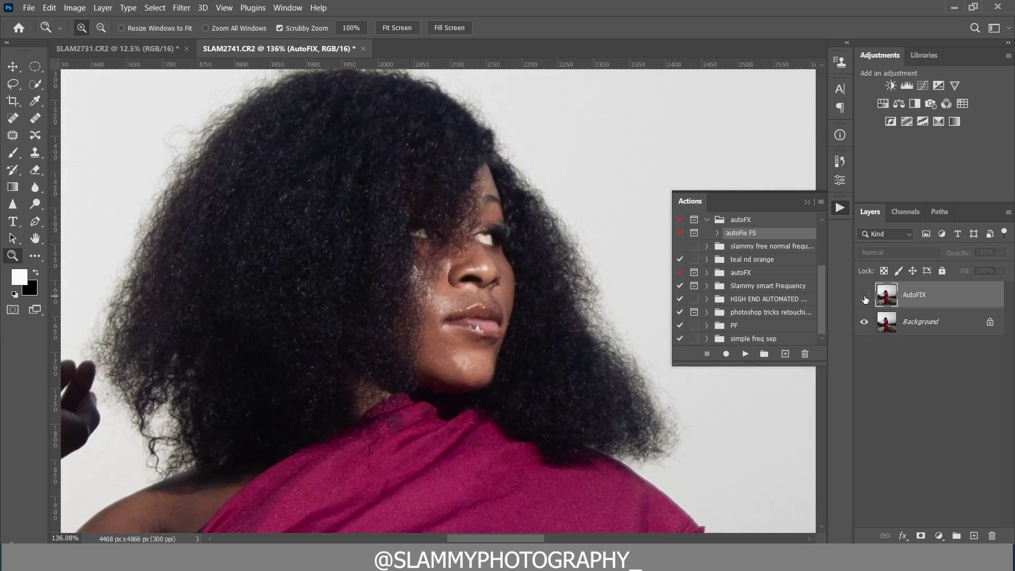
Compare the skin of the face with the AutoFIX layer hidden and shown.
left_click(865, 300)
left_click_drag(455, 252, 471, 274)
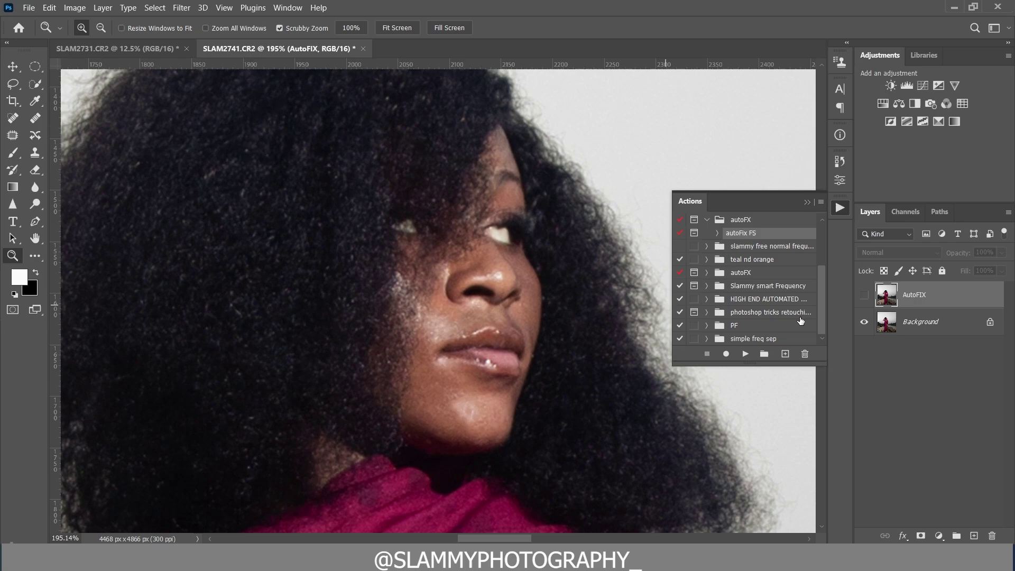
left_click(866, 299)
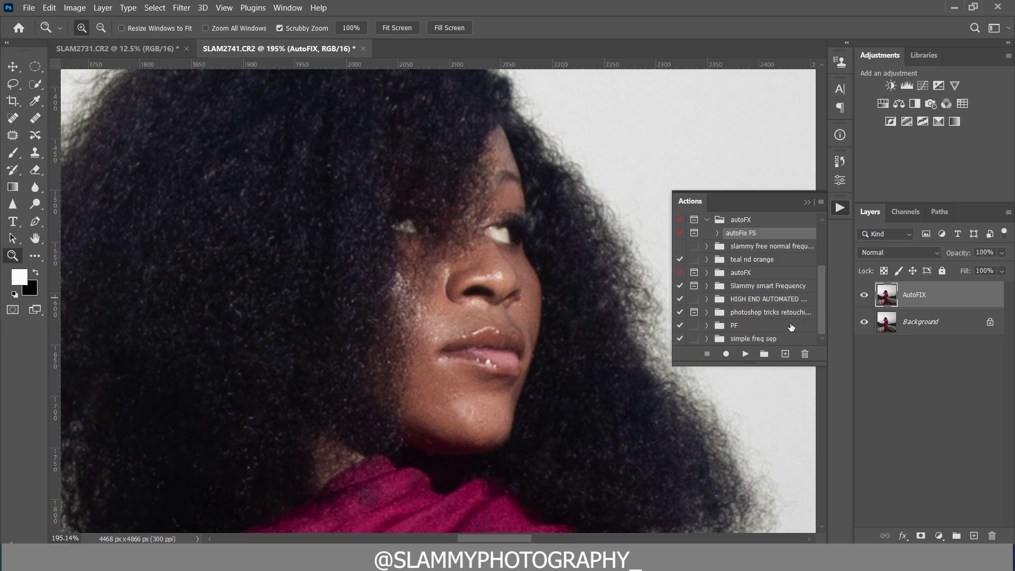
left_click(224, 8)
left_click(254, 124)
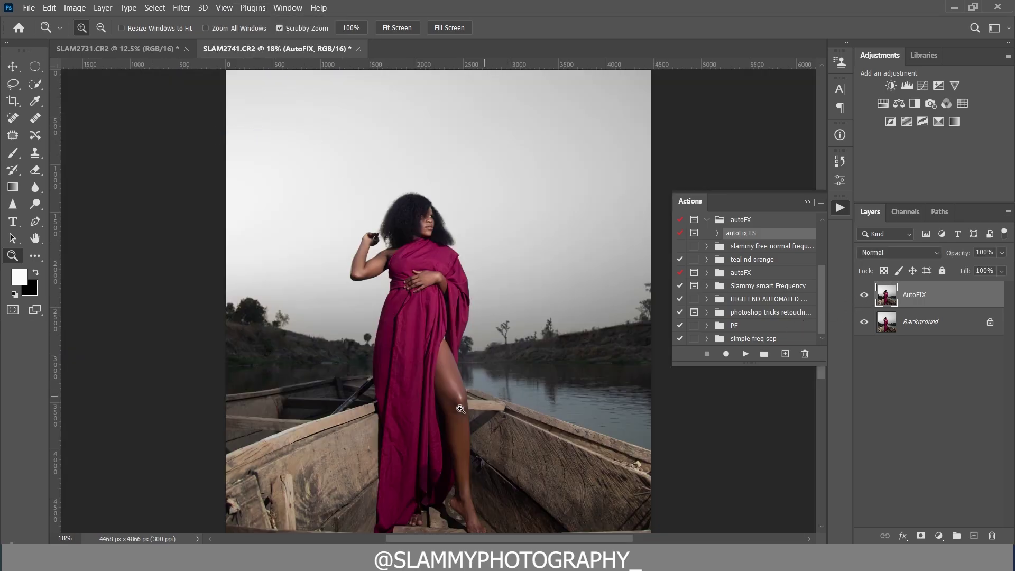
Compare the skin of the leg and arms with the AutoFIX layer hidden and shown.
left_click_drag(464, 408, 630, 381)
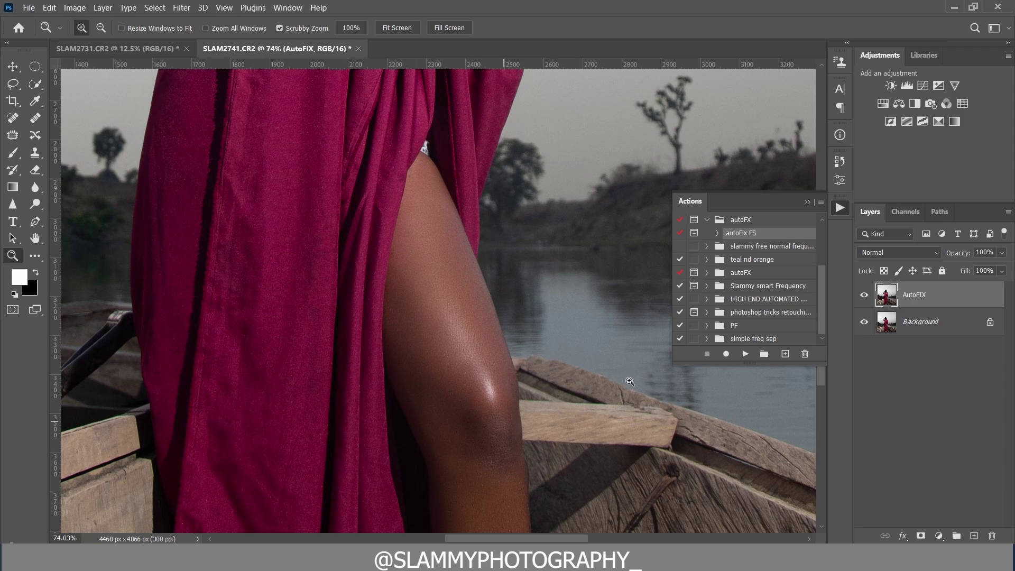
left_click(866, 297)
scroll(413, 356, "down", 1)
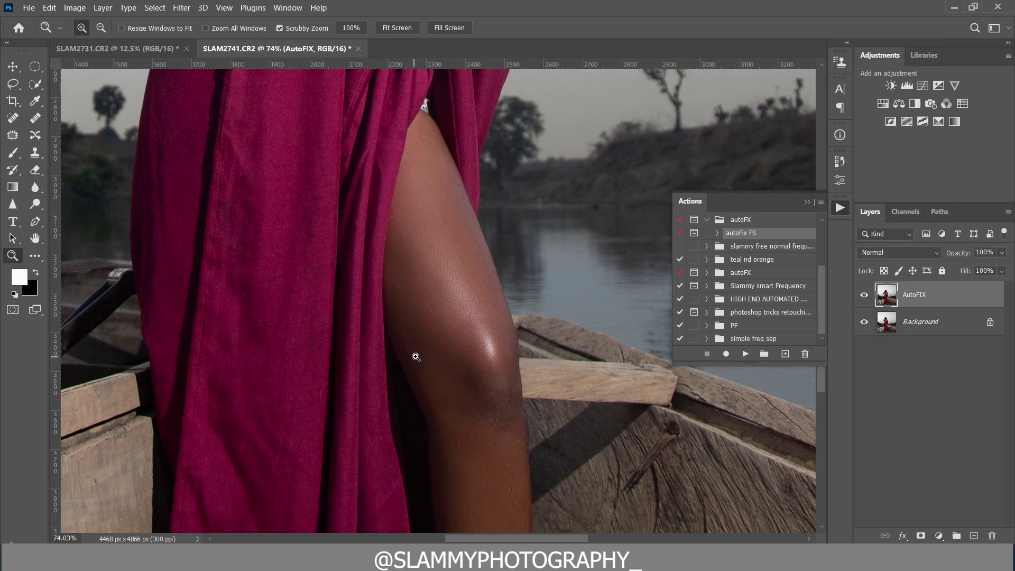
left_click_drag(317, 249, 533, 395)
left_click(865, 295)
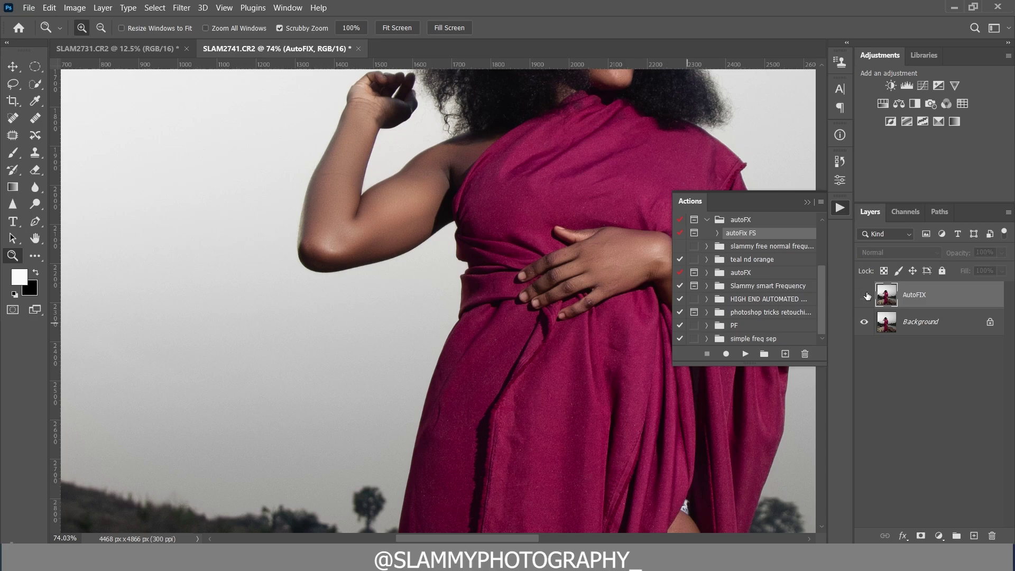
left_click(864, 295)
Flatten the image and run the autoFix FS action a second time.
left_click(224, 7)
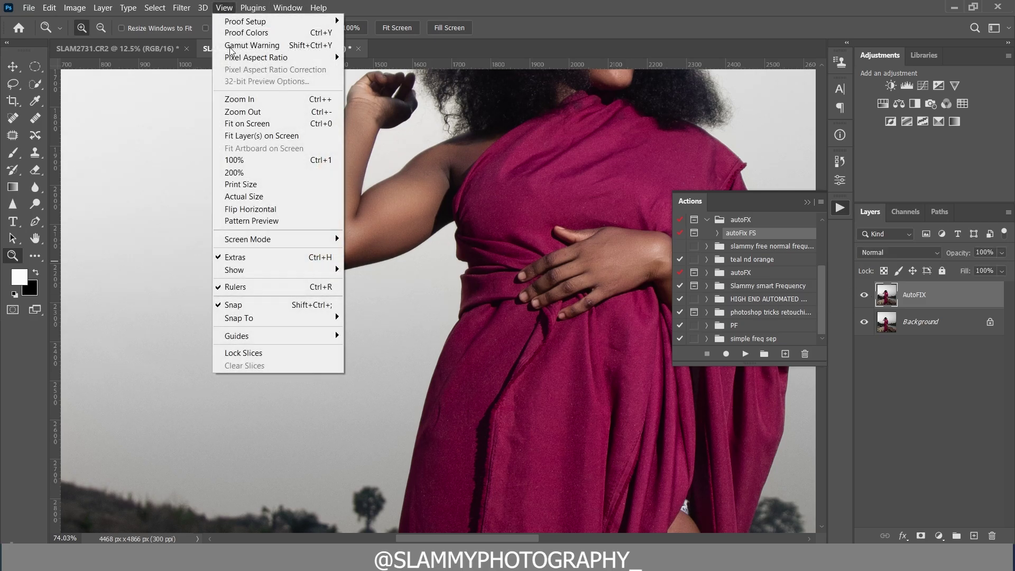
left_click(259, 125)
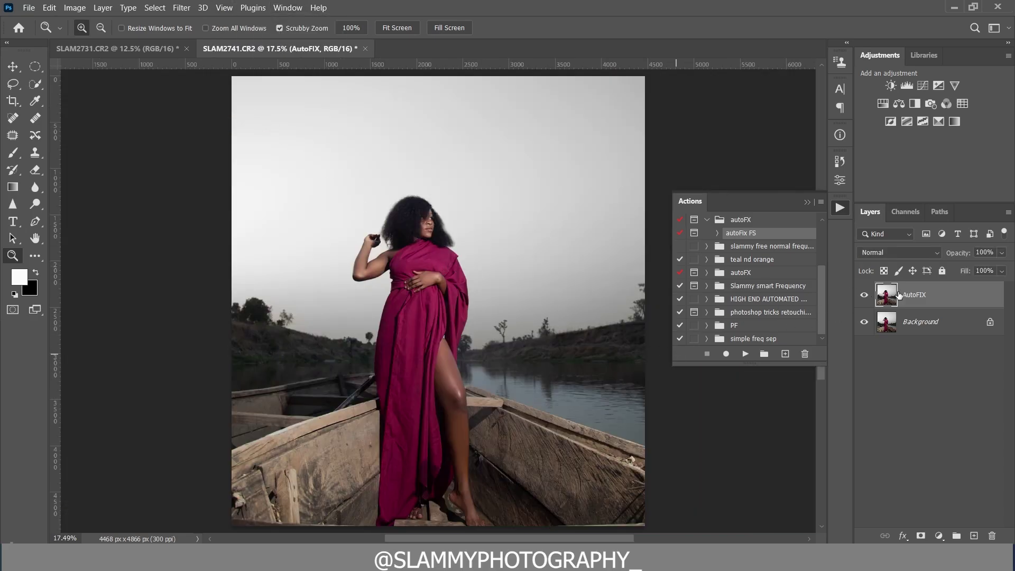
right_click(953, 297)
left_click(816, 417)
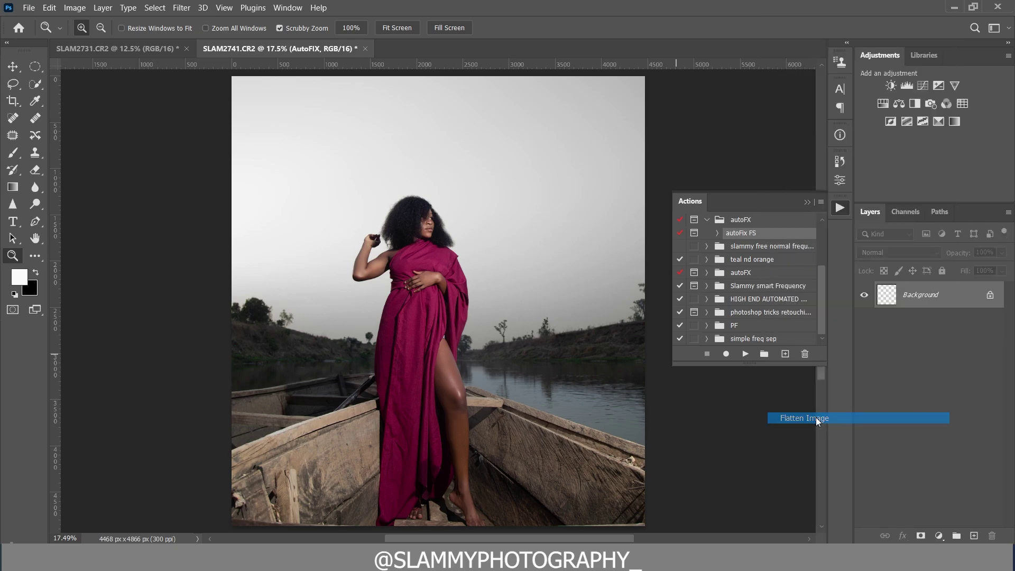
left_click(746, 354)
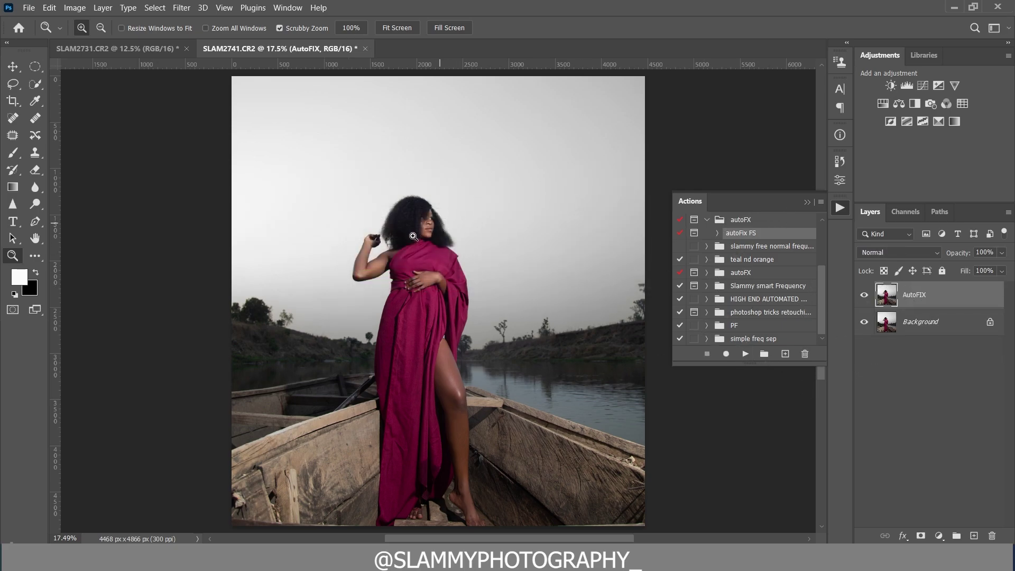
Compare the face at the first Spot Healing Brush history state with the latest Merge Group state.
left_click_drag(424, 219, 524, 339)
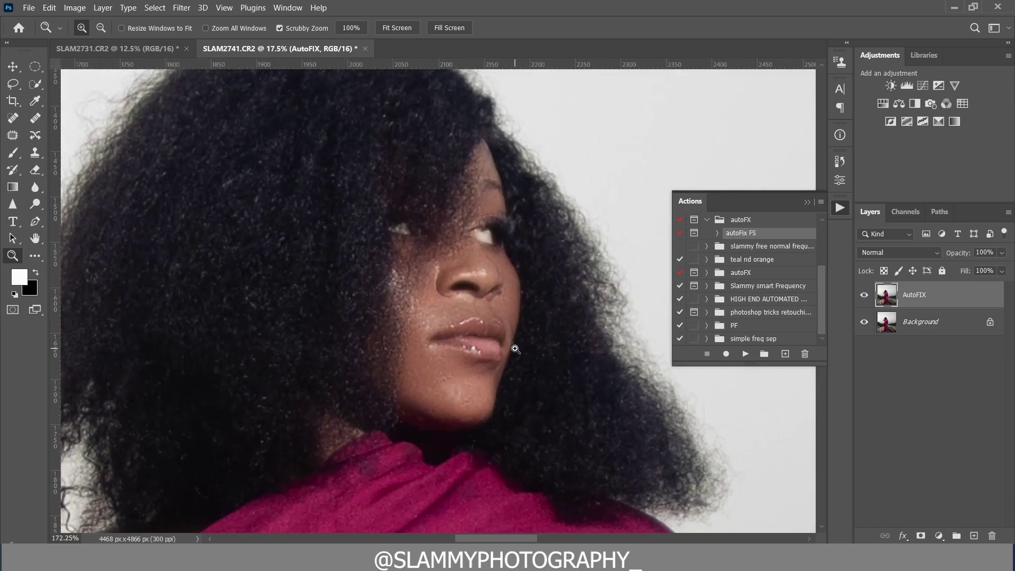
left_click(841, 163)
left_click_drag(824, 337, 812, 160)
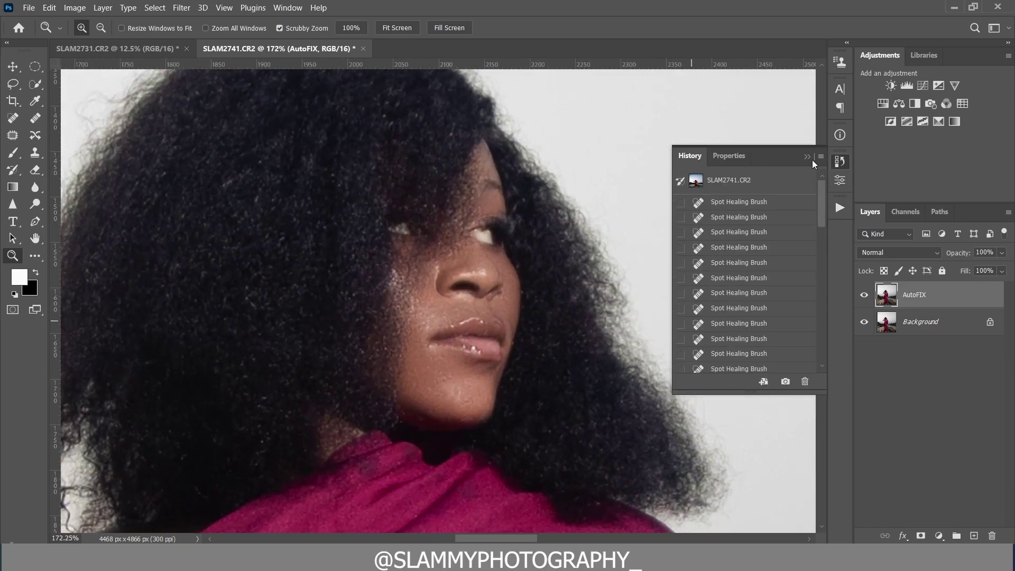
left_click(754, 203)
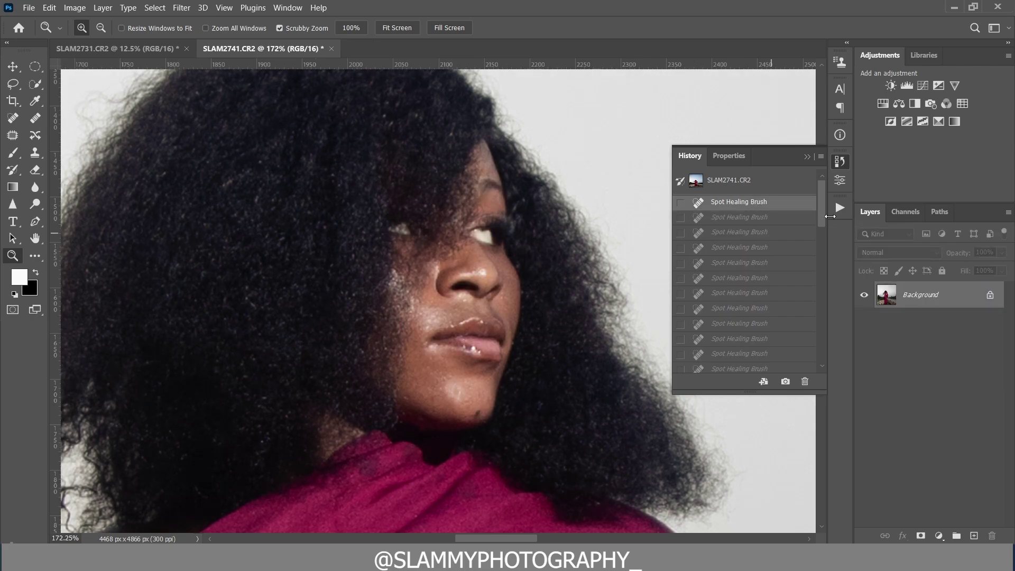
left_click_drag(824, 215, 832, 360)
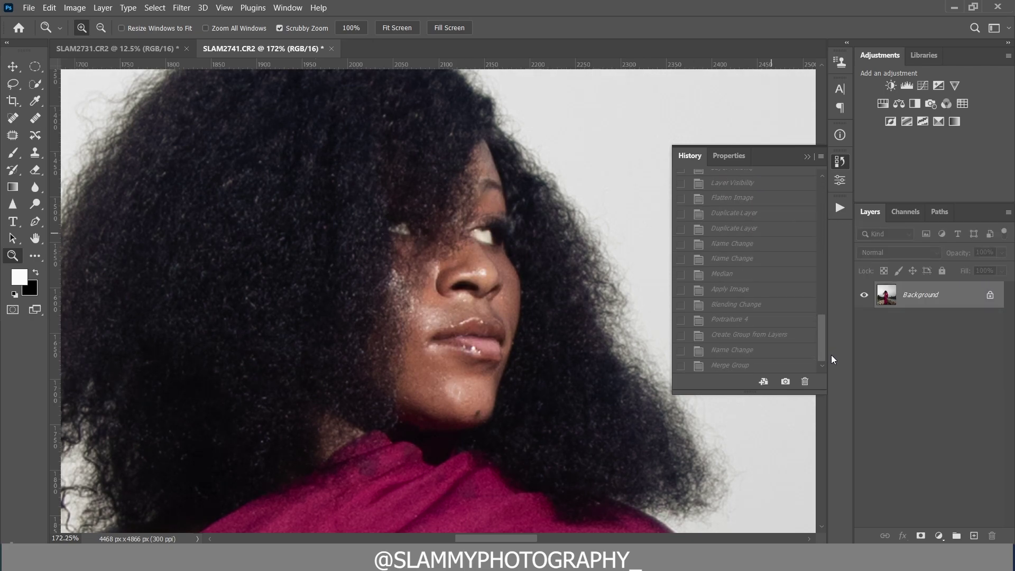
left_click(721, 365)
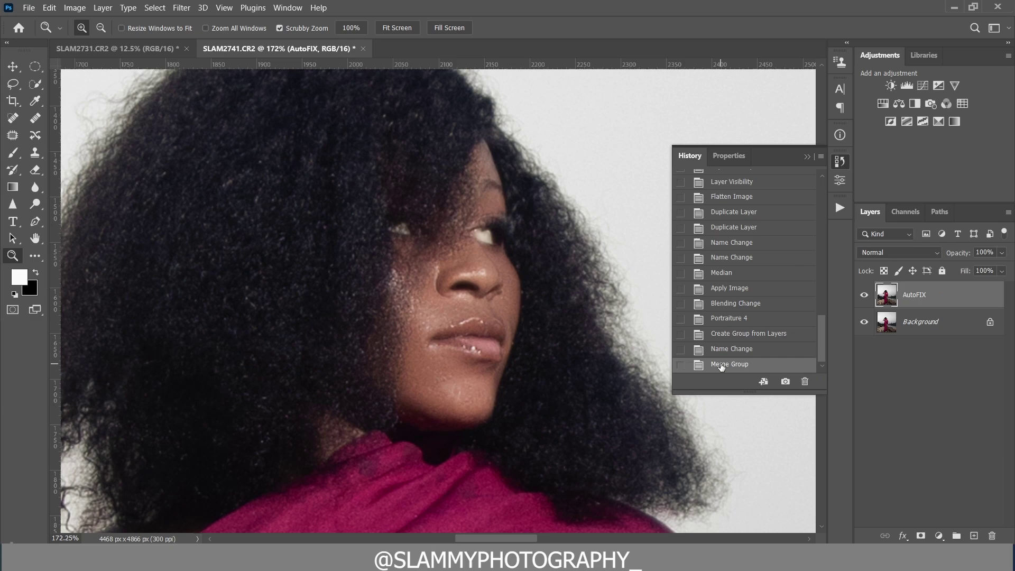
Compare the leg's skin at the first Spot Healing Brush history state with the latest Layer Visibility state.
left_click(225, 8)
left_click(263, 125)
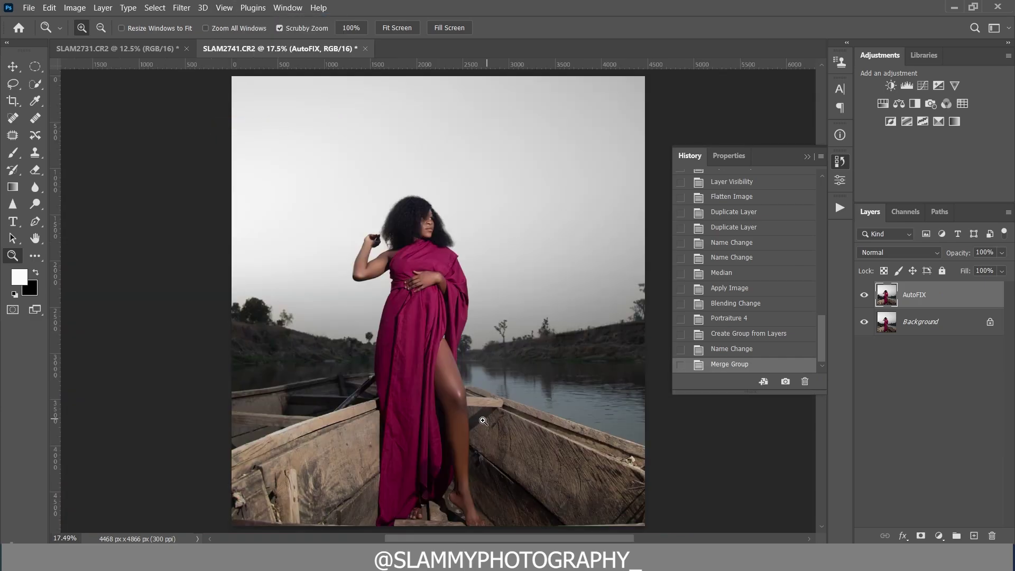
left_click_drag(479, 418, 479, 421)
scroll(742, 208, "up", 10)
left_click(741, 206)
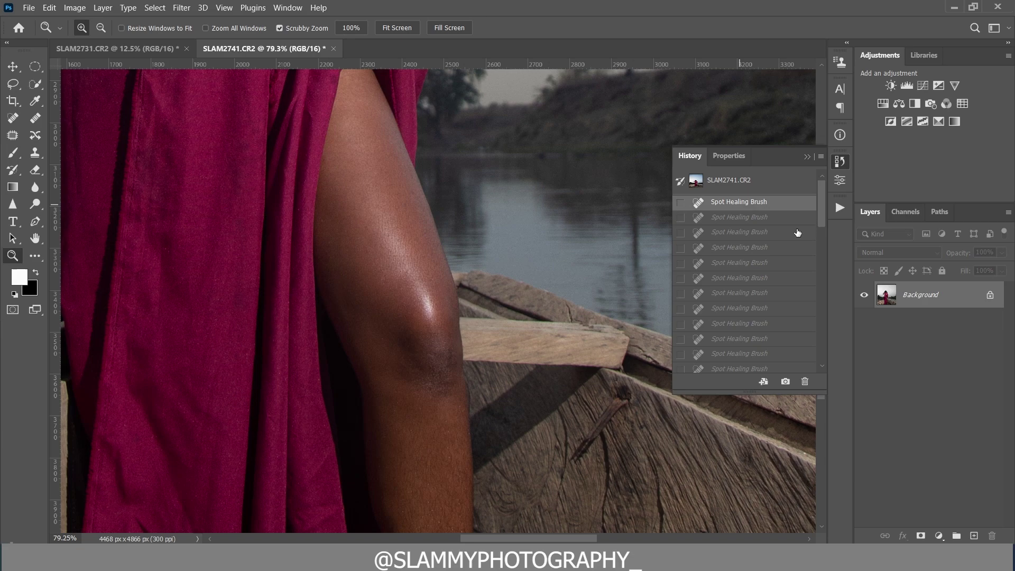
scroll(401, 254, "up", 2)
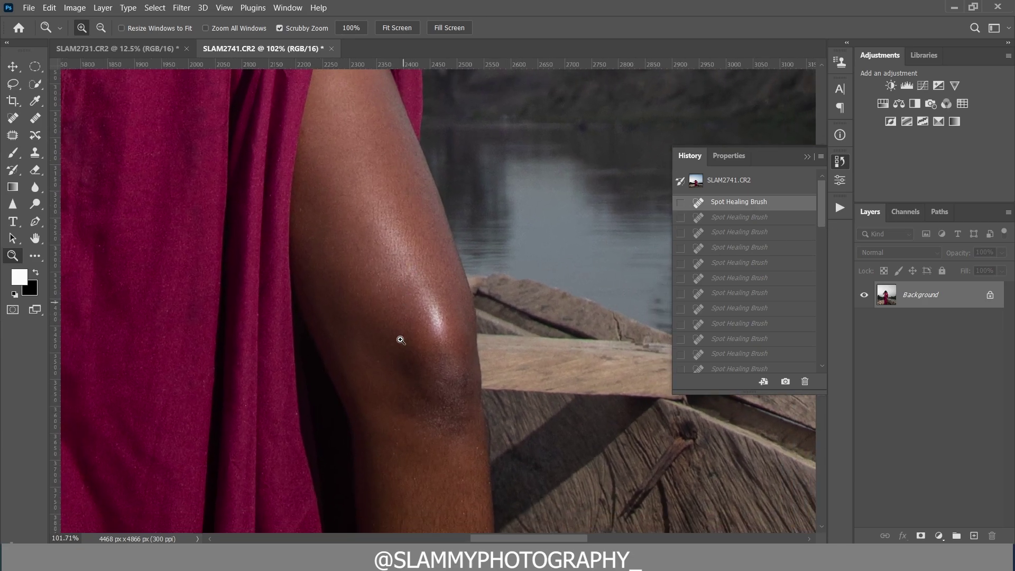
scroll(408, 339, "down", 3)
left_click_drag(822, 217, 810, 359)
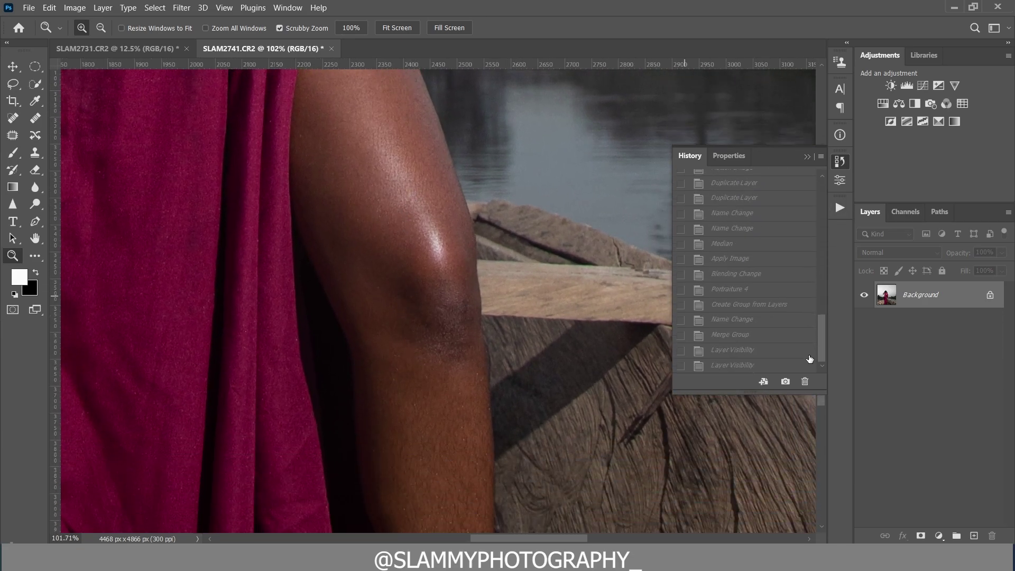
left_click(746, 366)
left_click_drag(419, 233, 438, 359)
scroll(438, 359, "down", 9)
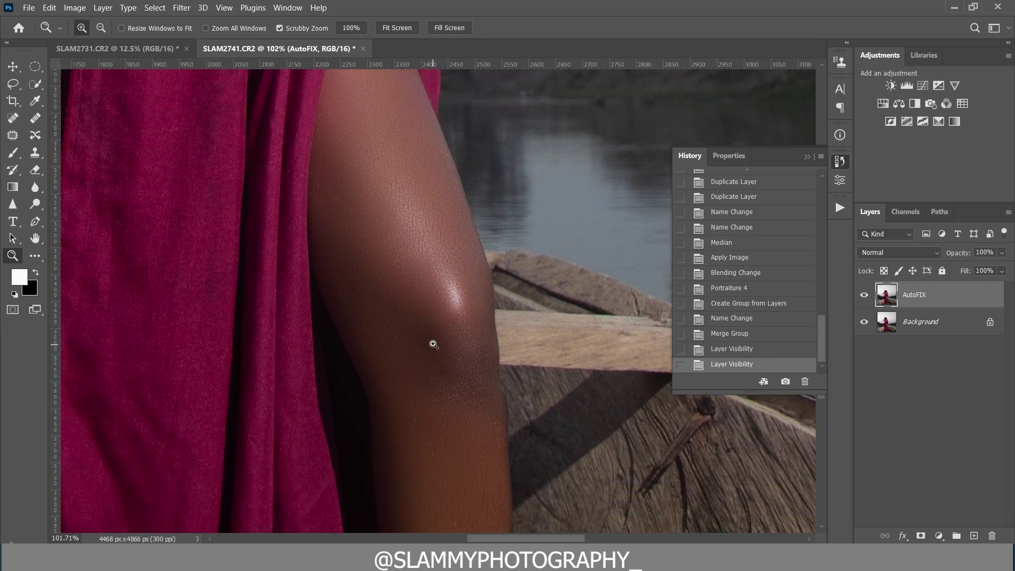
scroll(432, 356, "down", 3)
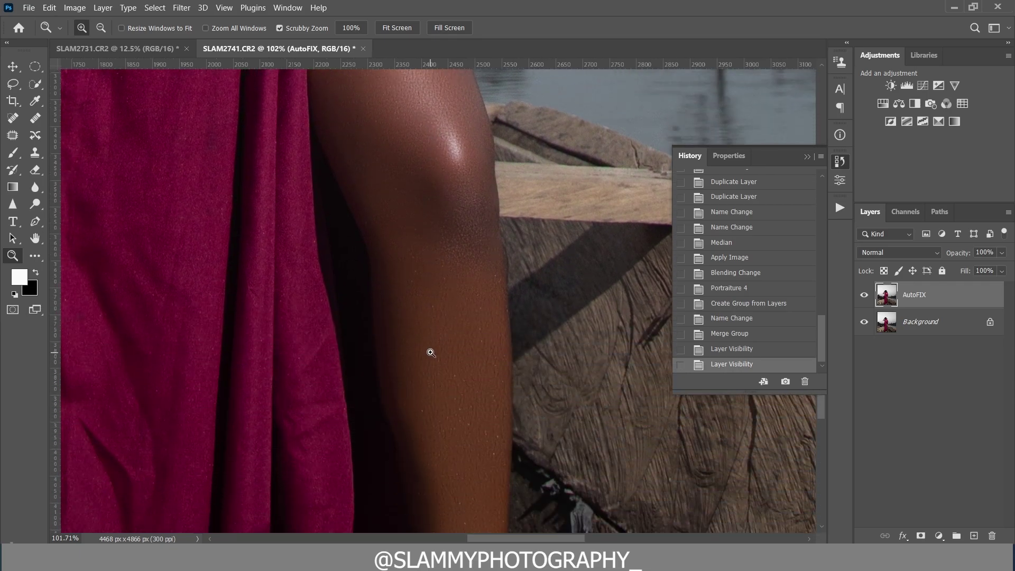
left_click(224, 7)
left_click(264, 125)
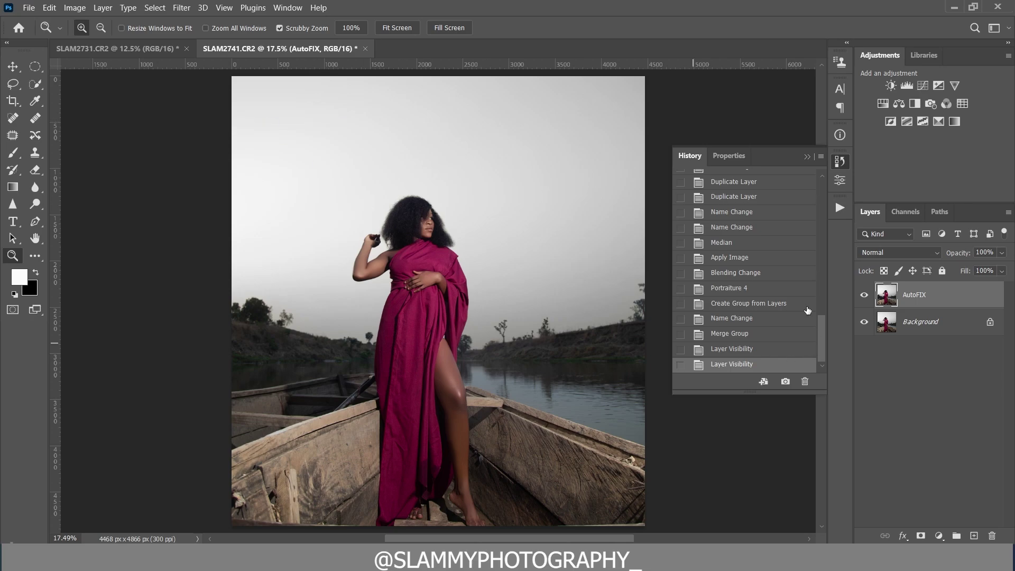
Look back through the history states, collapse the history list and flatten the image.
scroll(746, 276, "down", 3)
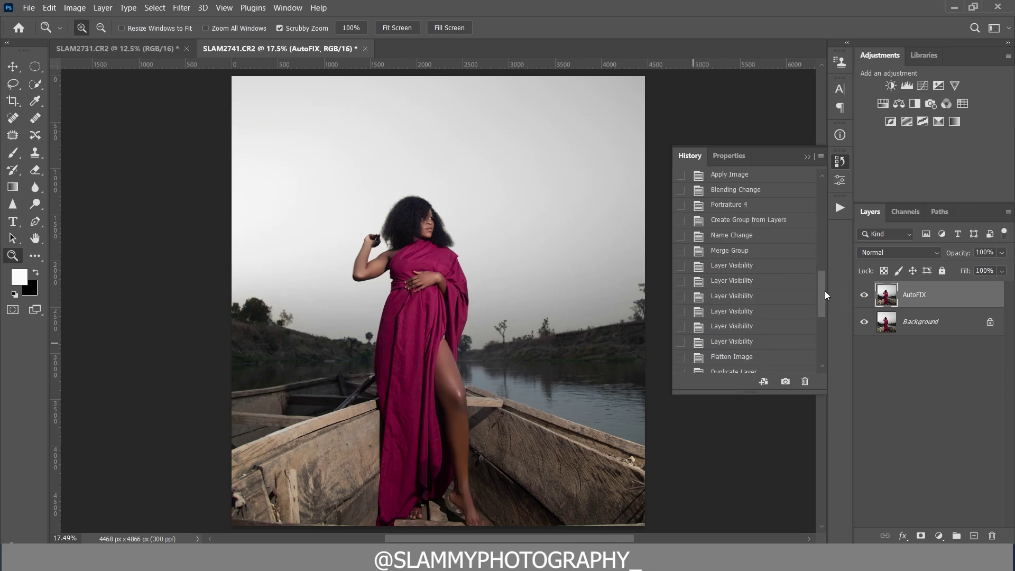
left_click_drag(825, 292, 820, 180)
left_click(807, 156)
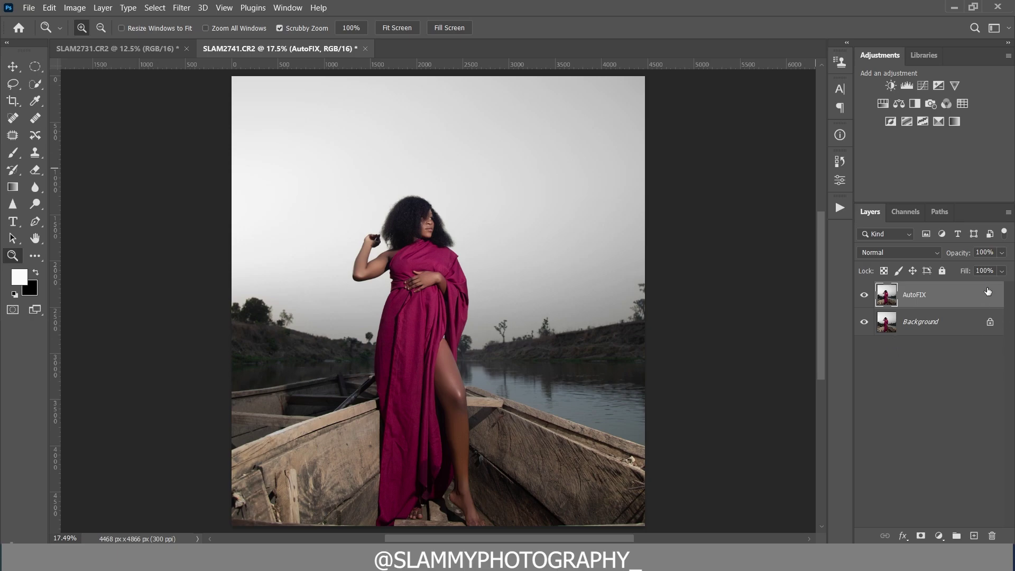
right_click(940, 299)
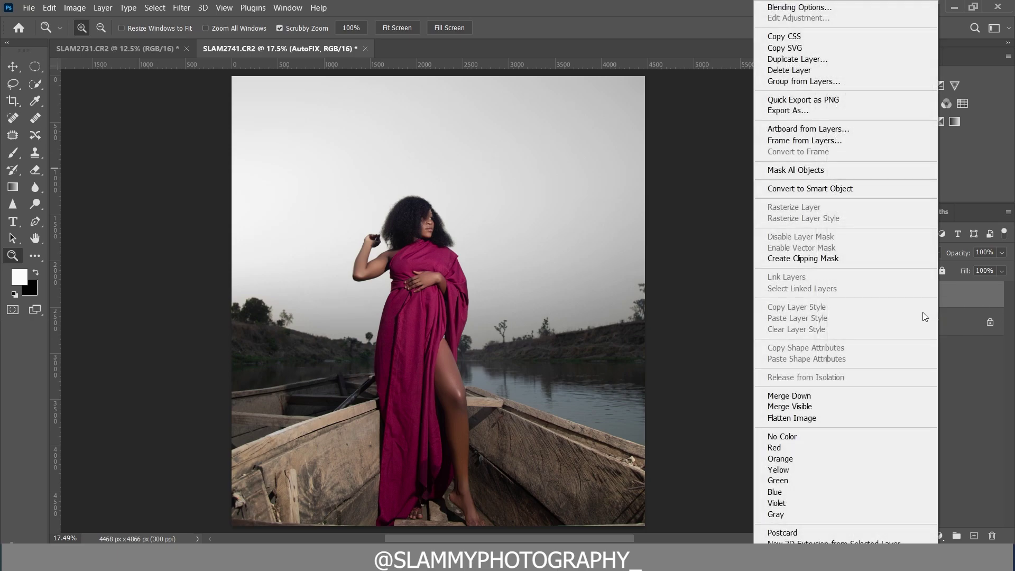
left_click(846, 418)
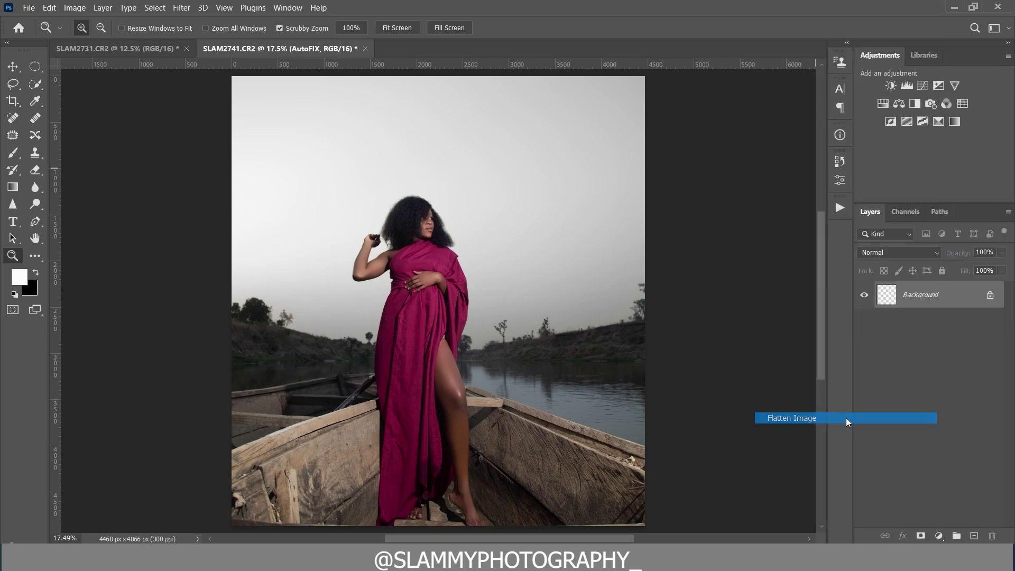
Duplicate the flattened Background layer and name the copy "camera raw".
left_click_drag(943, 319, 974, 536)
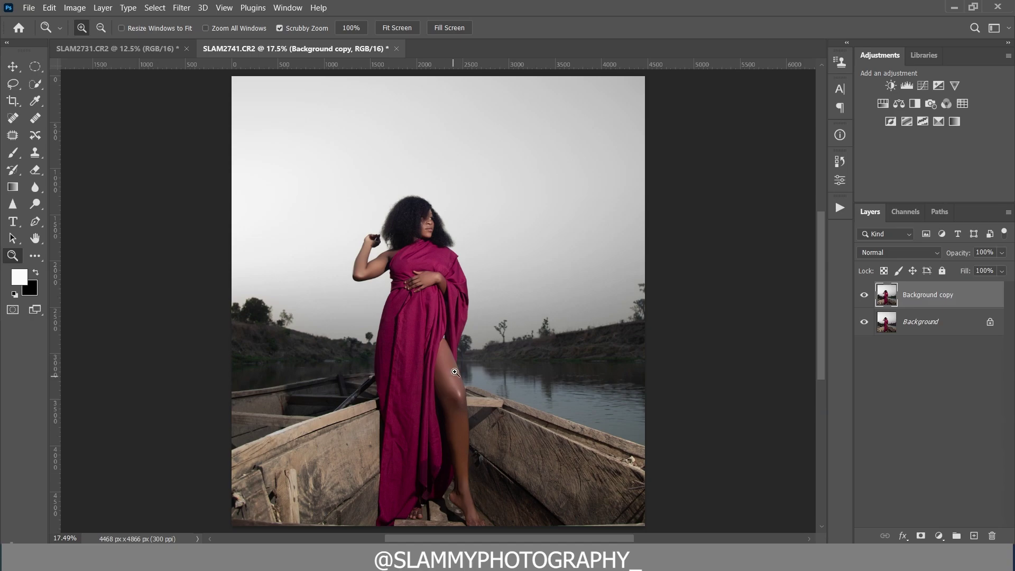
left_click_drag(456, 373, 516, 449)
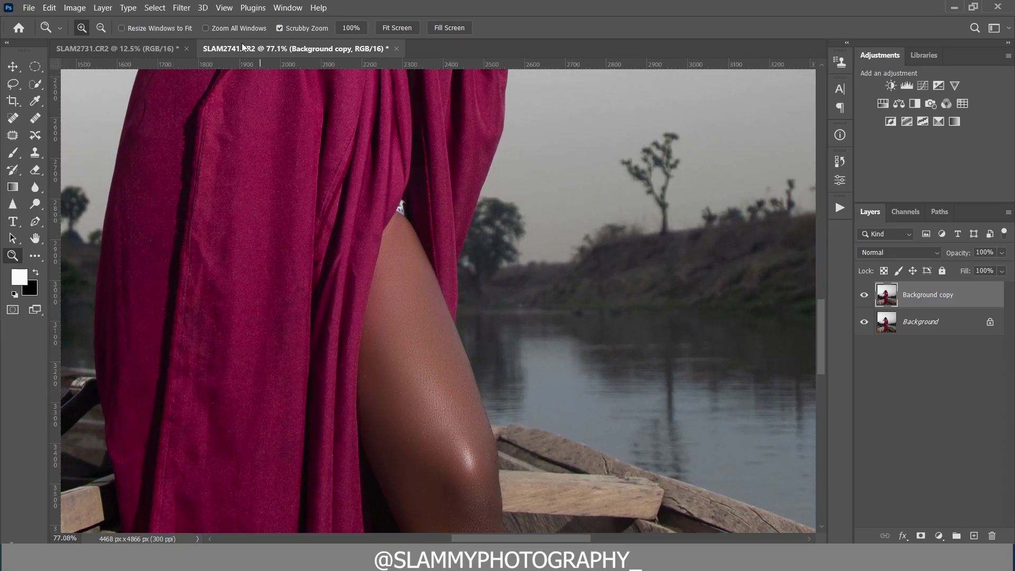
left_click(224, 7)
left_click(248, 125)
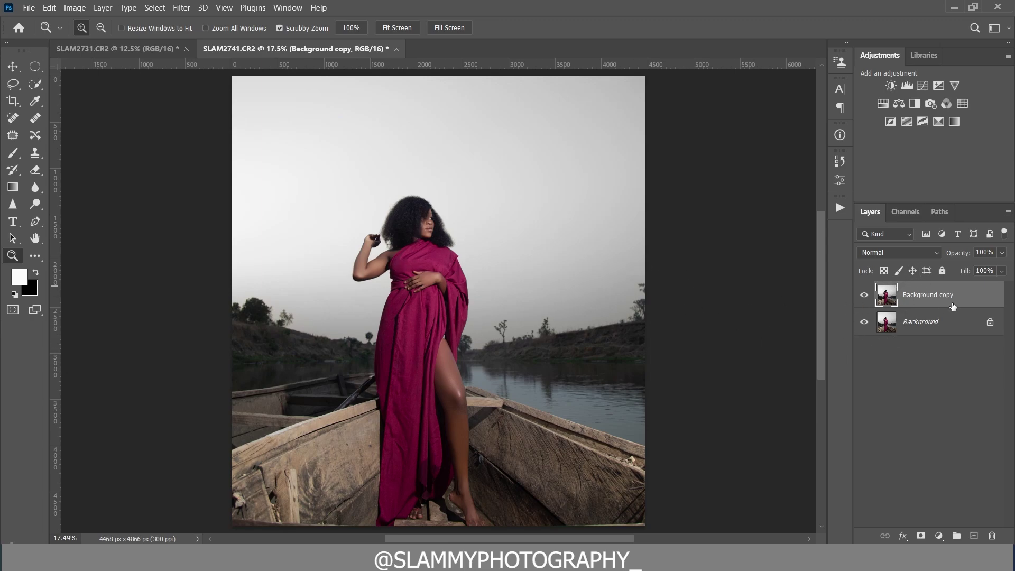
double_click(928, 295)
type("camera raw")
key("Return")
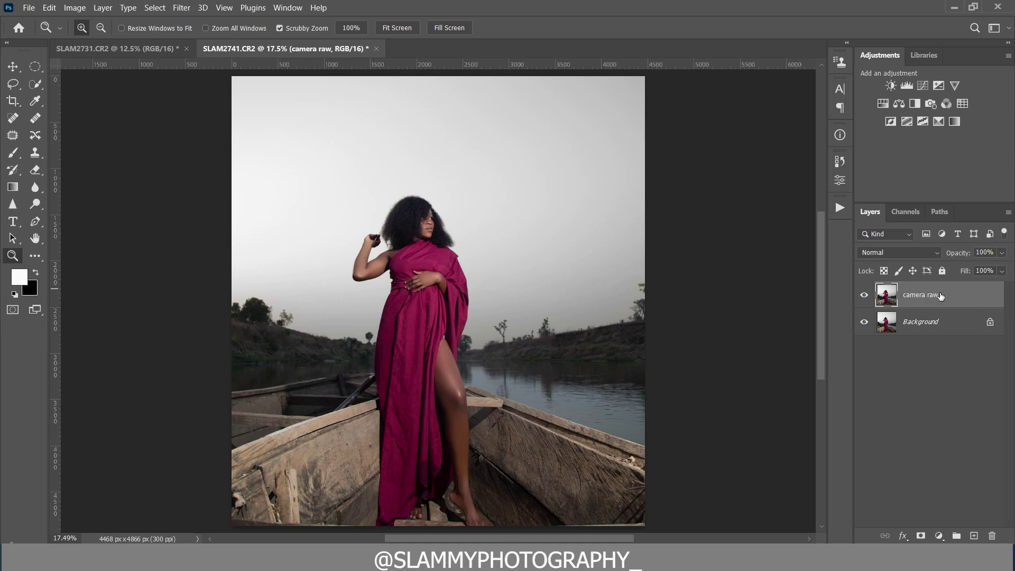
Open the Camera Raw Filter on the camera raw layer and create a Sky mask.
left_click(181, 7)
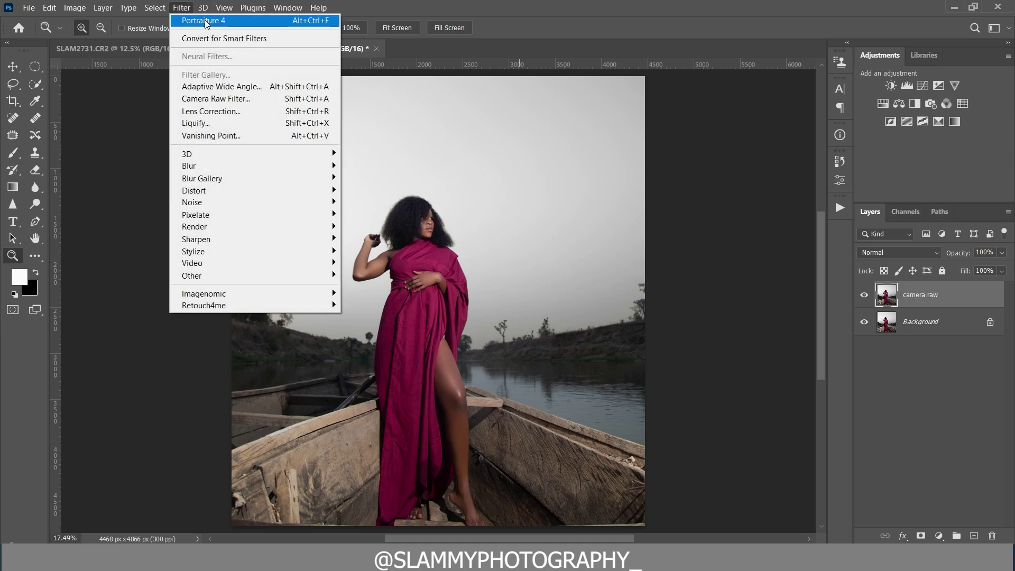
left_click(222, 99)
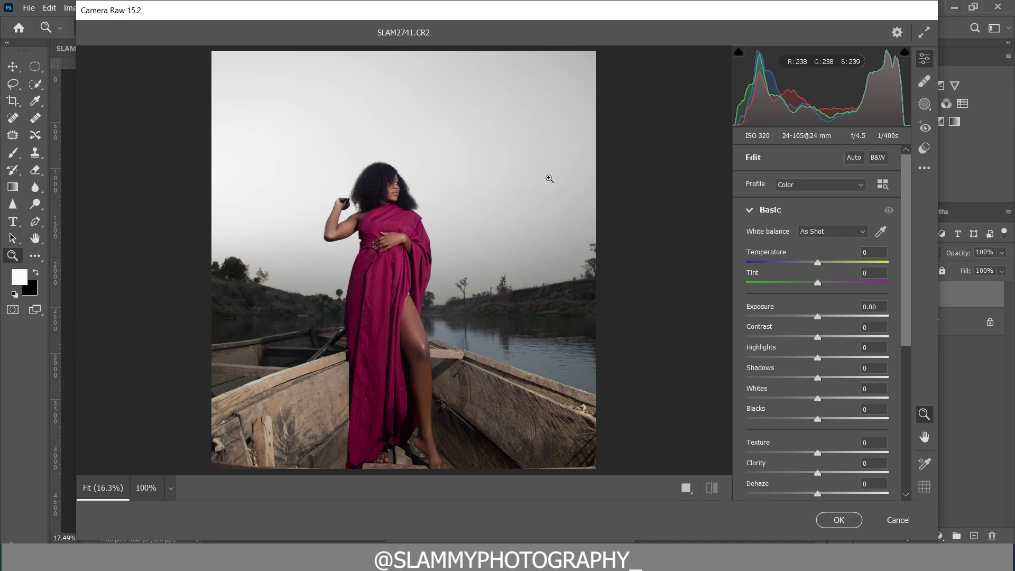
left_click(925, 106)
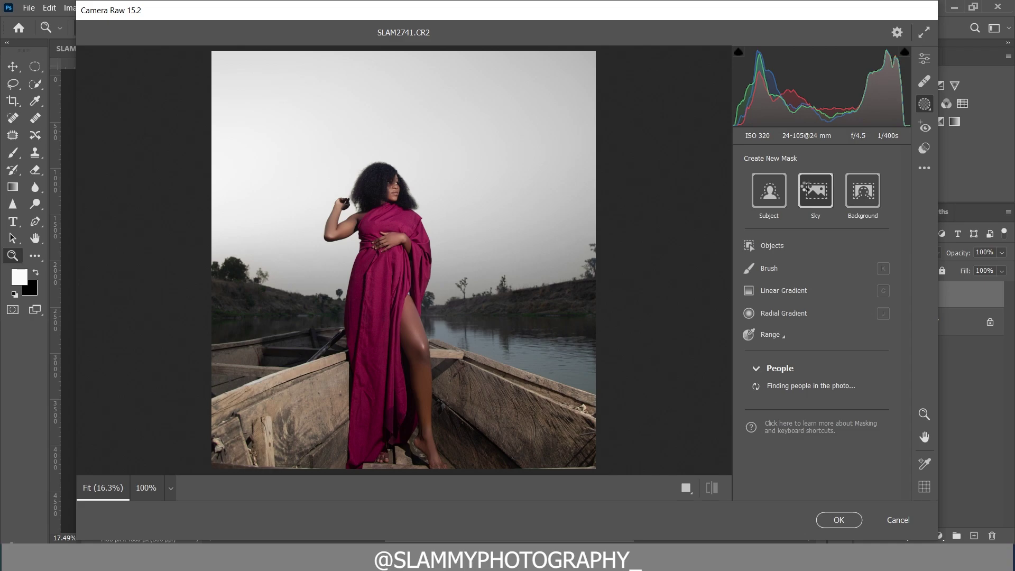
left_click(805, 188)
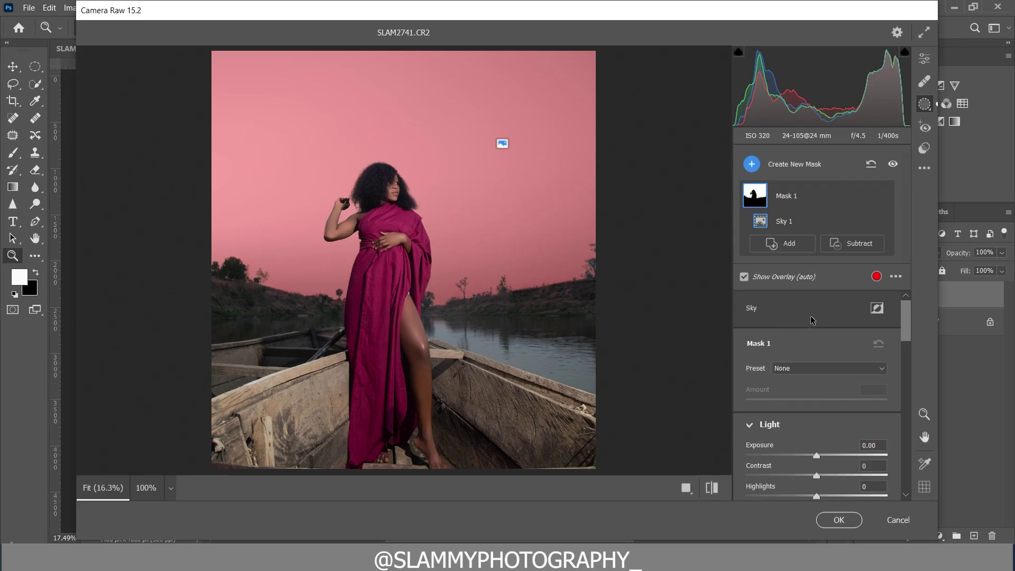
Set the sky mask's Temperature to -64, Tint to -23 and Saturation to +25.
scroll(801, 402, "down", 3)
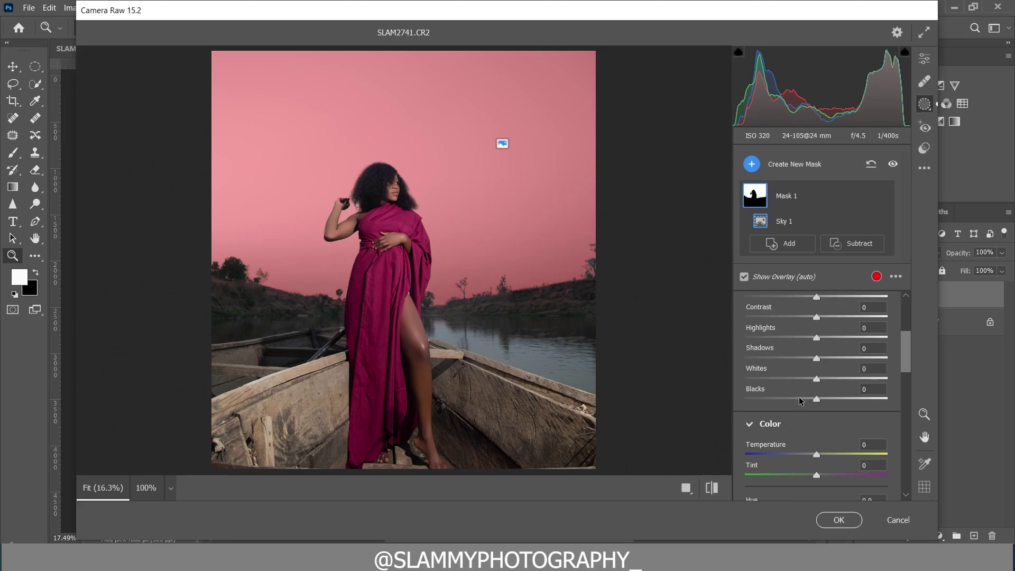
scroll(801, 402, "up", 3)
scroll(802, 402, "down", 3)
left_click_drag(784, 447, 742, 450)
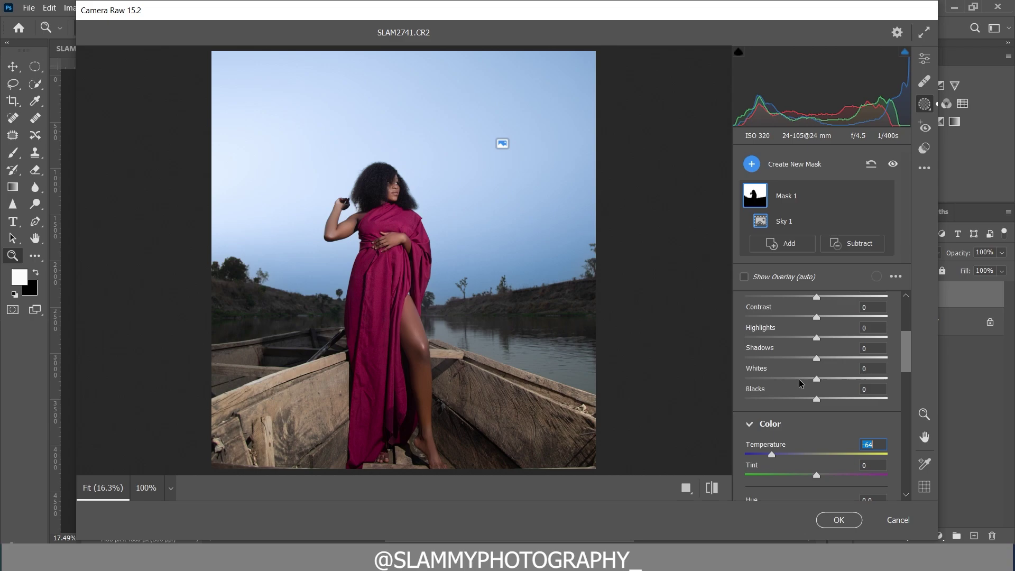
scroll(801, 383, "down", 2)
left_click_drag(785, 388, 765, 408)
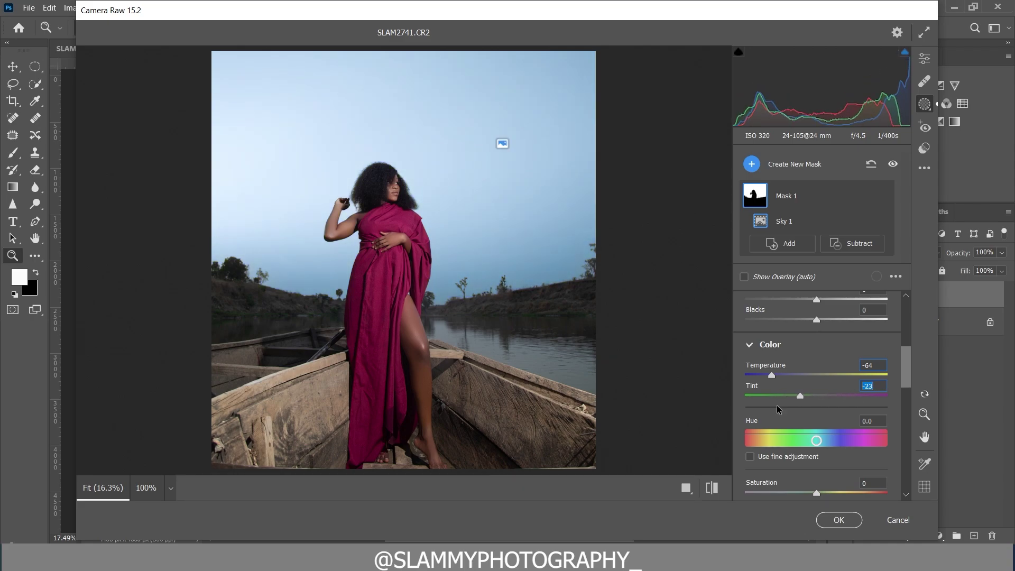
scroll(776, 409, "down", 3)
mouse_move(764, 329)
left_mouse_down()
mouse_move(791, 330)
mouse_move(782, 332)
left_mouse_up()
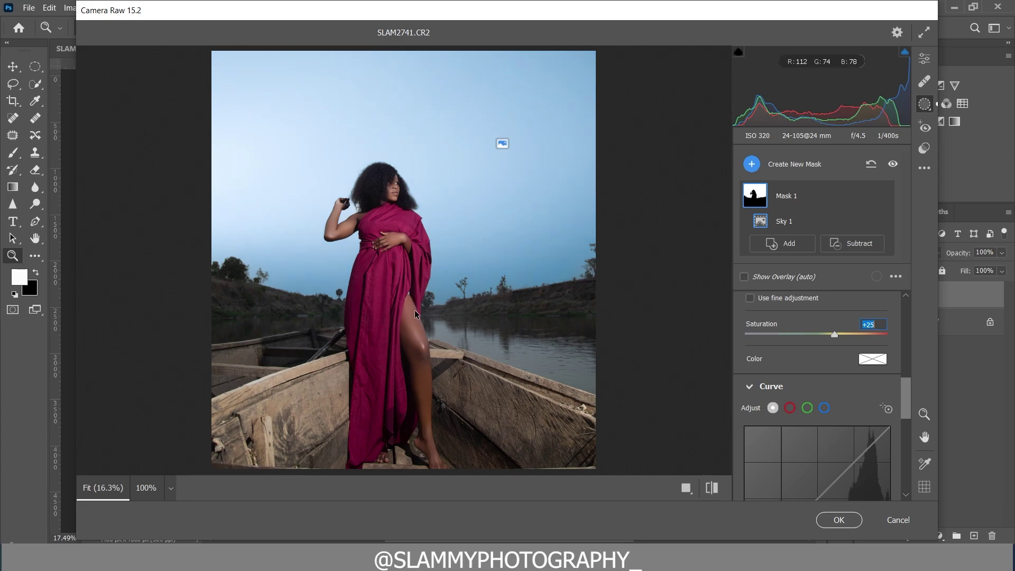
Set the sky mask's Contrast to +47, Highlights to -39 and Blacks to -11, and lower its Whites.
scroll(765, 415, "up", 3)
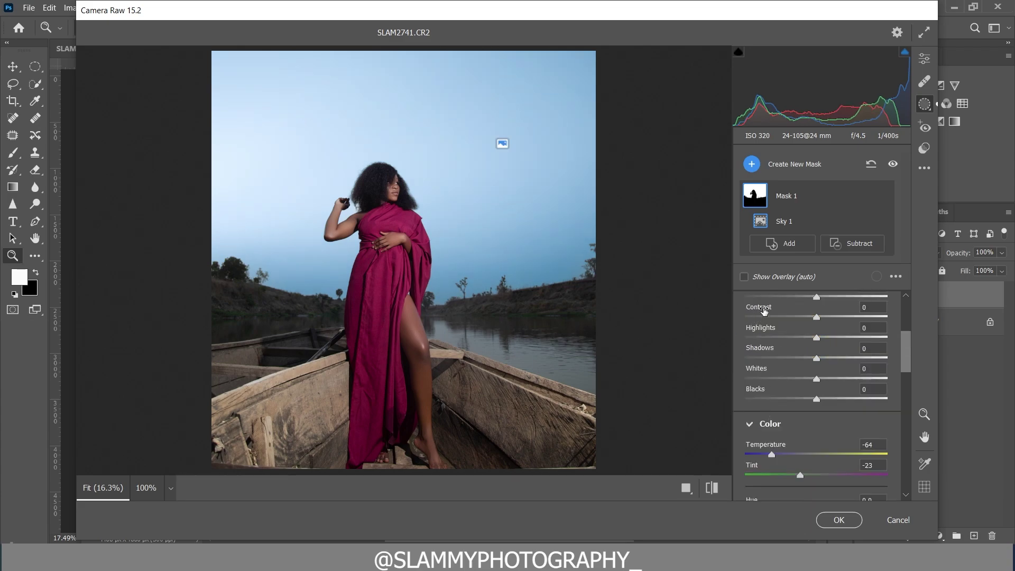
left_click_drag(764, 311, 744, 323)
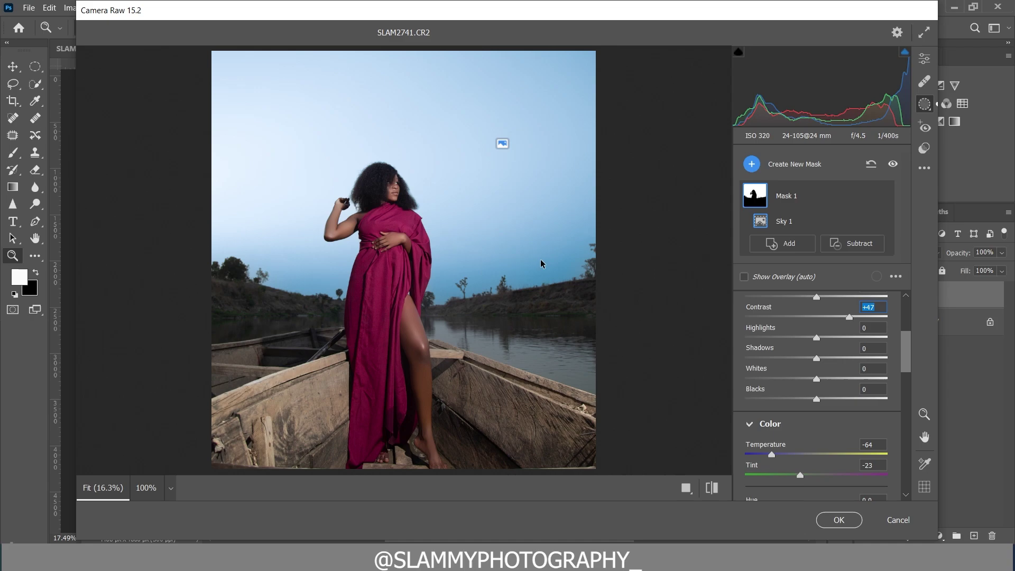
scroll(764, 357, "up", 3)
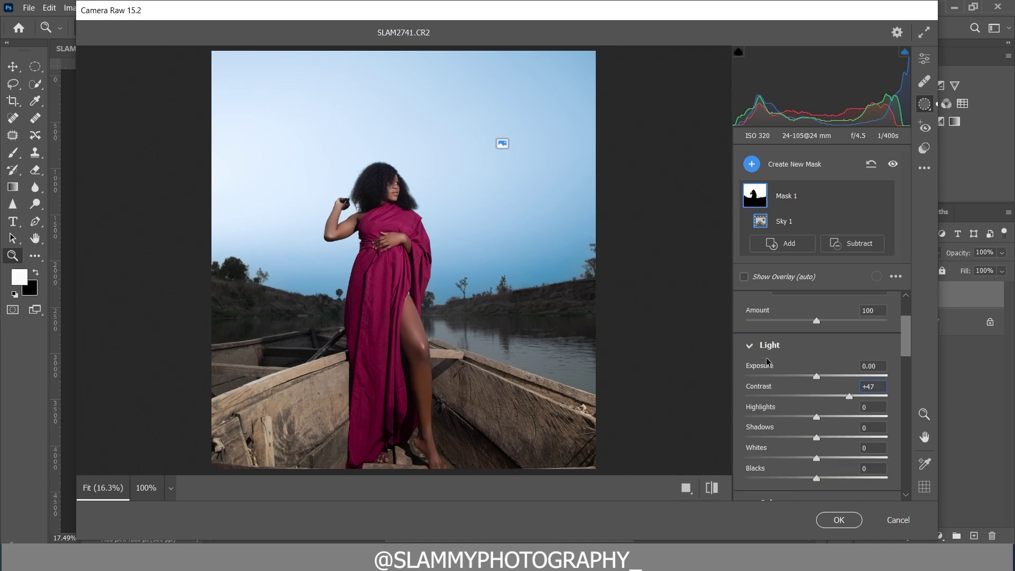
left_click_drag(775, 413, 761, 414)
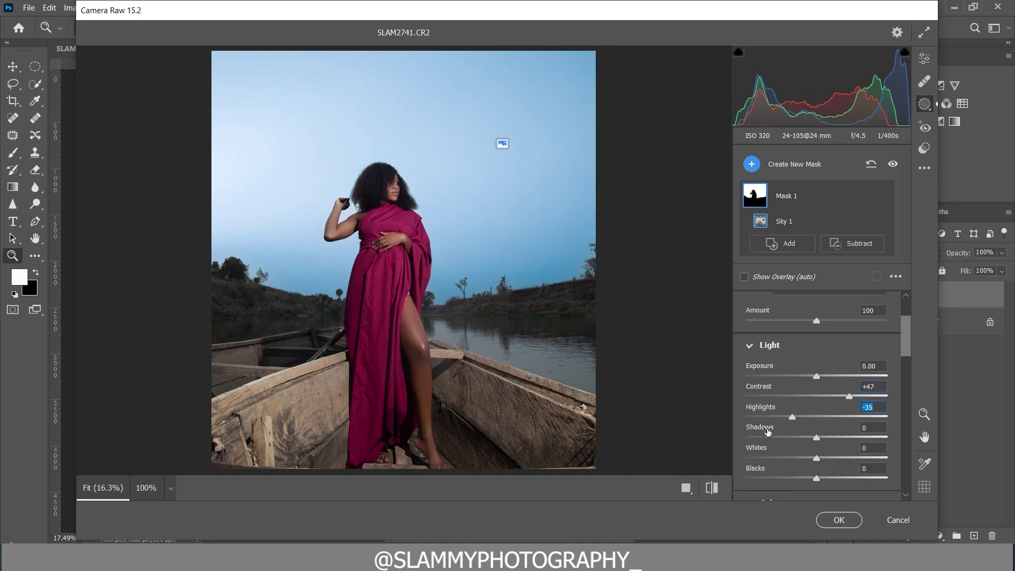
left_click_drag(773, 453, 763, 454)
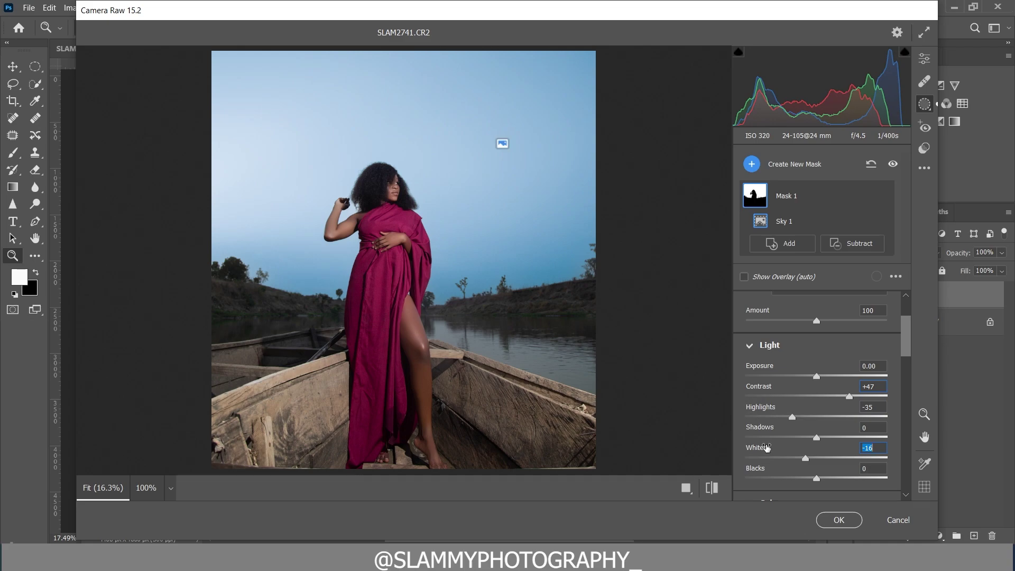
left_click_drag(782, 412, 777, 413)
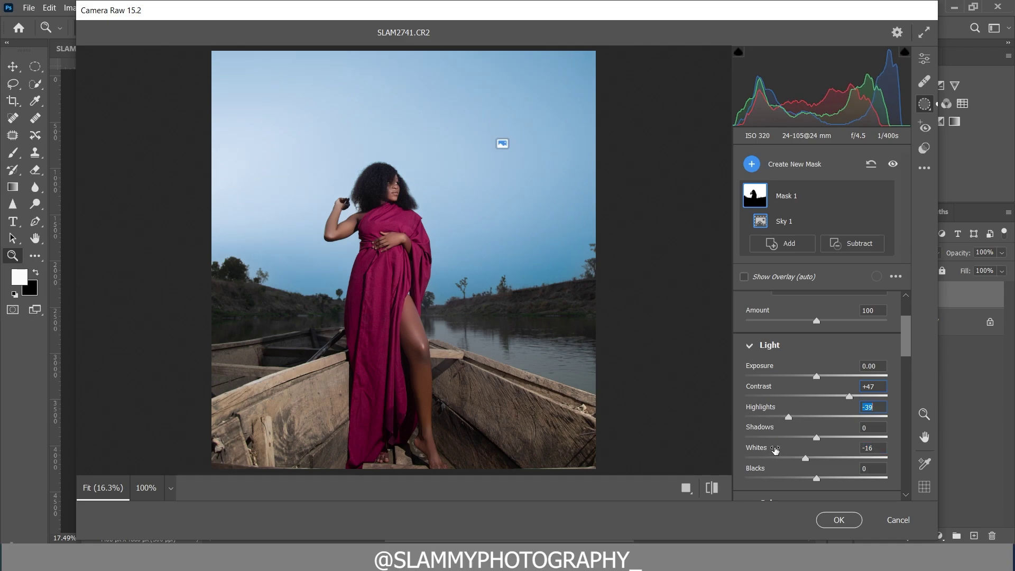
left_click_drag(775, 450, 762, 470)
scroll(811, 385, "down", 3)
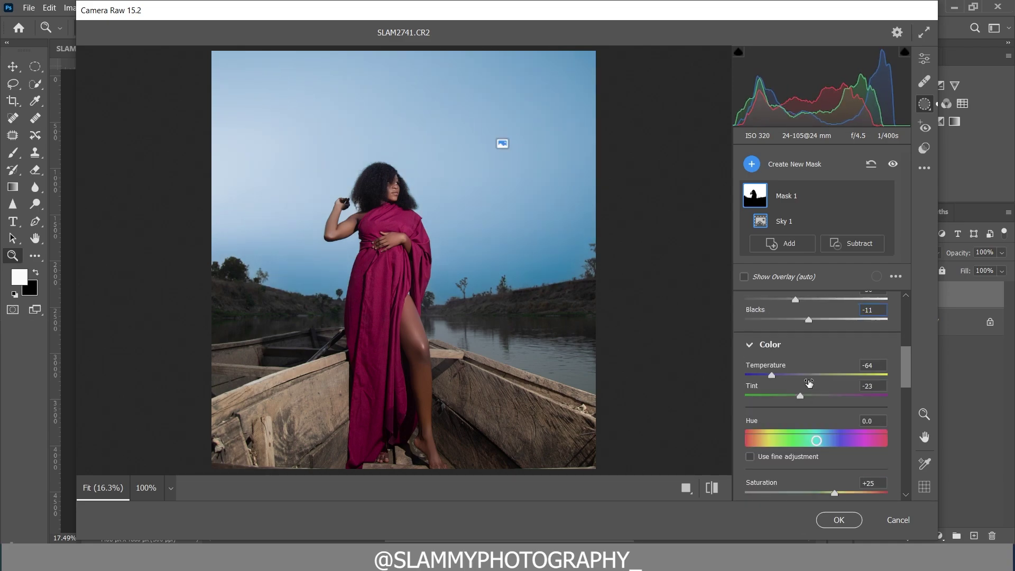
Show the photo in a side-by-side before/after view and warm the whole image with a Temperature of +8.
scroll(809, 378, "up", 5)
left_click(686, 488)
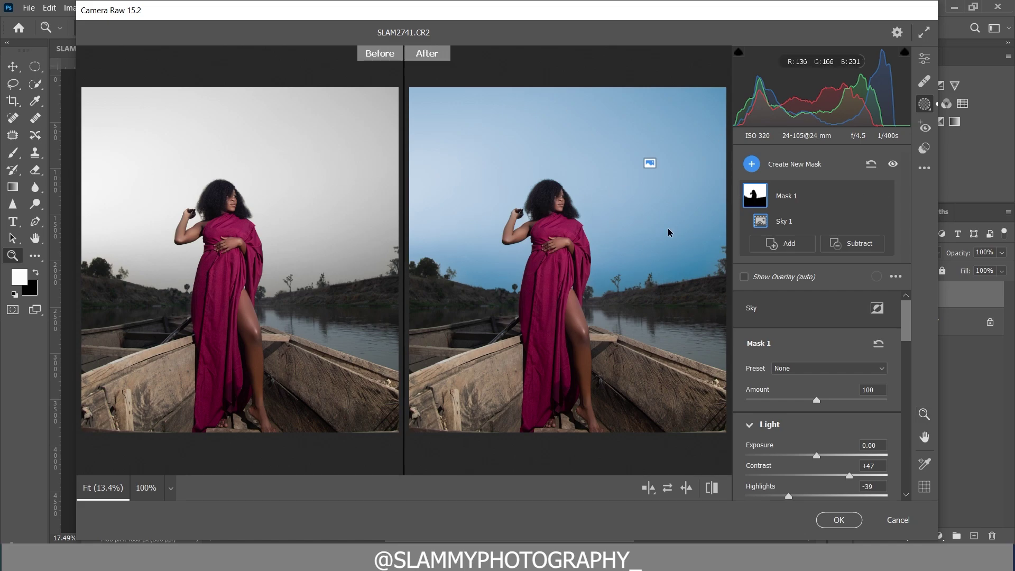
left_click(925, 60)
left_click_drag(772, 255, 778, 254)
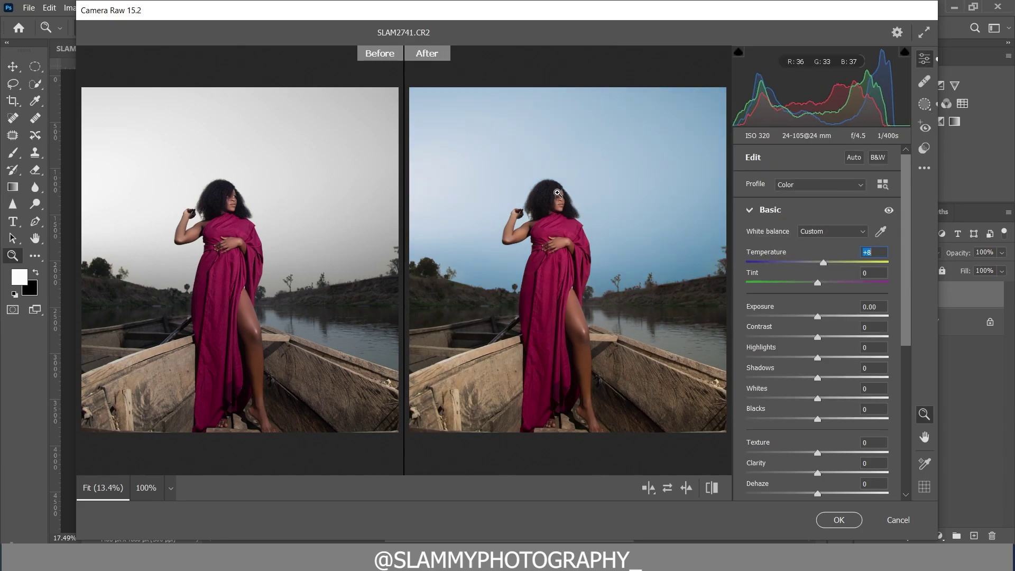
Compare the woman's face and full figure side by side before and after the Camera Raw edits.
left_click_drag(585, 217, 647, 325)
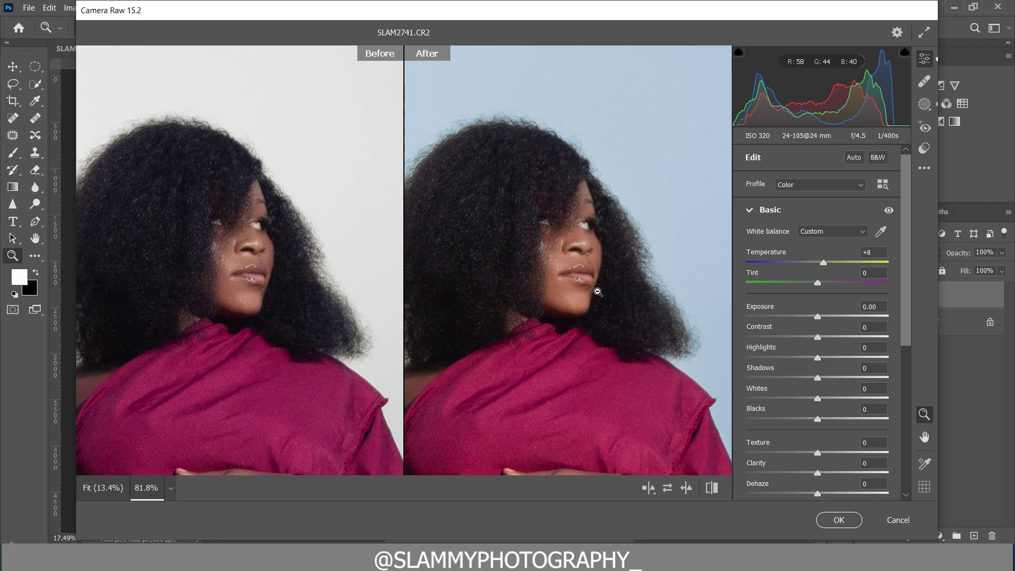
key("ctrl+0")
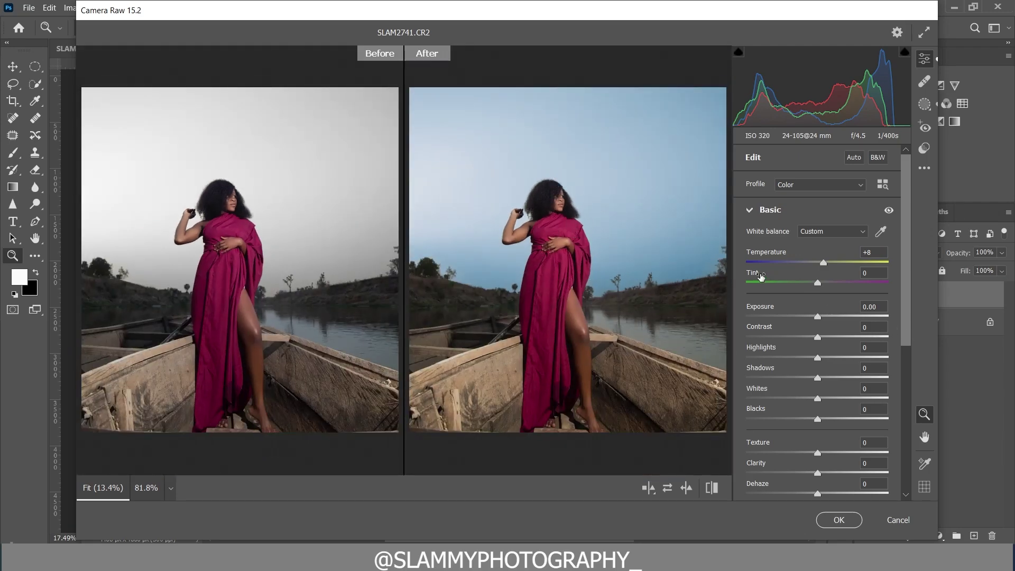
left_click_drag(597, 303, 613, 300)
scroll(598, 297, "down", 5)
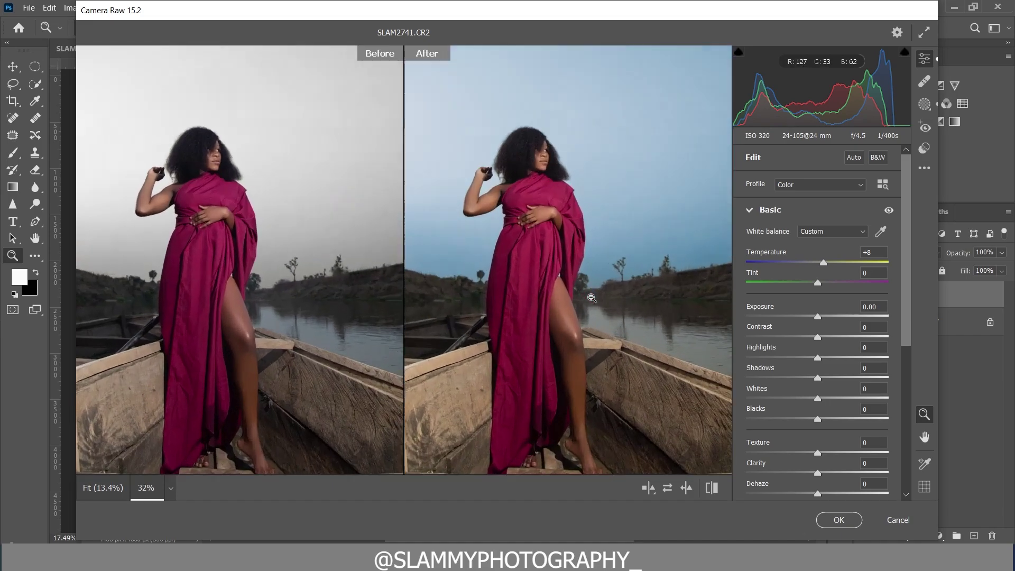
Set the whole image's Exposure to +0.12, Contrast to +10 and Blacks to -26.
scroll(585, 293, "up", 2)
key("ctrl+0")
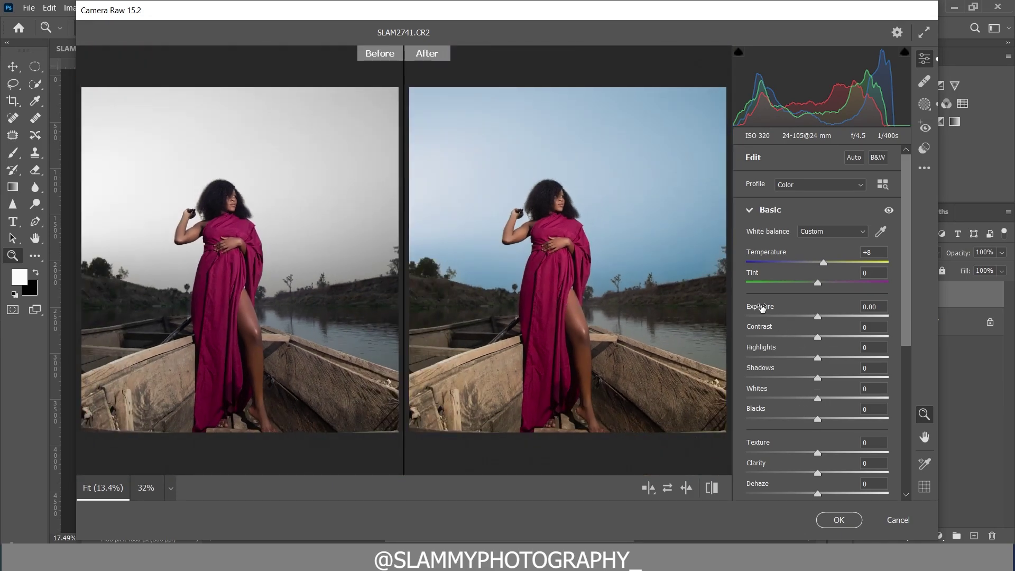
left_click_drag(765, 309, 781, 329)
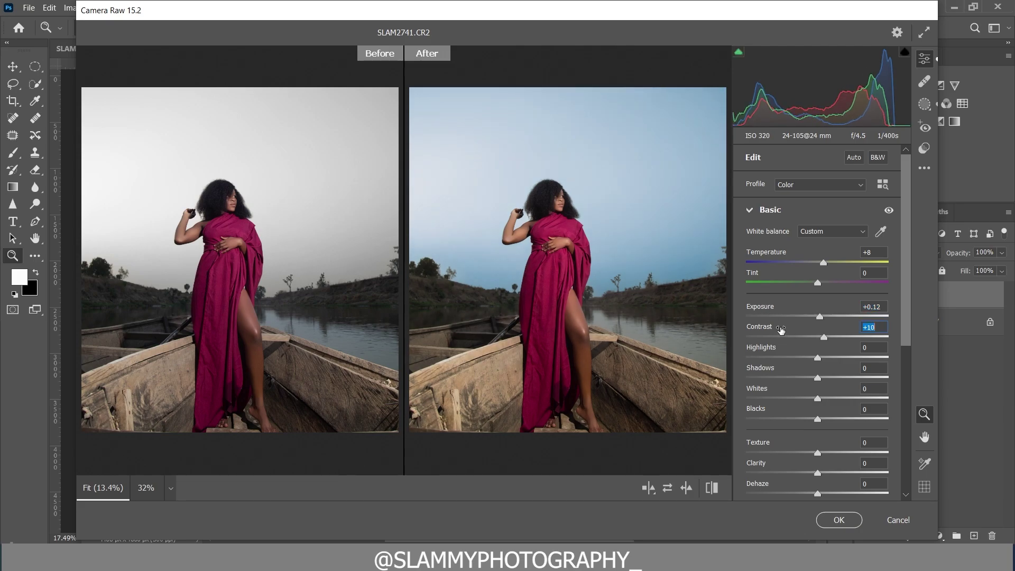
mouse_move(777, 413)
left_mouse_down()
mouse_move(789, 412)
mouse_move(759, 414)
left_mouse_up()
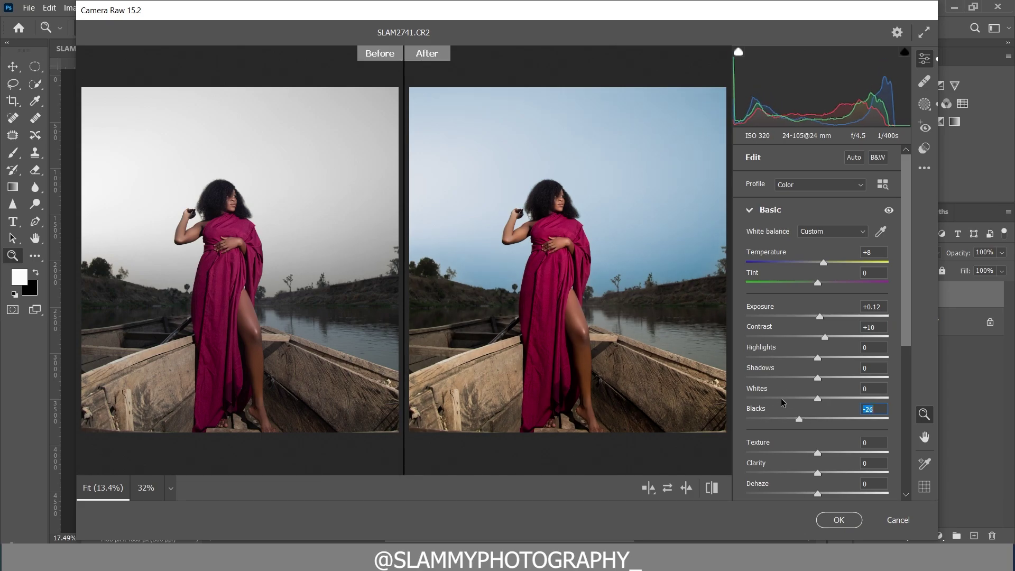
Set the whole image's Shadows to +9 and Highlights to -41.
left_click_drag(766, 370, 787, 372)
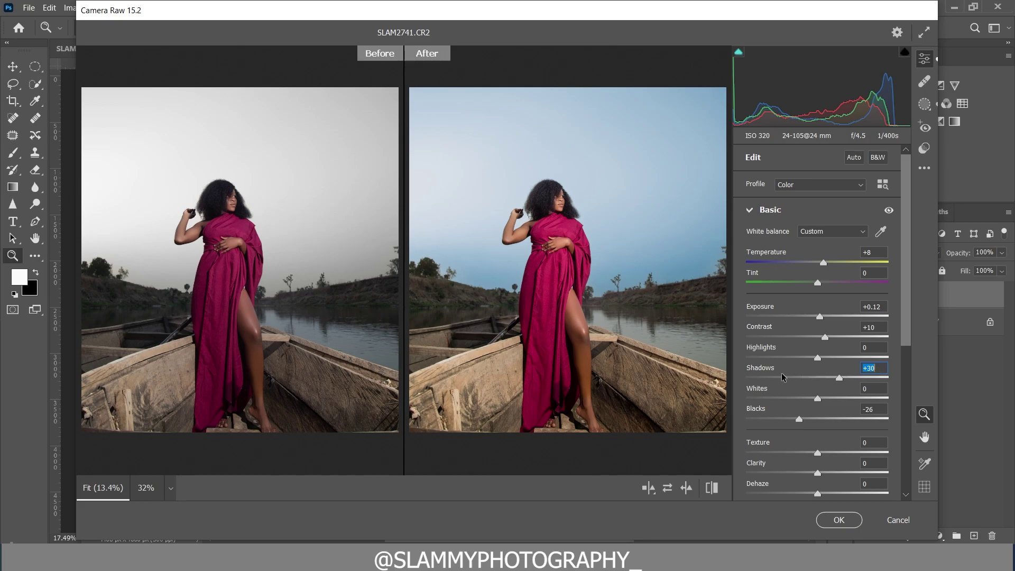
left_click_drag(767, 372, 844, 375)
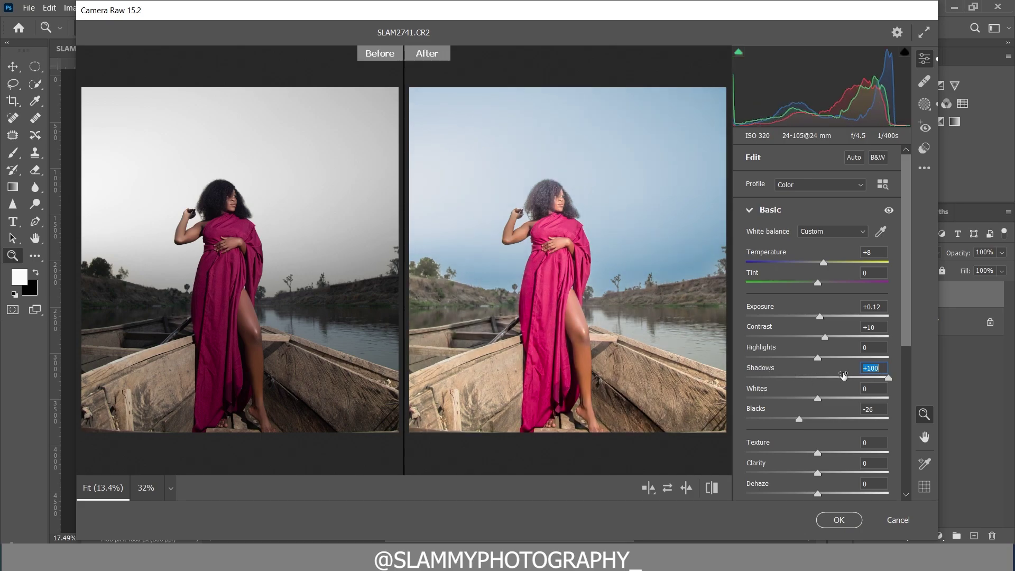
mouse_move(844, 376)
left_mouse_down()
mouse_move(715, 379)
mouse_move(829, 385)
left_mouse_up()
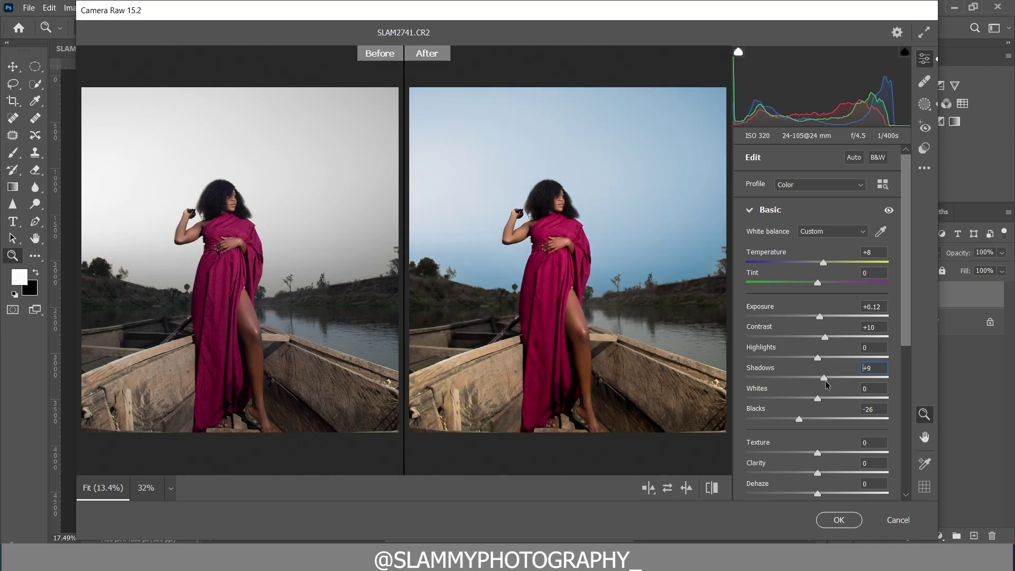
mouse_move(785, 351)
left_mouse_down()
mouse_move(750, 355)
mouse_move(788, 350)
left_mouse_up()
Set the whole image's Vibrance to +34 and Saturation to -10.
scroll(788, 350, "down", 3)
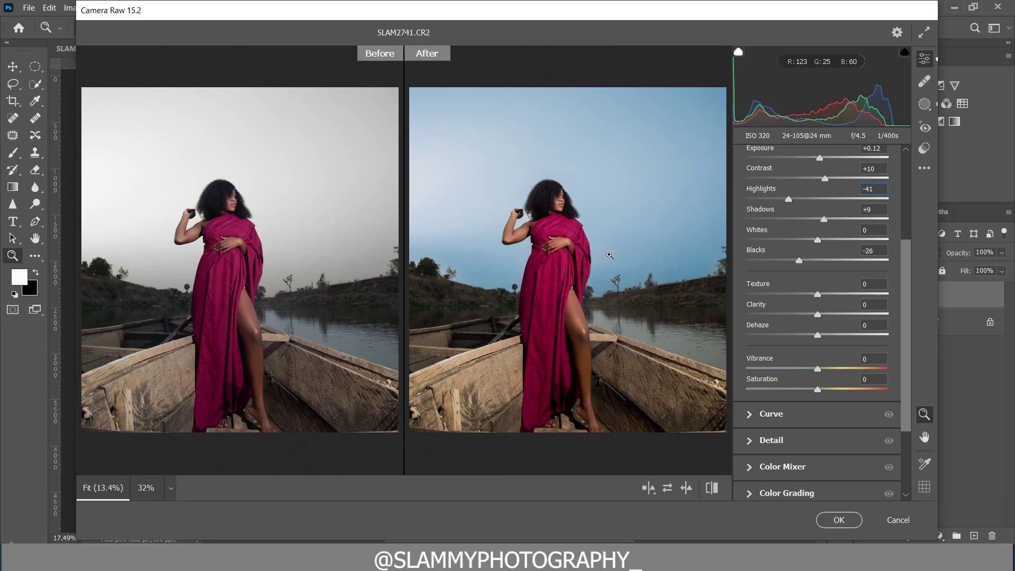
mouse_move(765, 362)
left_mouse_down()
mouse_move(801, 365)
mouse_move(781, 366)
left_mouse_up()
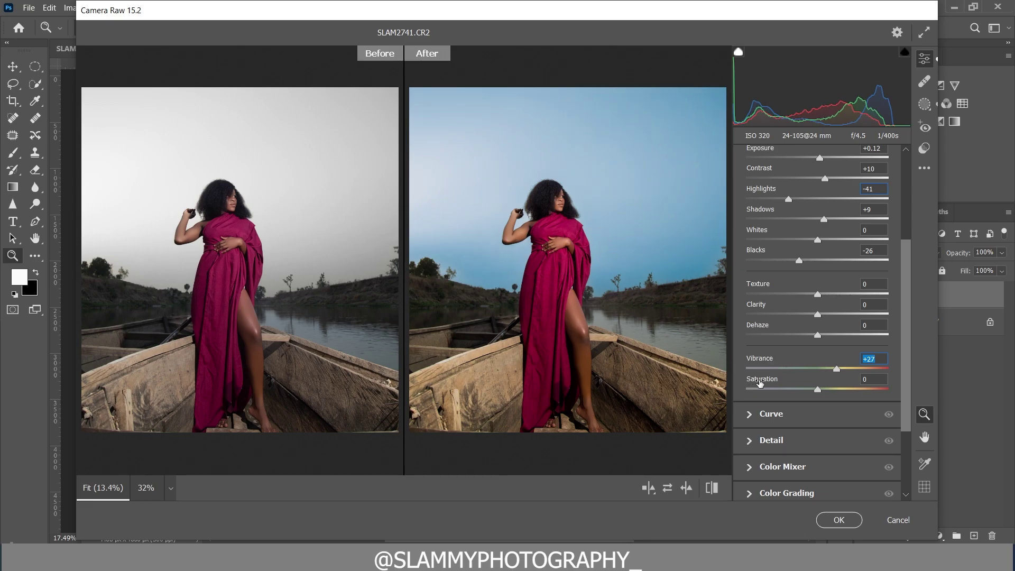
left_click_drag(765, 379, 800, 379)
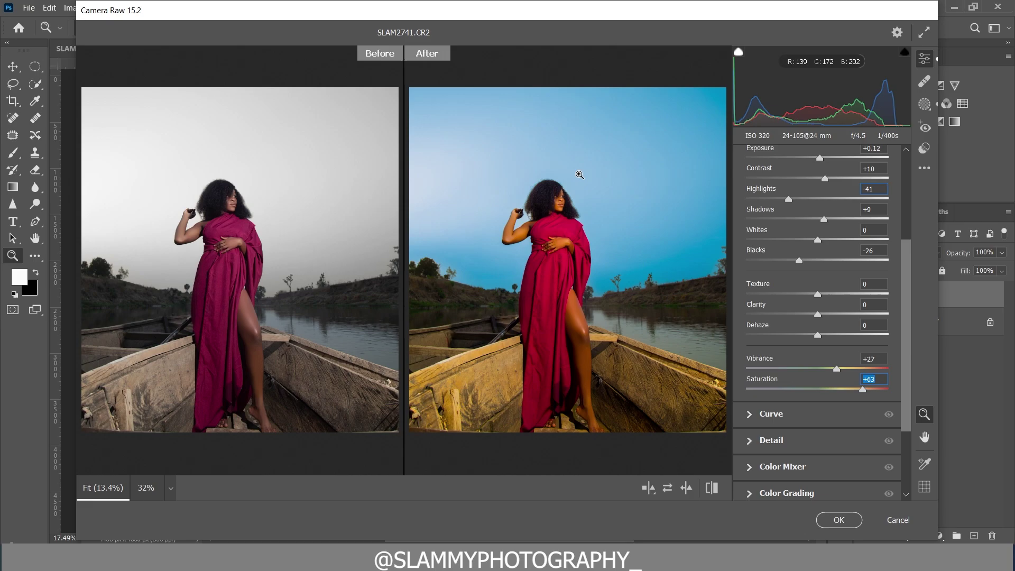
double_click(862, 391)
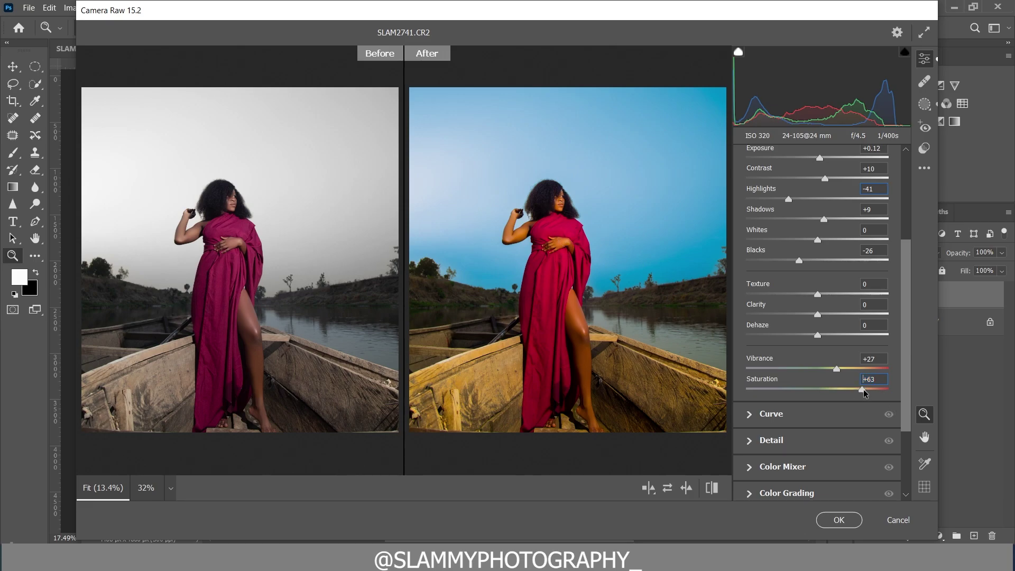
left_click_drag(763, 355, 774, 384)
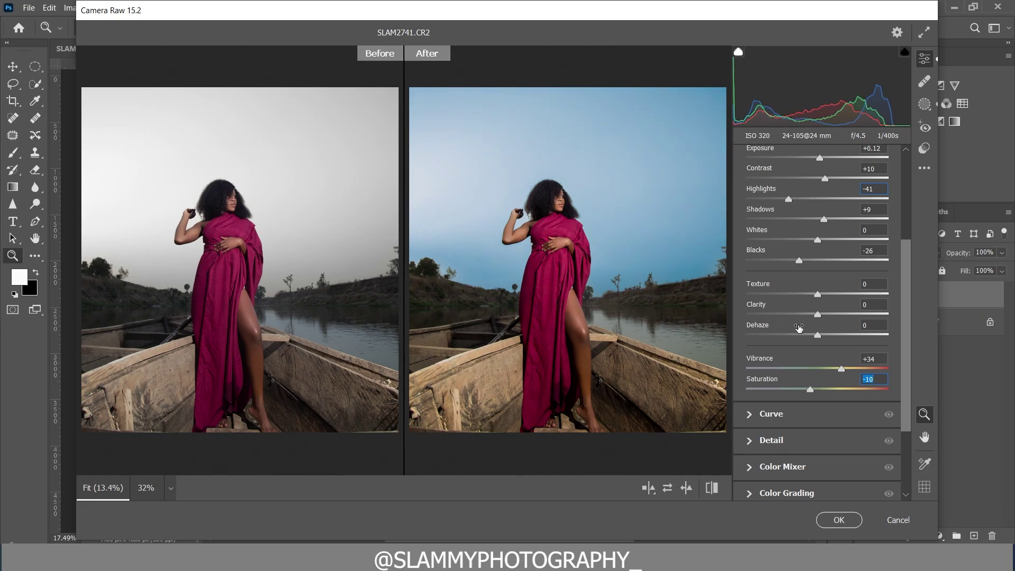
Raise the Blue Primary Saturation in the Calibration settings.
scroll(800, 348, "down", 3)
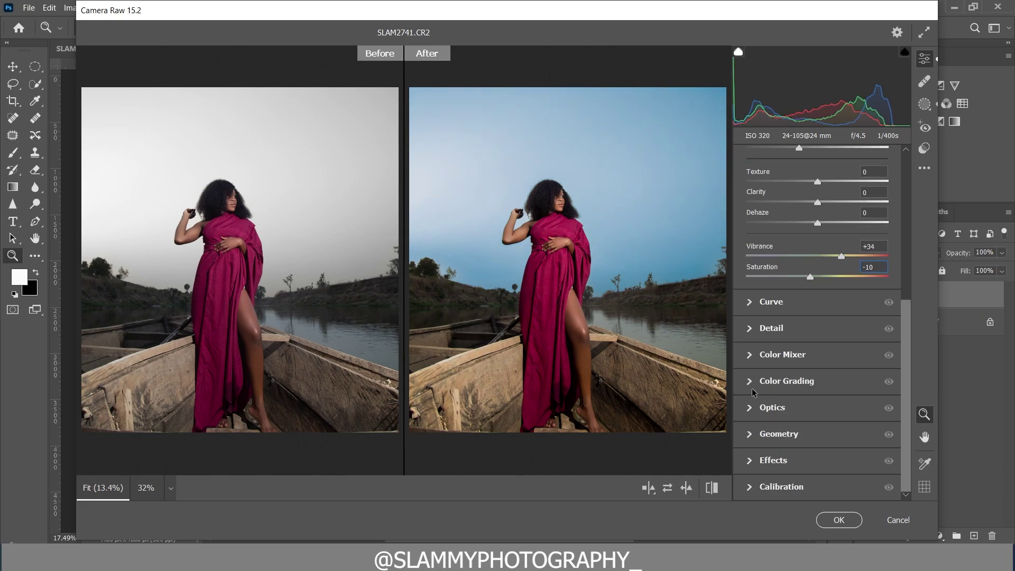
left_click(746, 490)
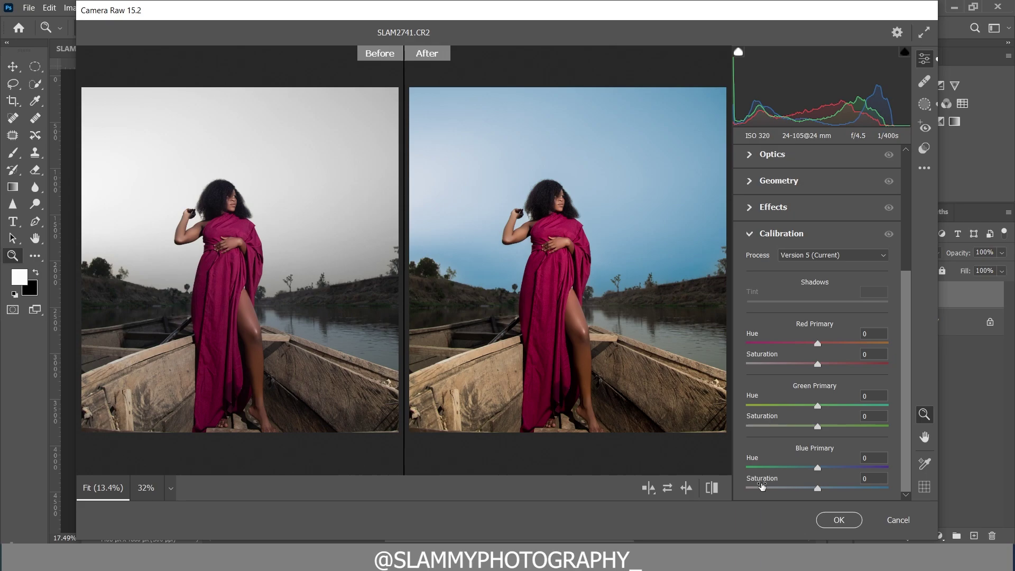
left_click_drag(763, 483, 781, 484)
Set the Color Mixer's Saturation to +33 for both Reds and Oranges.
scroll(751, 364, "up", 5)
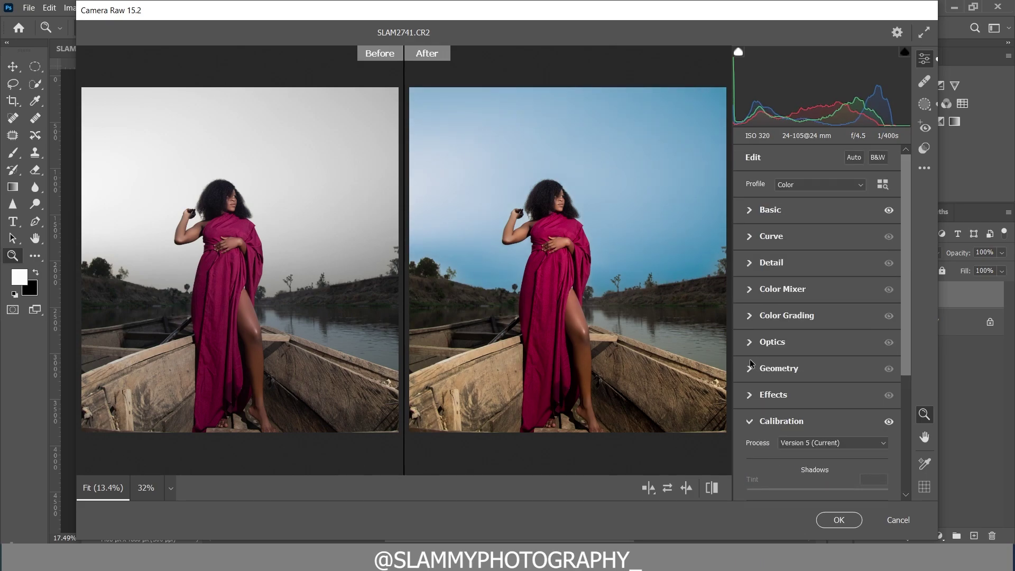
left_click(749, 289)
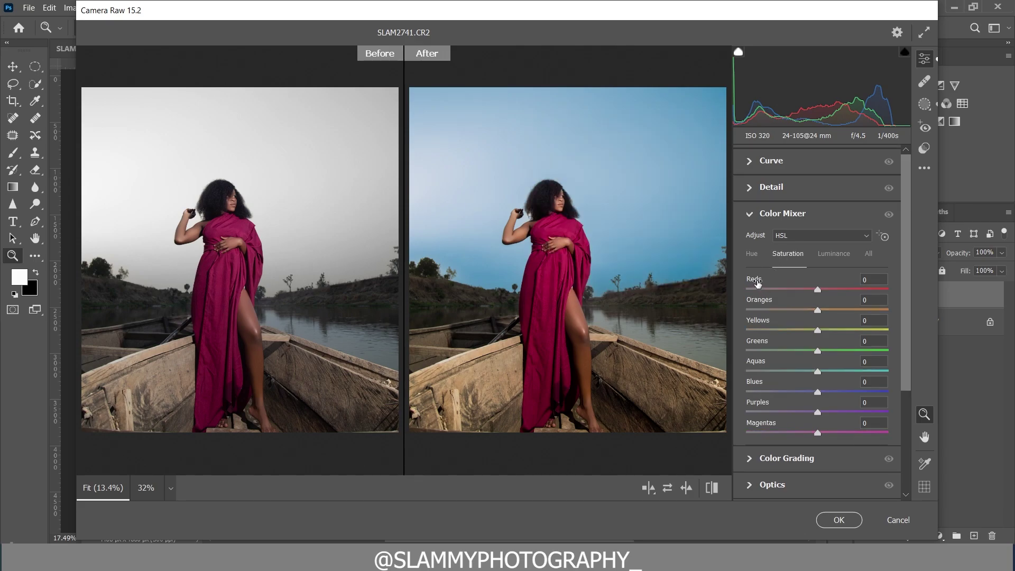
mouse_move(759, 283)
left_mouse_down()
mouse_move(785, 287)
mouse_move(782, 308)
mouse_move(769, 280)
left_mouse_up()
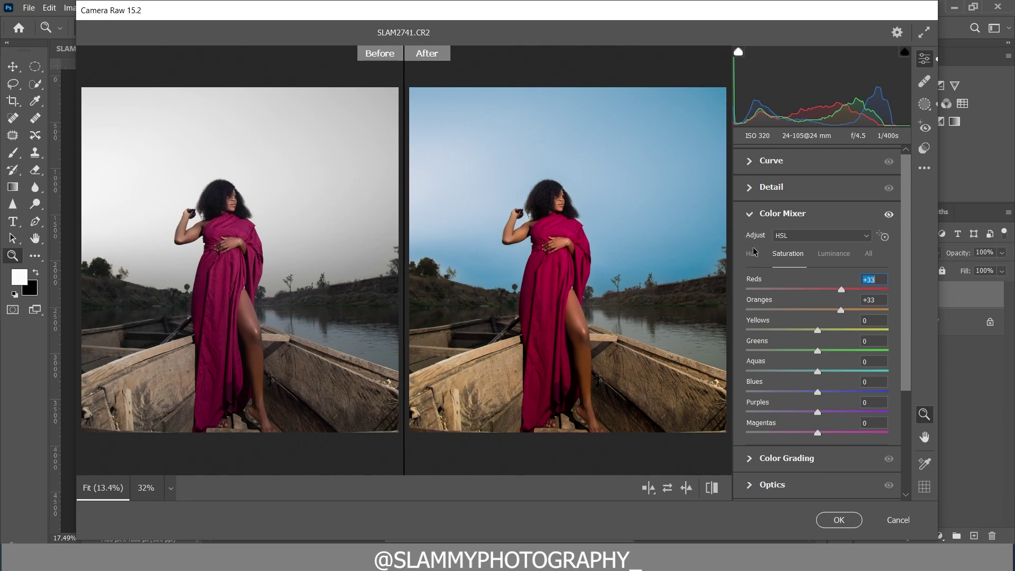
Shift the Color Mixer's Blues hue toward aqua and lower the Blues saturation slightly.
left_click(755, 257)
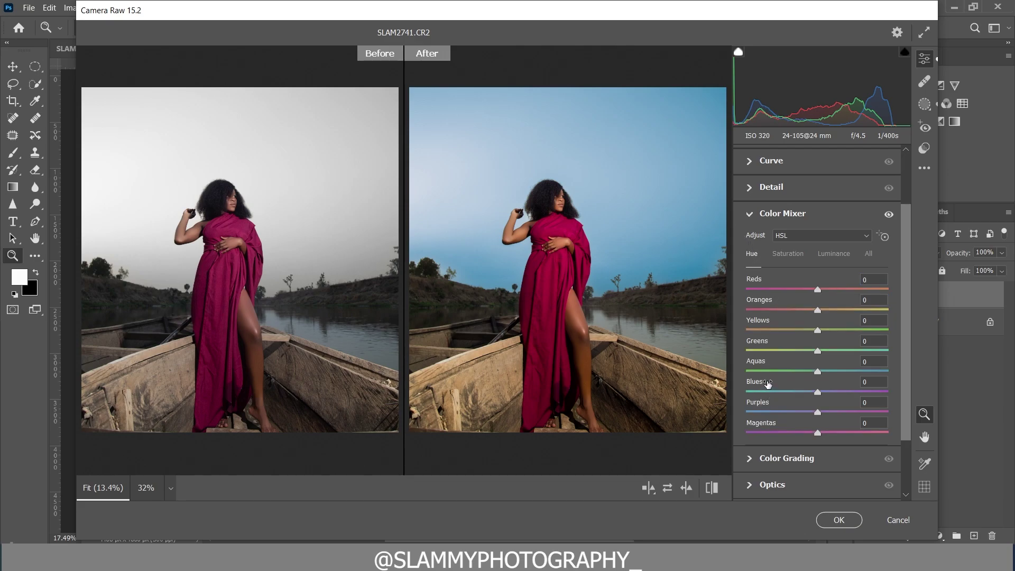
mouse_move(766, 385)
left_mouse_down()
mouse_move(743, 388)
mouse_move(815, 394)
mouse_move(750, 394)
mouse_move(783, 394)
mouse_move(773, 394)
left_mouse_up()
left_click(788, 254)
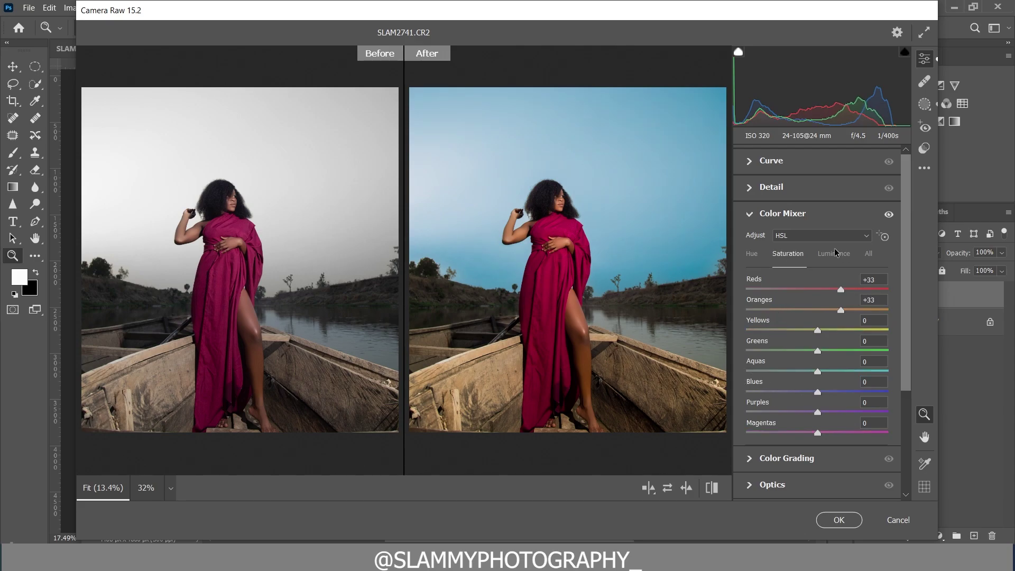
mouse_move(775, 382)
left_mouse_down()
mouse_move(754, 386)
mouse_move(836, 387)
mouse_move(742, 390)
mouse_move(792, 389)
mouse_move(768, 389)
left_mouse_up()
In the Color Mixer's Luminance, try brightening the Blues, reset them to 0, and set Oranges to +7.
left_click(829, 256)
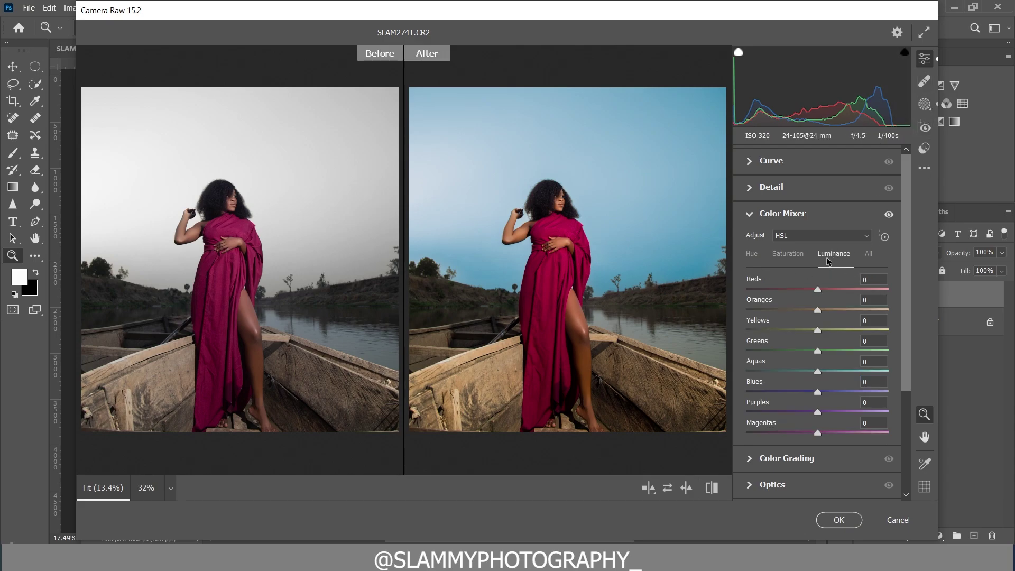
left_click_drag(770, 383, 827, 387)
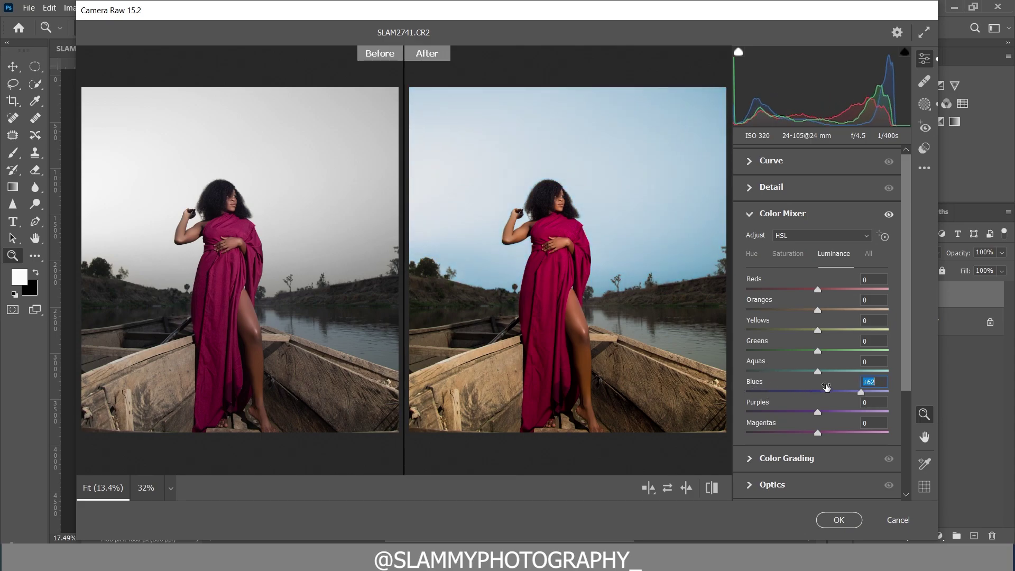
double_click(860, 392)
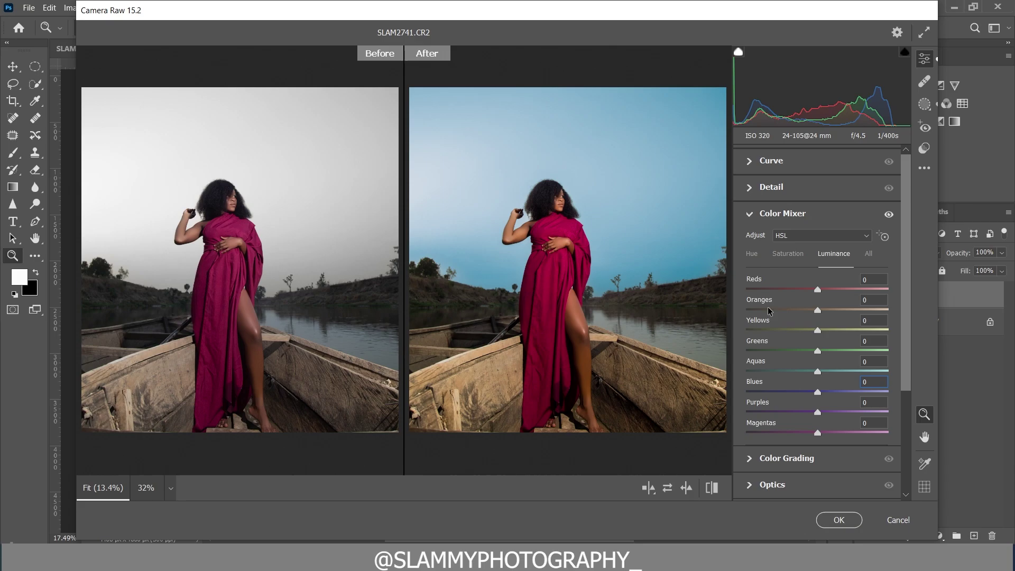
left_click_drag(765, 303, 767, 303)
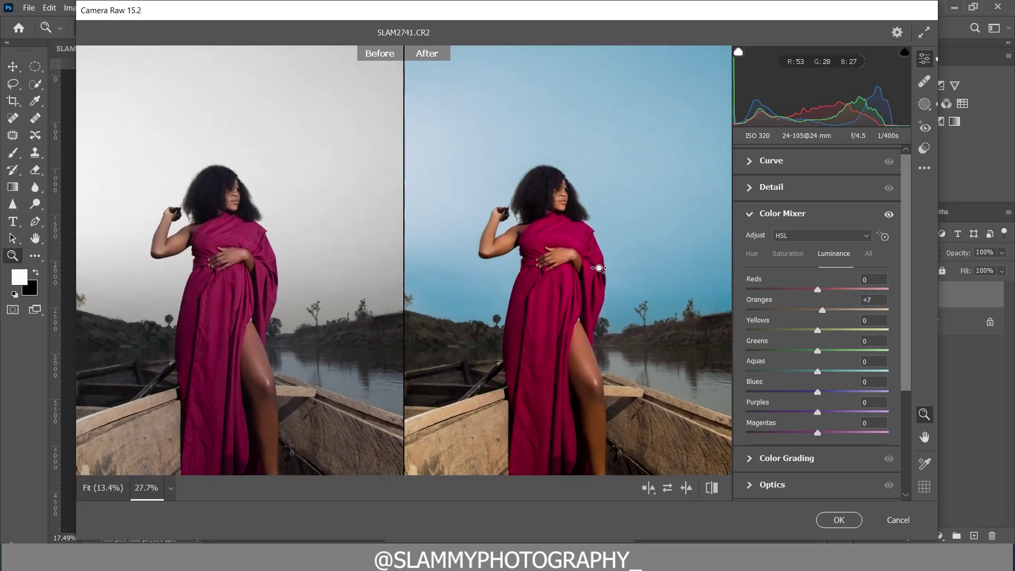
Compare the woman's face before and after, and apply the Camera Raw edits to the layer.
left_click_drag(558, 233, 661, 356)
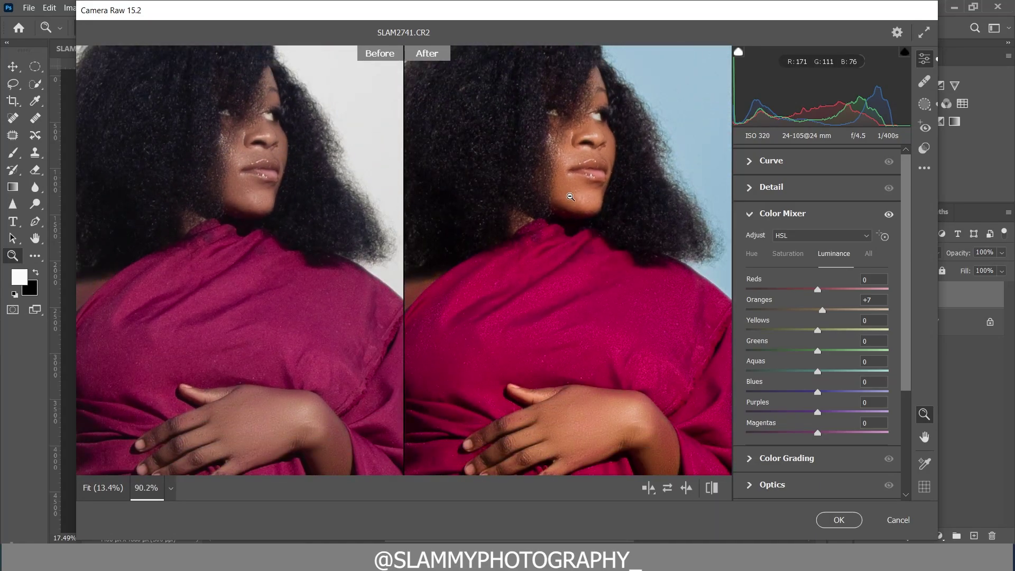
key("ctrl+0")
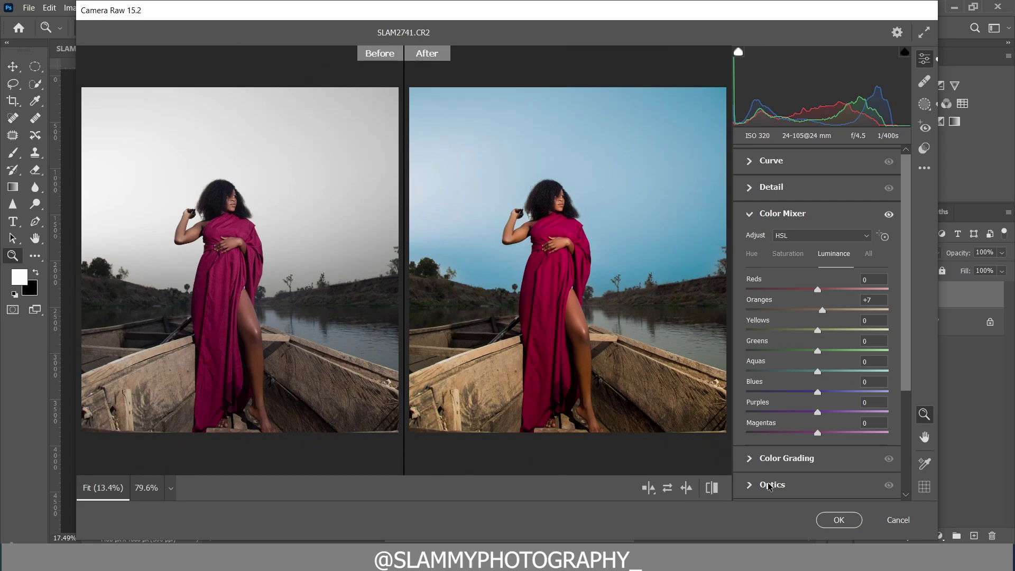
left_click(839, 520)
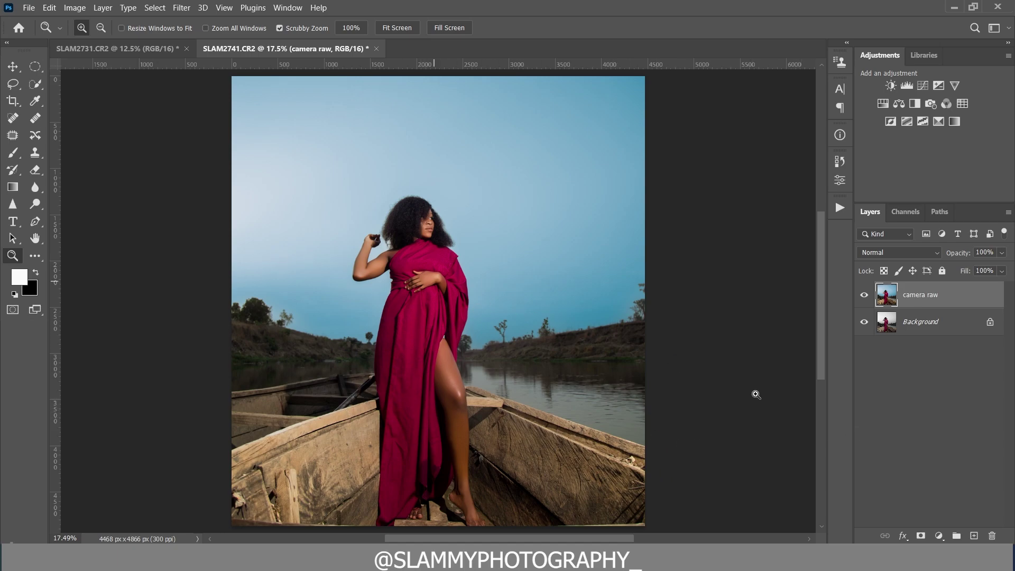
Add a Selective Color adjustment layer and reduce the Cyan in its Reds.
left_click(939, 536)
left_click(930, 532)
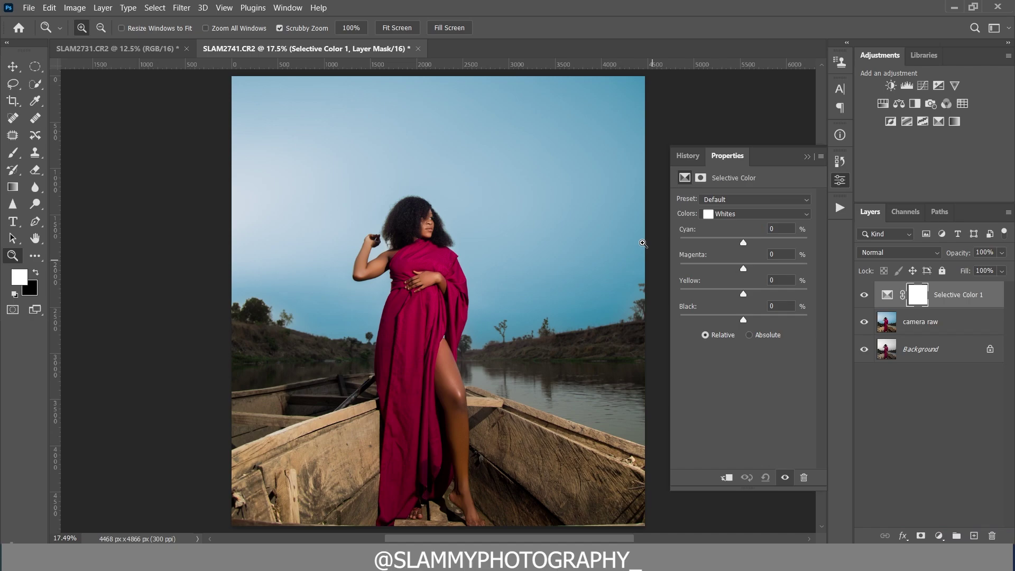
left_click(738, 218)
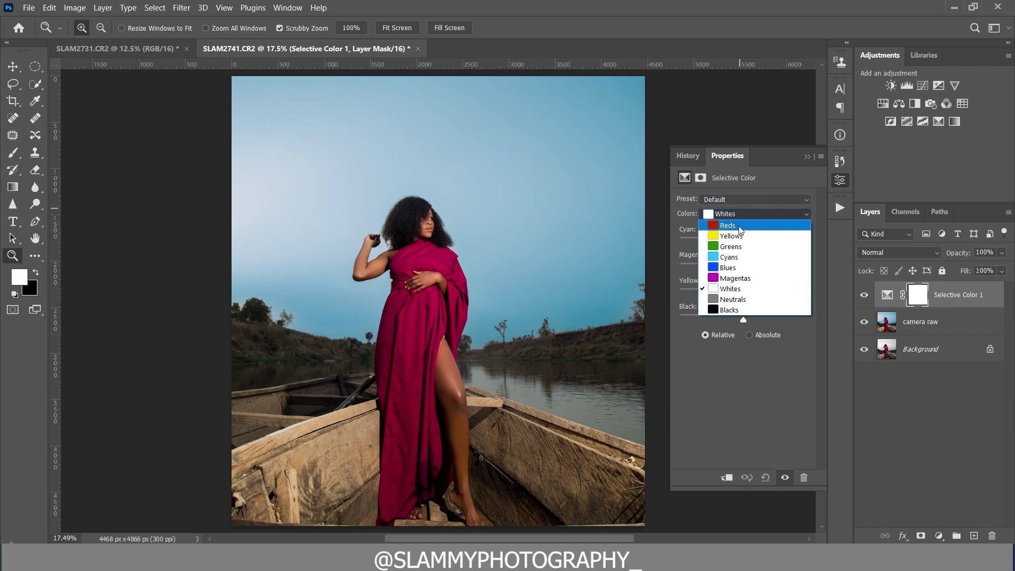
left_click(740, 228)
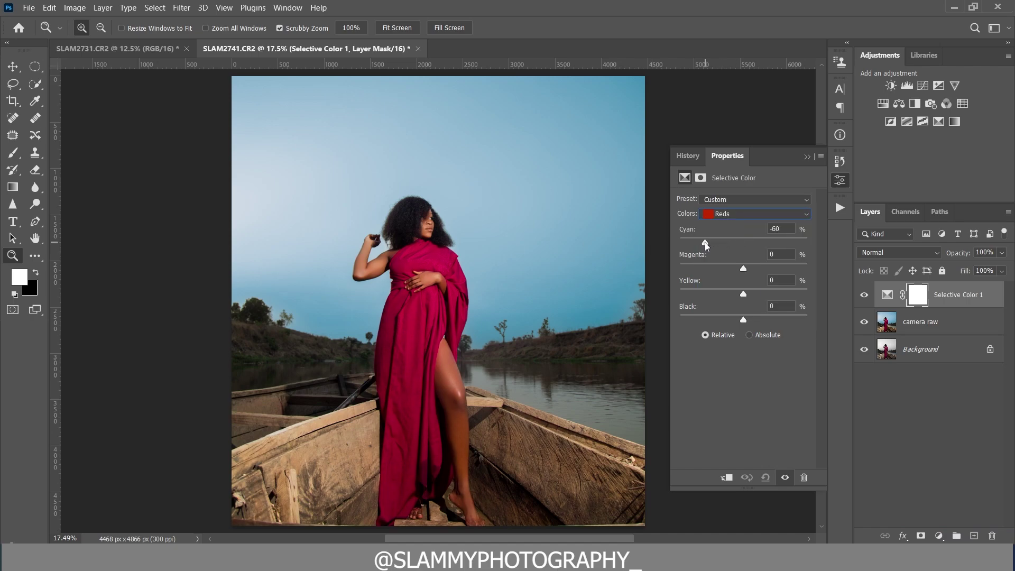
left_click_drag(704, 242, 716, 242)
Set the Selective Color layer's Yellows to Cyan -47% and Magenta +17%.
left_click(744, 214)
left_click(737, 238)
left_click_drag(744, 243, 718, 247)
left_click_drag(745, 271, 759, 269)
left_click_drag(758, 270, 758, 269)
Draw an elliptical selection around the woman's head and upper body and centre it on her.
left_click(35, 67)
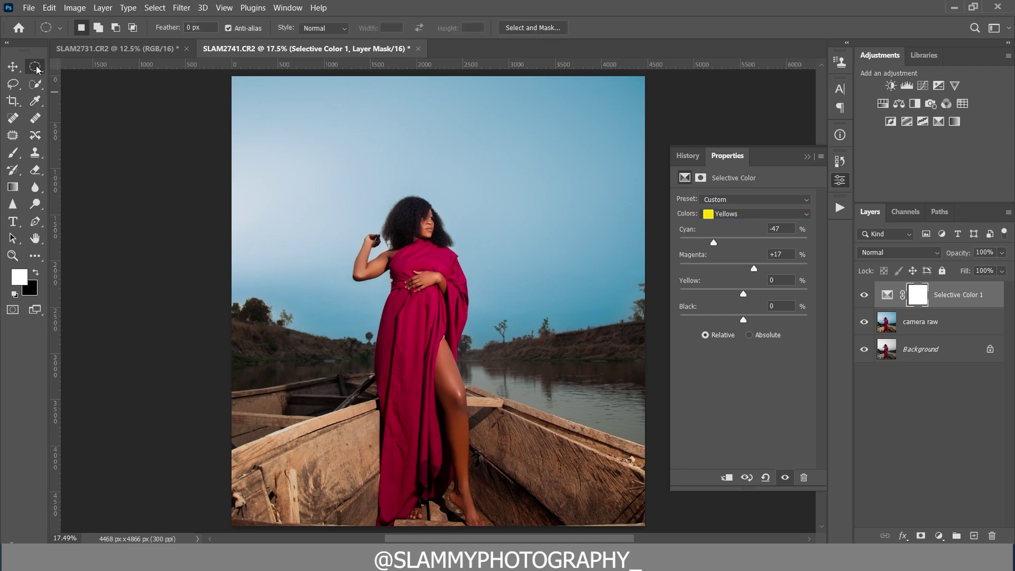
left_click_drag(354, 178, 492, 334)
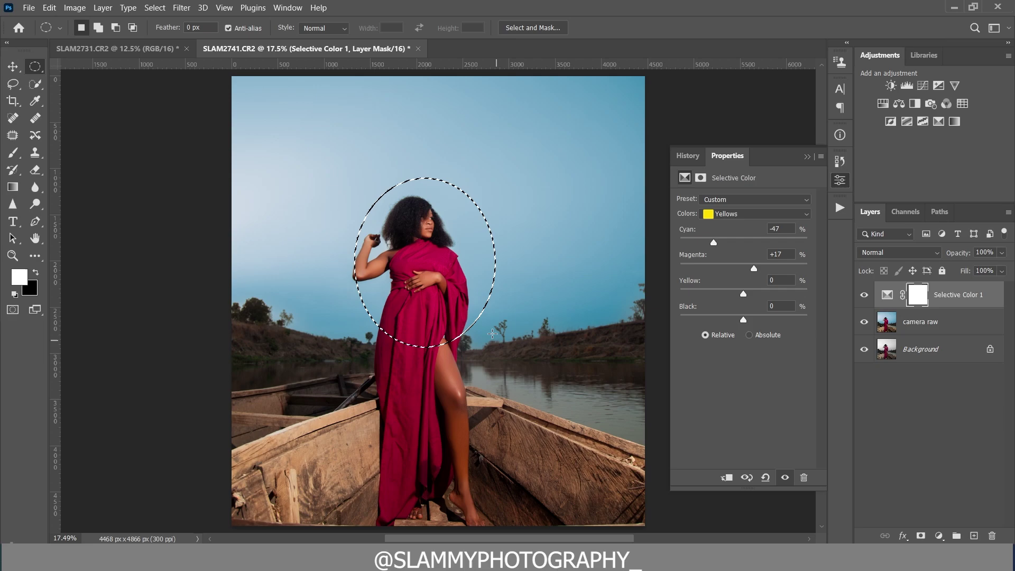
left_click_drag(439, 280, 430, 284)
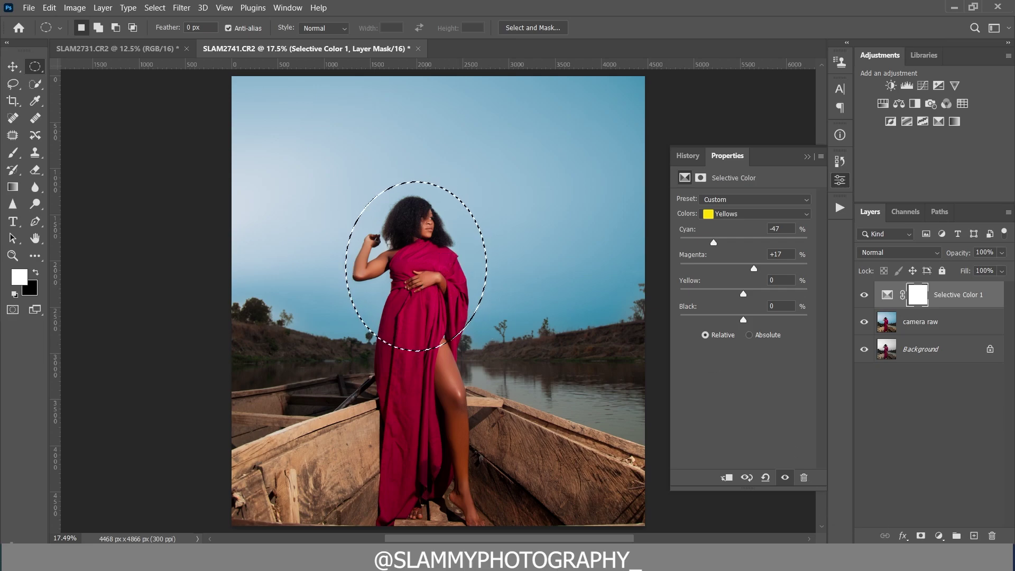
Add a Curves layer masked to the ellipse, lower its midtones to input 151, output 116, and lift the black point to output 12.
left_click(939, 536)
left_click(930, 370)
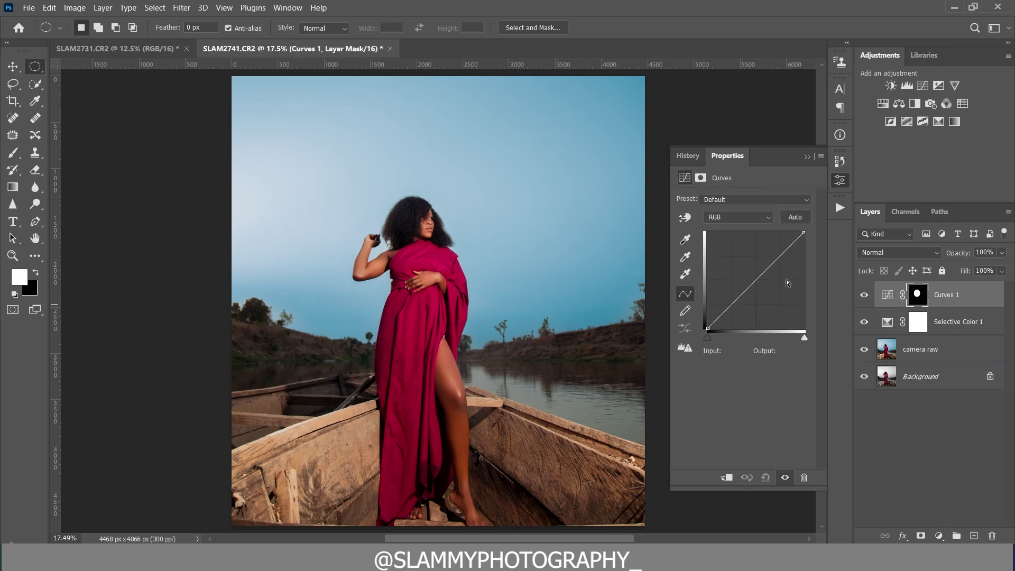
left_click_drag(757, 280, 765, 285)
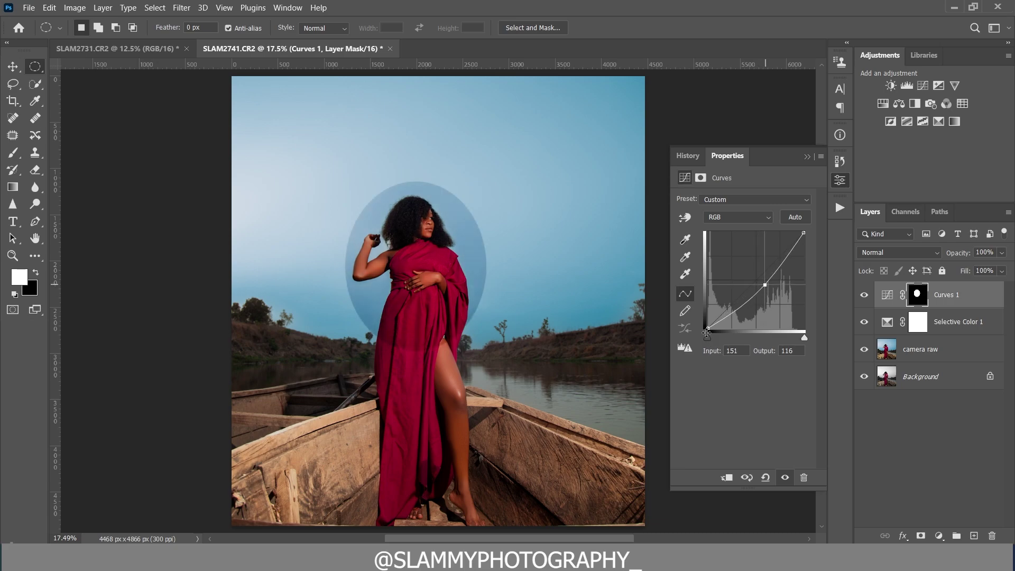
left_click_drag(710, 328, 709, 324)
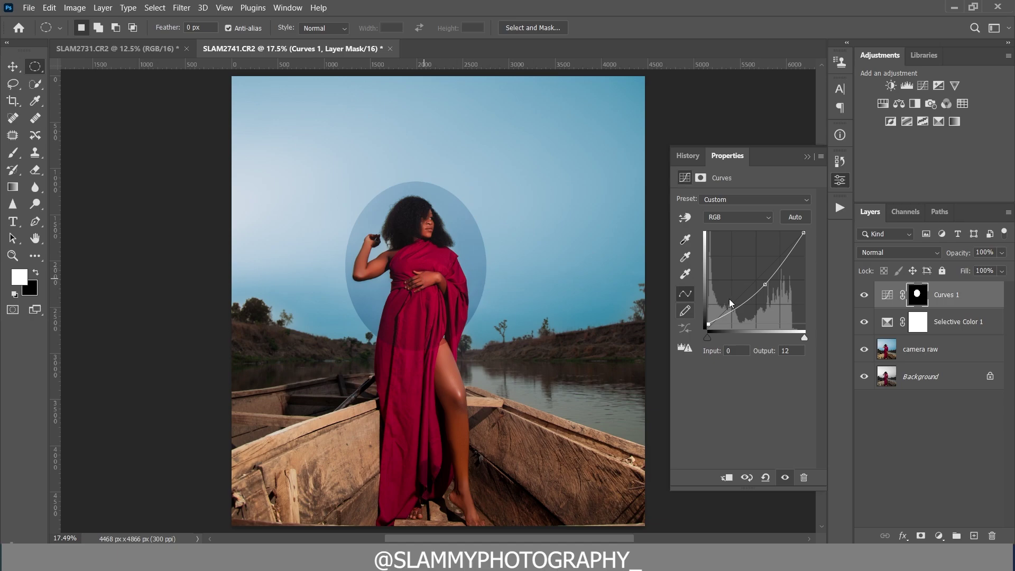
Invert the Curves layer's mask so it affects the surroundings, and set the layer's blend mode to Luminosity.
left_click(918, 295)
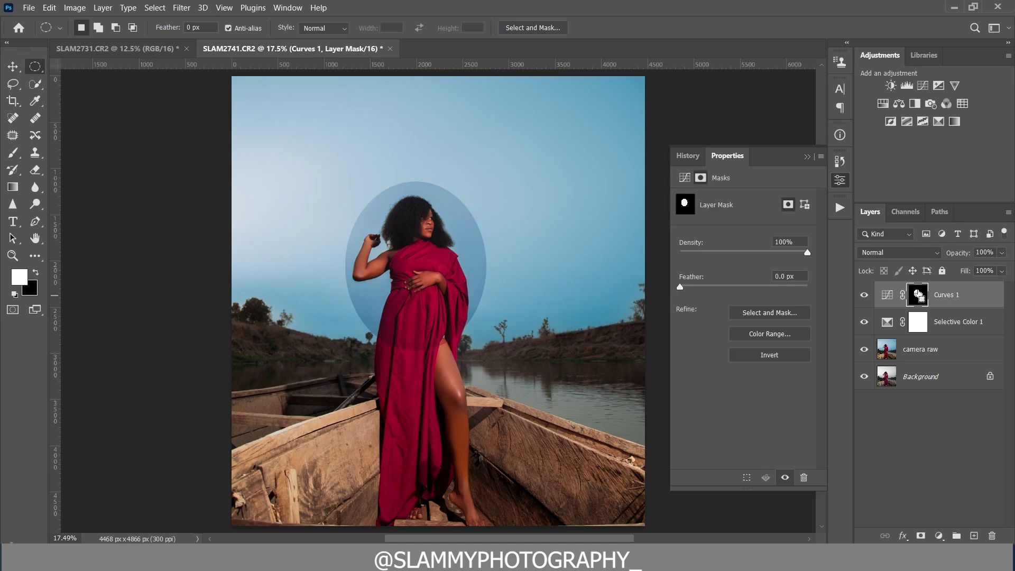
key("ctrl+i")
left_click(902, 255)
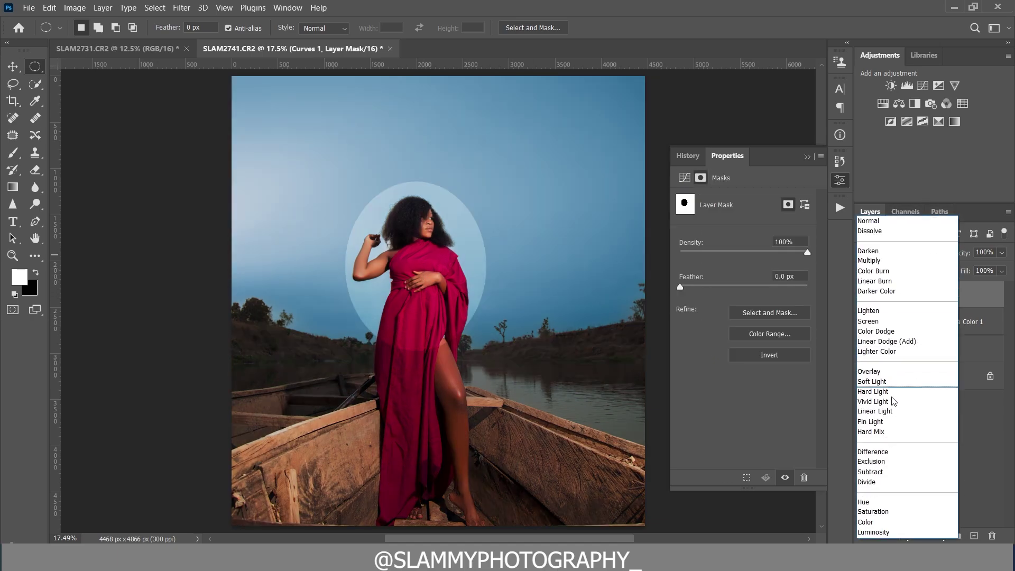
left_click(889, 536)
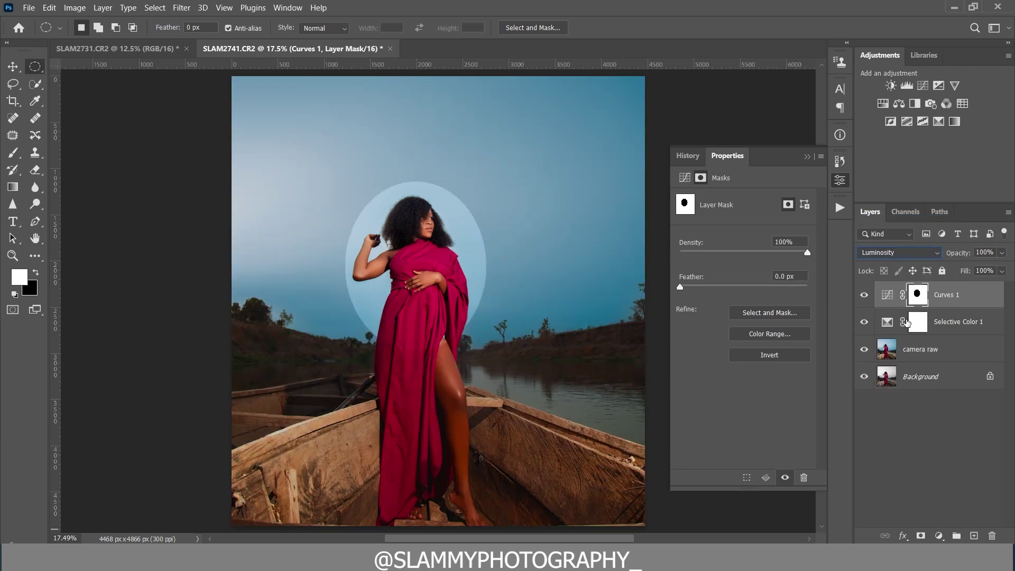
Feather the Curves layer mask to 140.9 px and compare the image with and without the vignette.
left_click(758, 287)
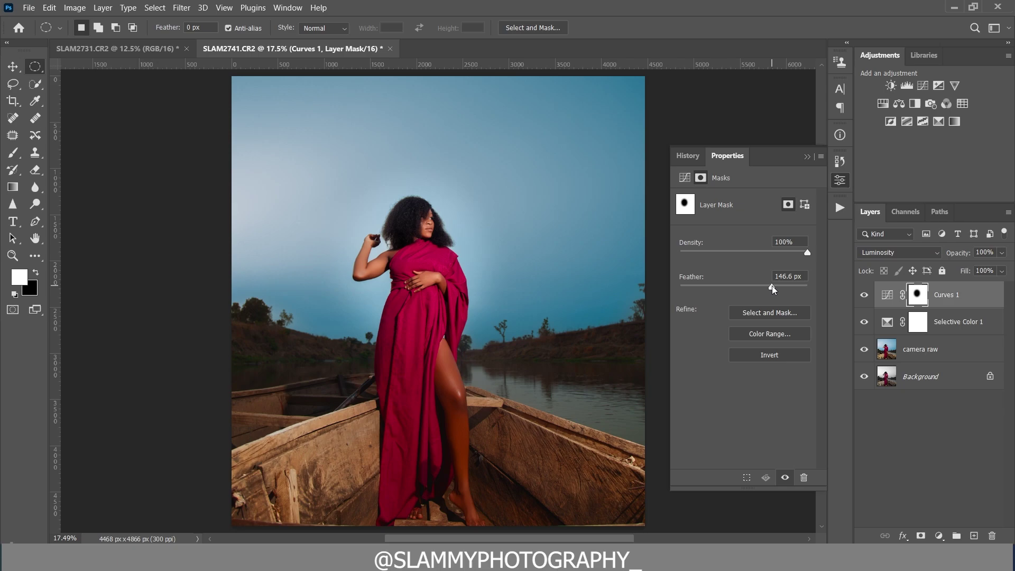
left_click_drag(773, 286, 763, 292)
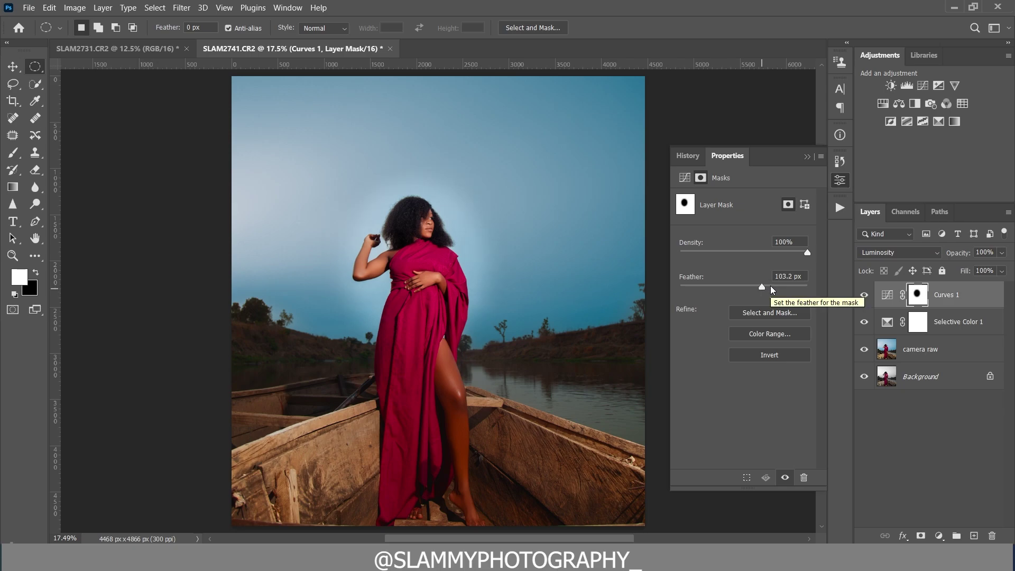
left_click(772, 287)
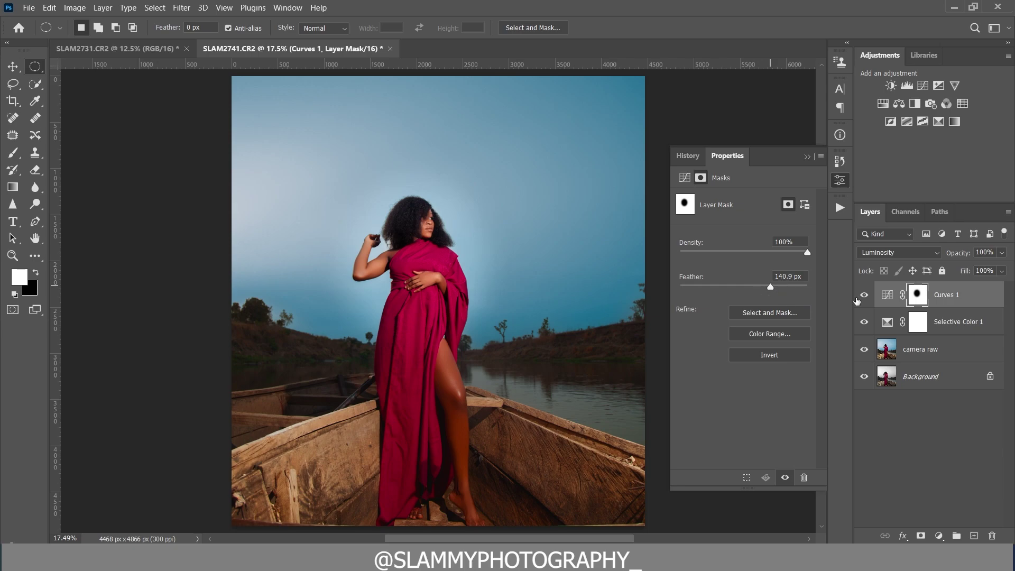
left_click(865, 294)
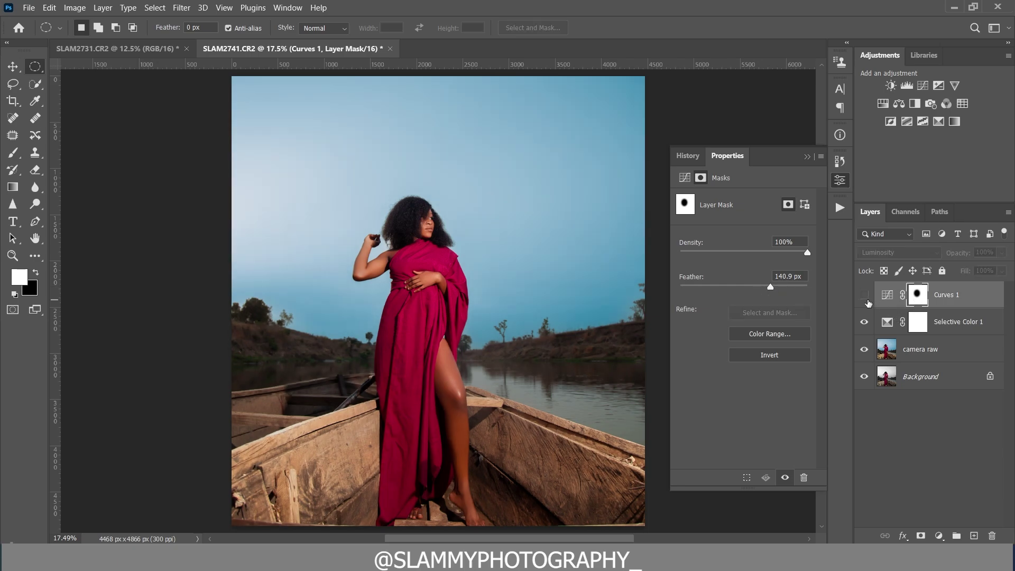
left_click(865, 294)
Lower the Curves layer's opacity to 56% and check the softened vignette by switching the layer off and on.
left_click_drag(960, 253, 934, 260)
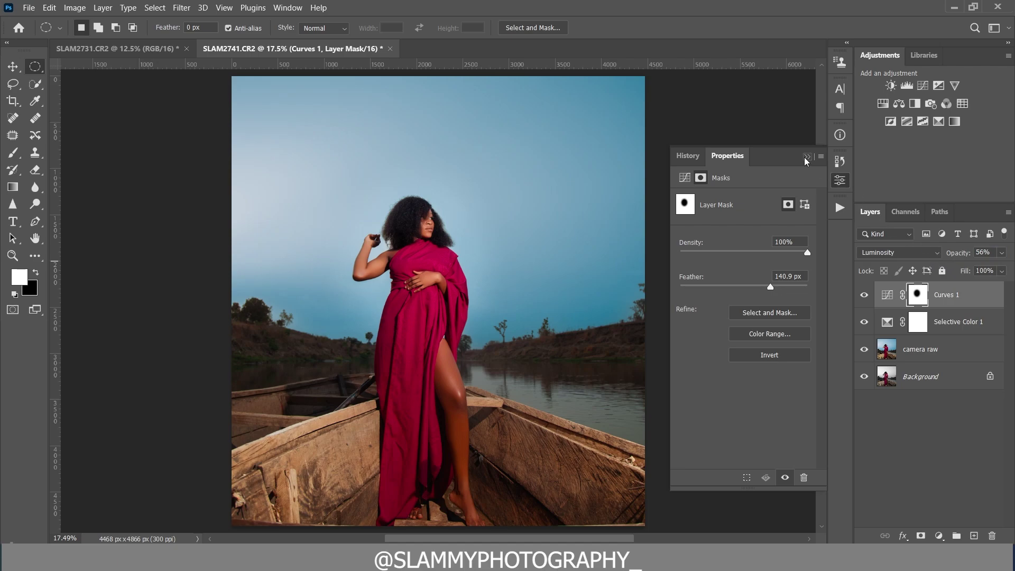
left_click(878, 216)
left_click(865, 295)
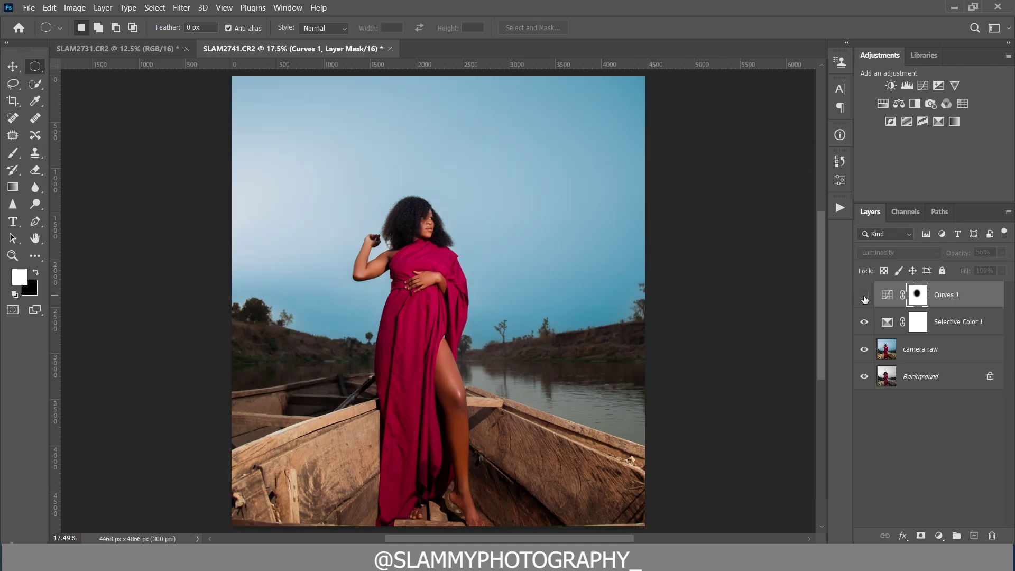
left_click(864, 297)
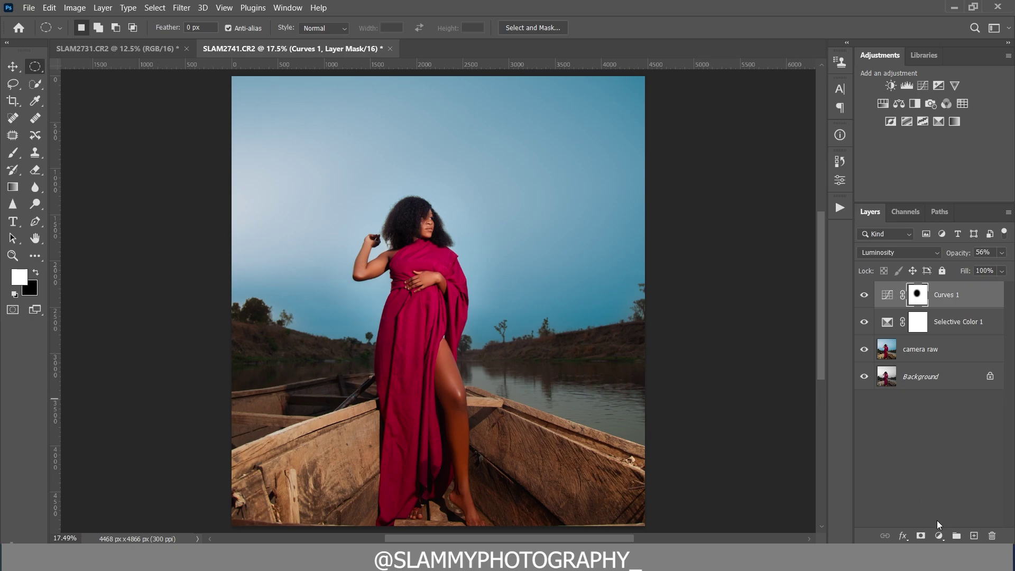
Add a second Selective Color layer, slightly adjust Yellow, Cyan and Black in its Blacks, and compare before and after.
left_click(940, 536)
left_click(931, 537)
left_click(731, 215)
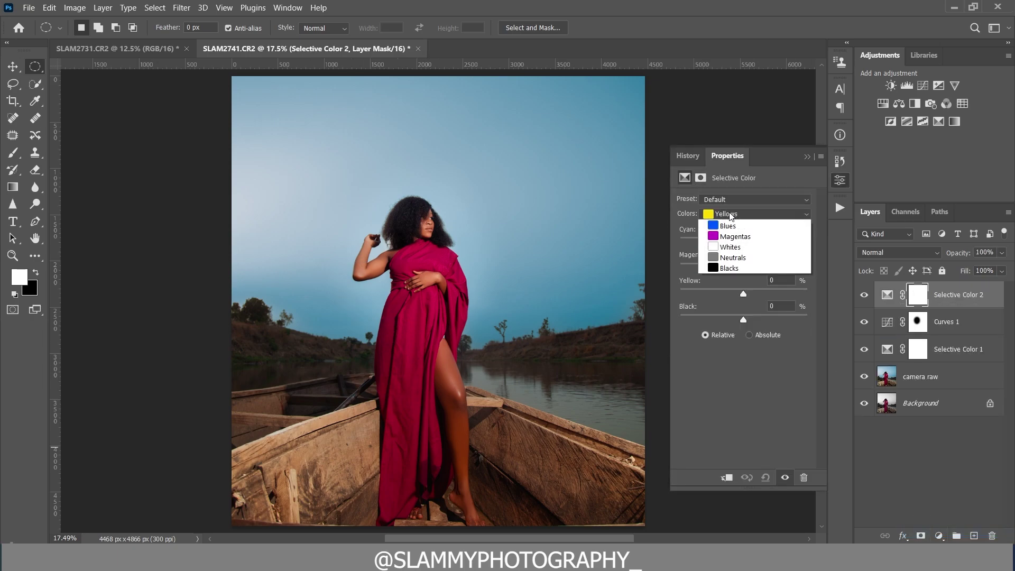
left_click(731, 313)
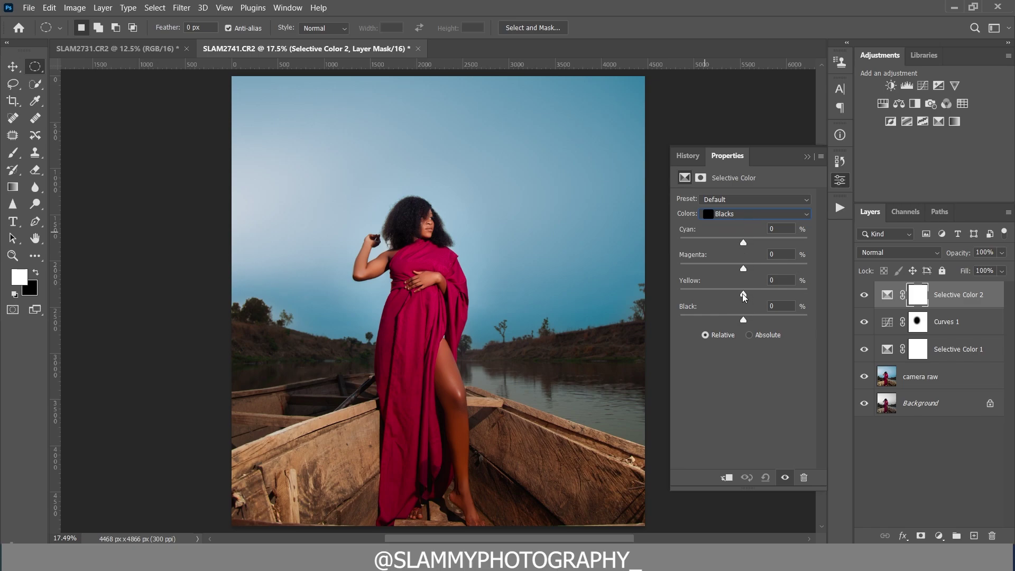
mouse_move(744, 297)
left_mouse_down()
mouse_move(717, 298)
mouse_move(741, 300)
left_mouse_up()
left_click_drag(747, 243, 749, 244)
left_click_drag(744, 321, 745, 327)
left_click(864, 299)
left_click(864, 301)
Compare an earlier history state with the latest one in close-up on the face and leg, then fit the image on screen.
left_click(841, 162)
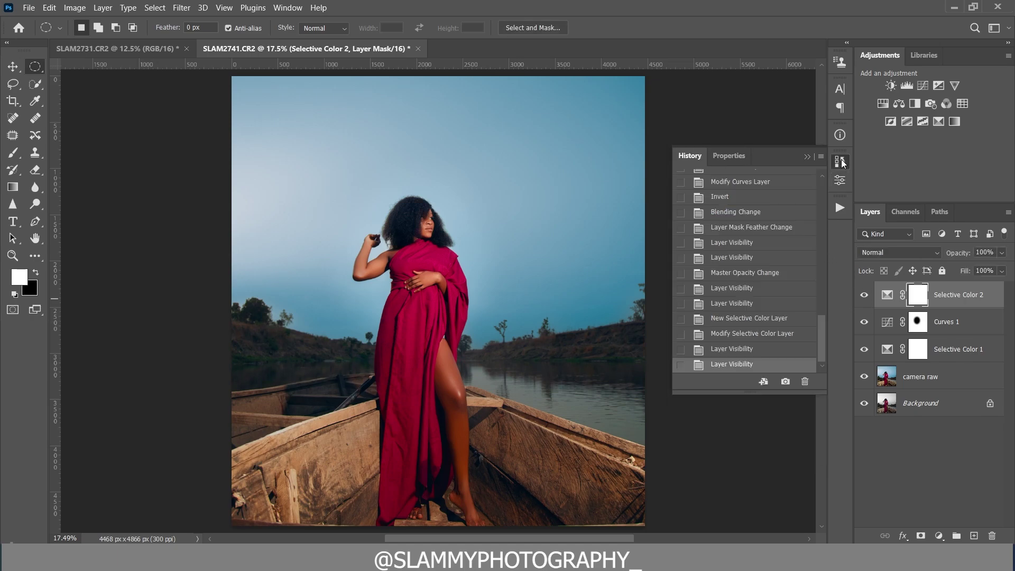
left_click_drag(823, 341, 820, 198)
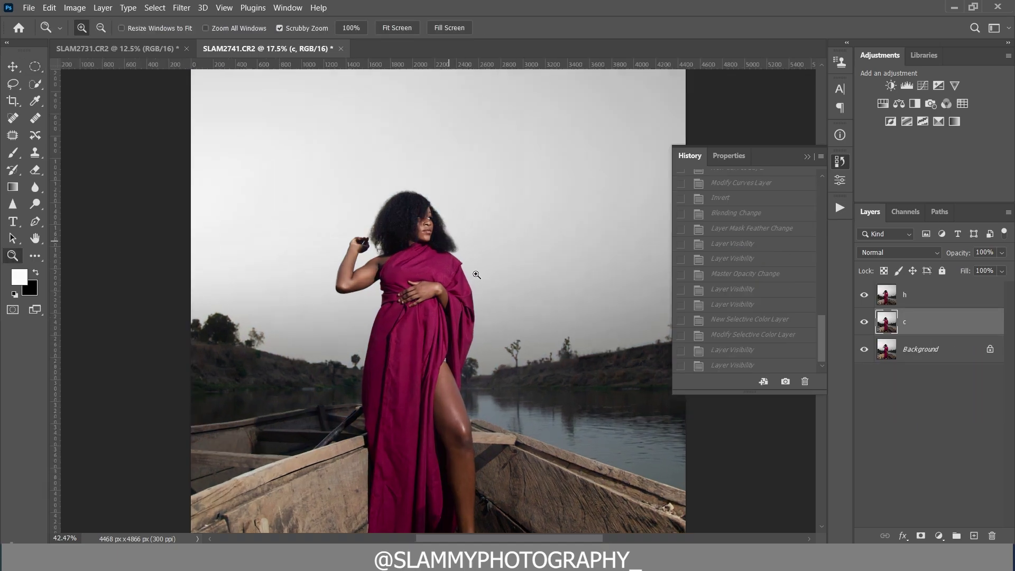
left_click_drag(383, 207, 508, 296)
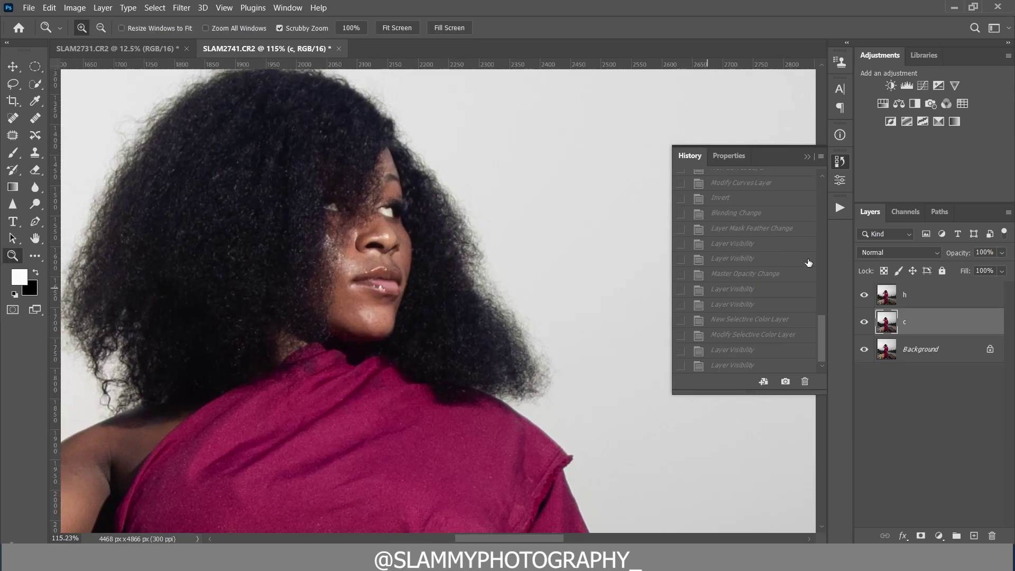
left_click(747, 365)
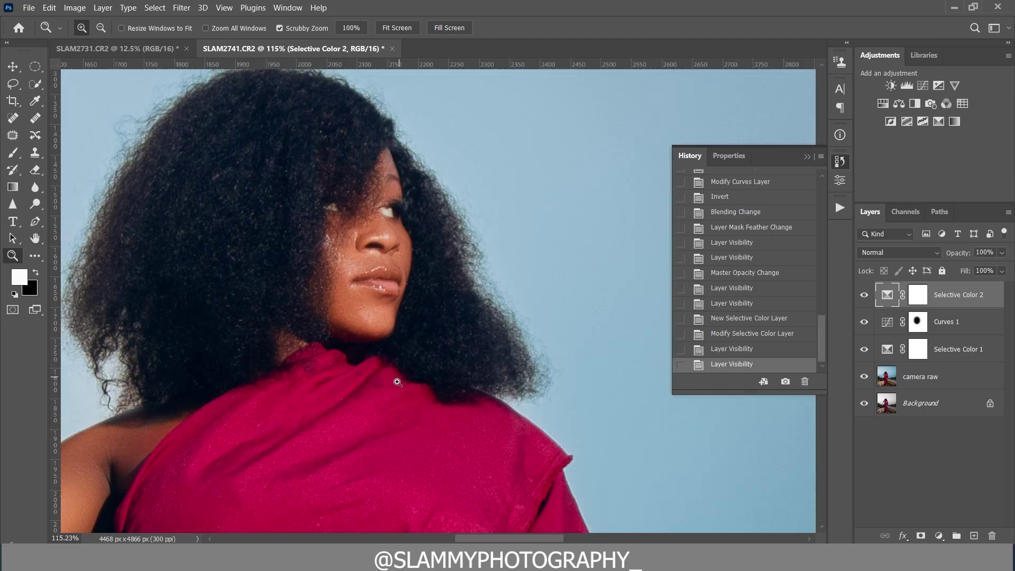
left_click_drag(406, 430, 414, 100)
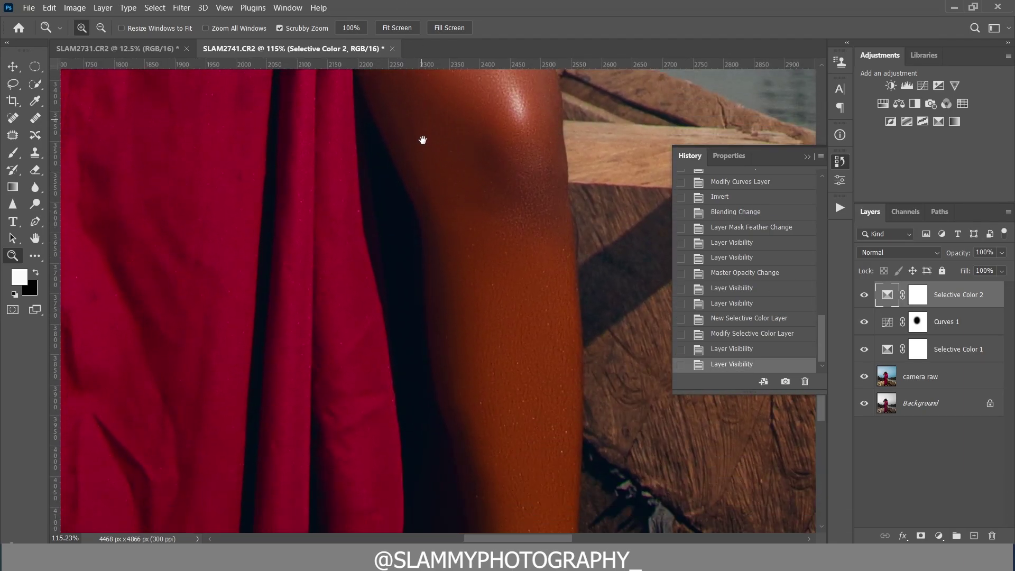
left_click_drag(430, 333, 437, 382)
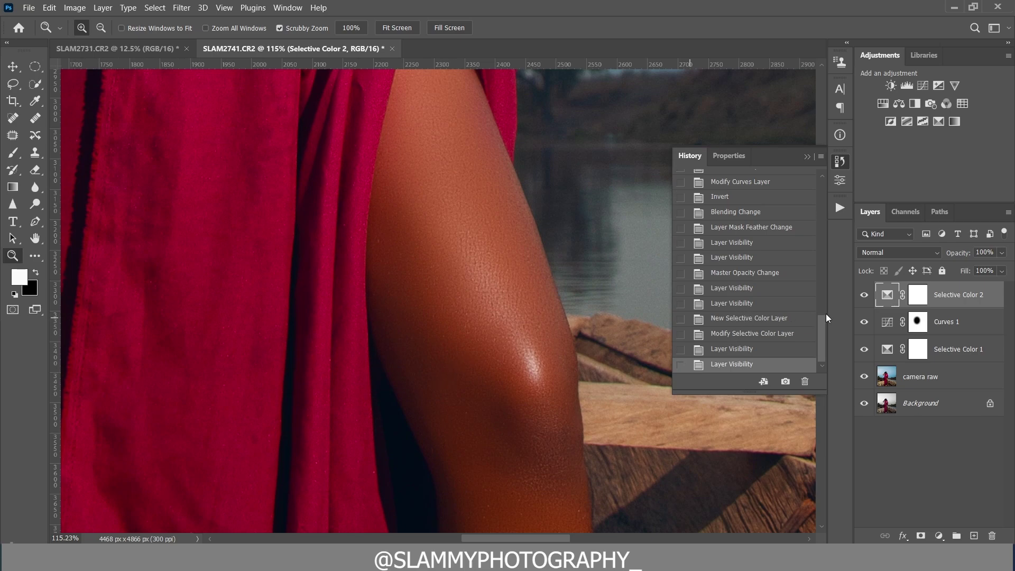
left_click(841, 209)
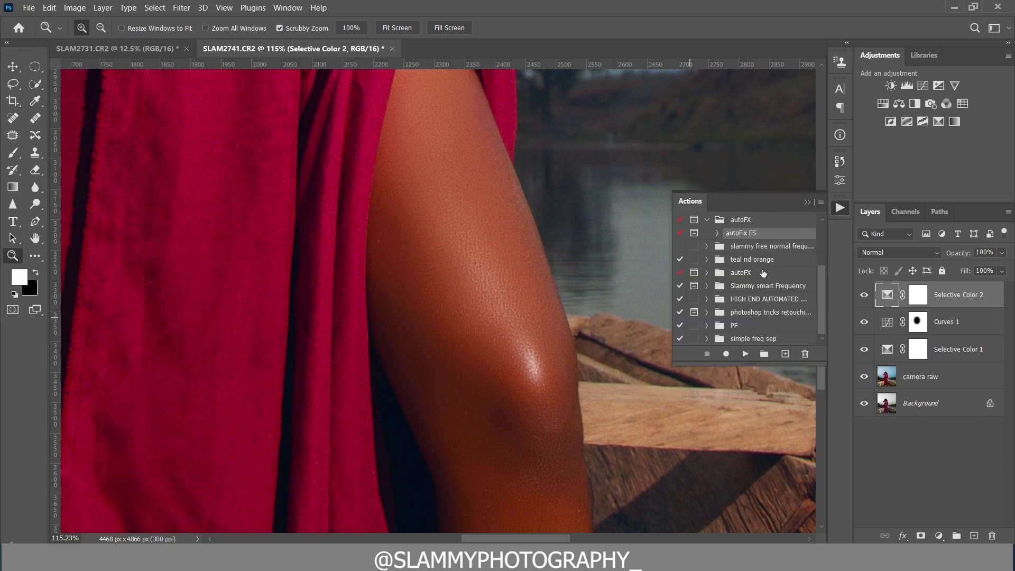
left_click(224, 7)
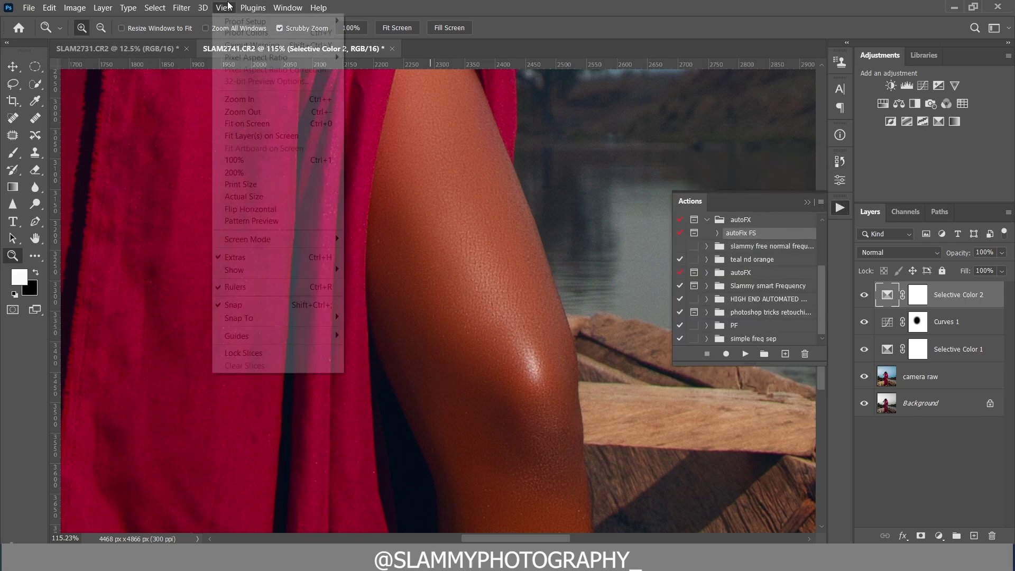
left_click(265, 126)
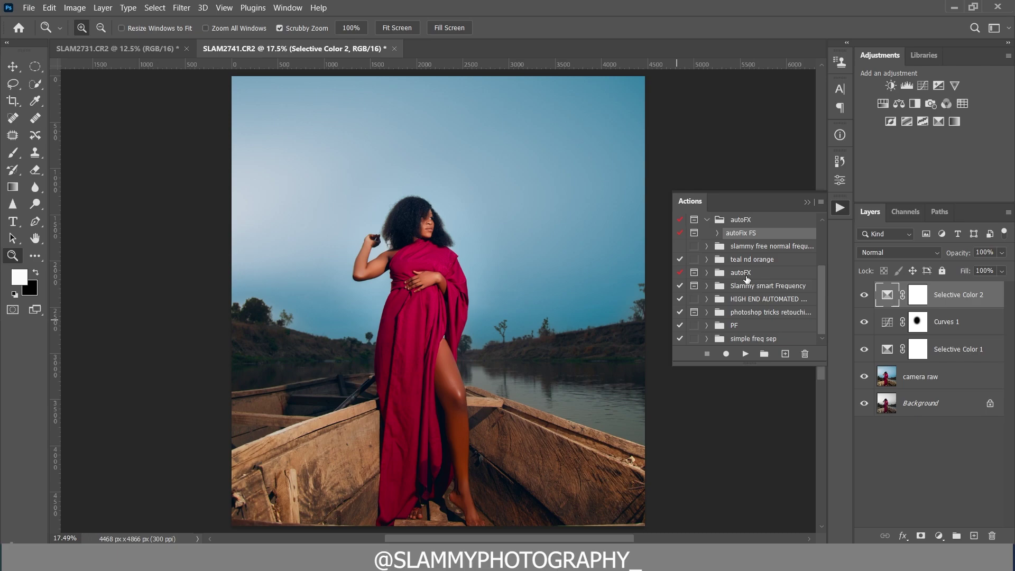
left_click(808, 202)
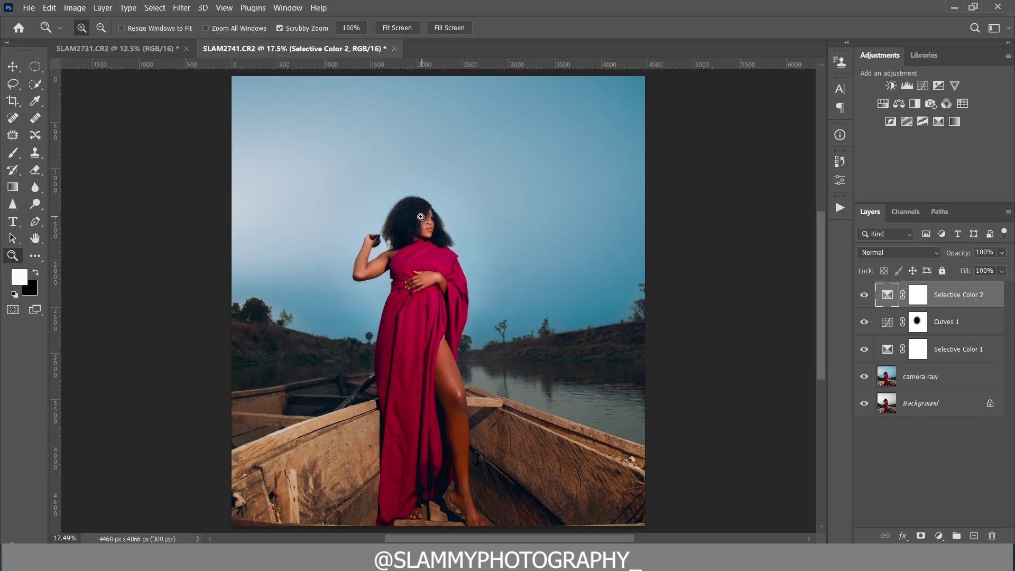
Add a Color Lookup adjustment layer on top and try the DropBlues.3DL LUT on it.
left_click(940, 538)
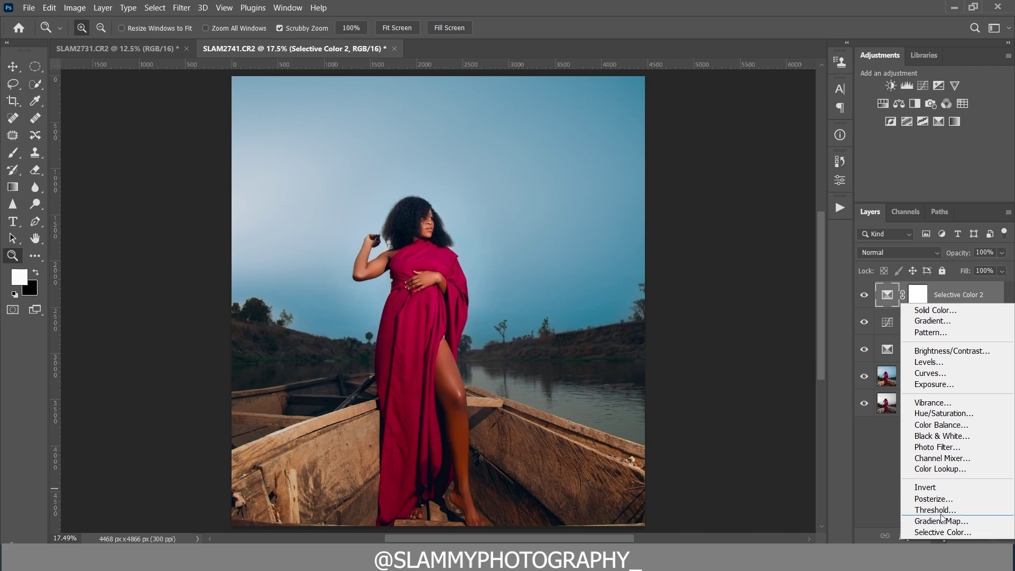
left_click(938, 469)
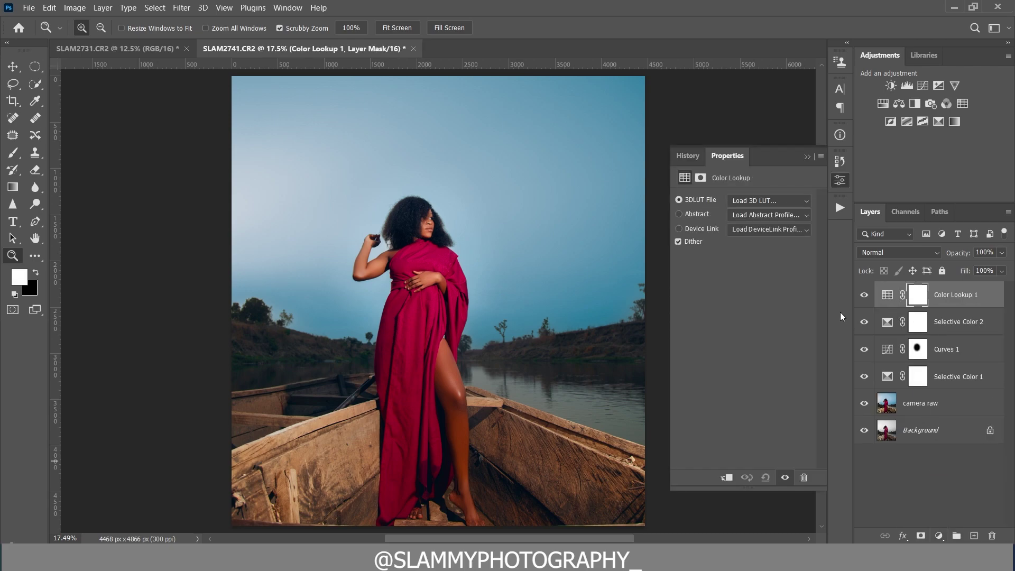
left_click(763, 201)
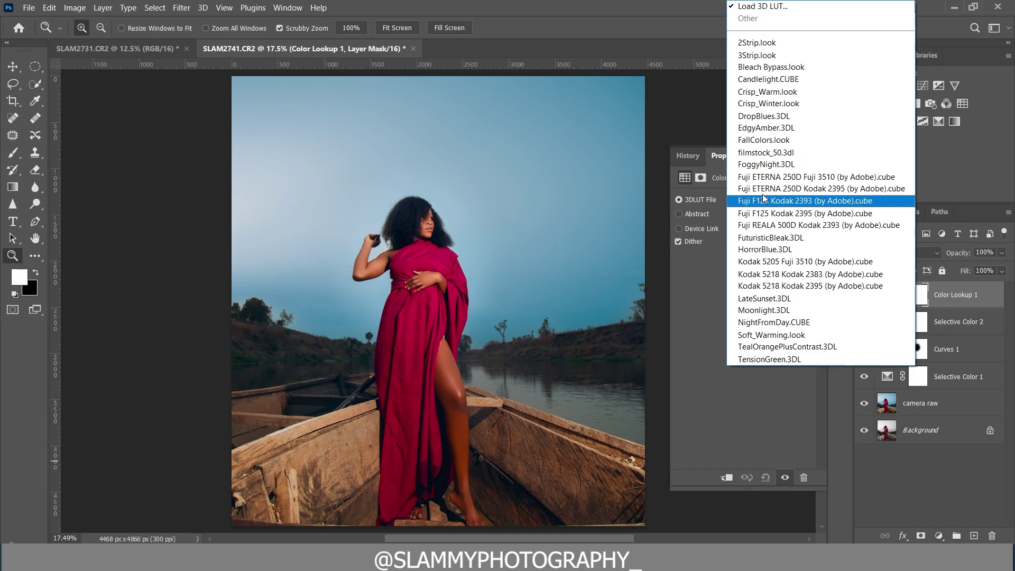
left_click(770, 113)
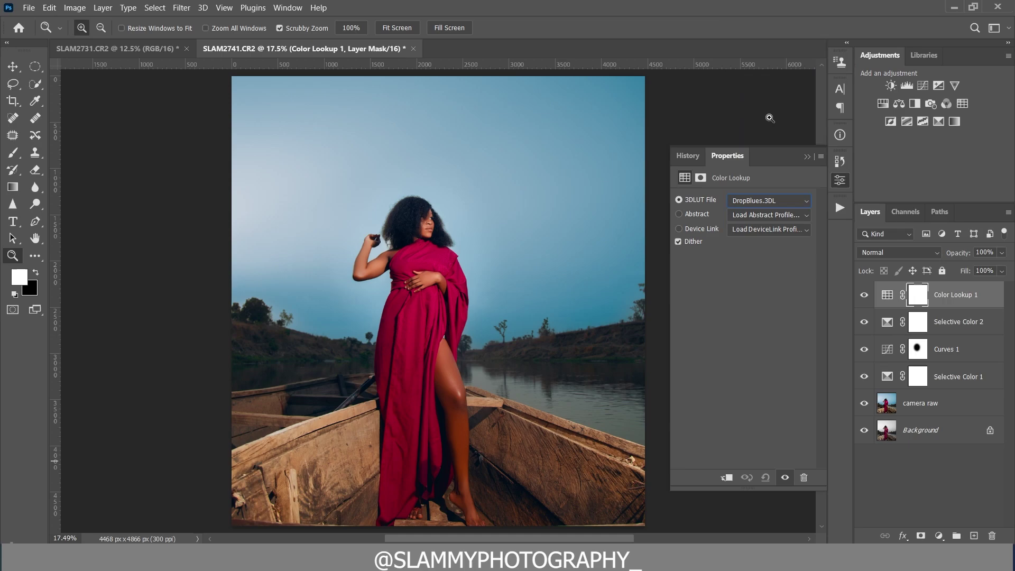
Try the HorrorBlue.3DL, Kodak 5205 Fuji 3510, NightFromDay.CUBE, Soft_Warming.look and DropBlues.3DL LUTs on the Color Lookup layer.
left_click(762, 205)
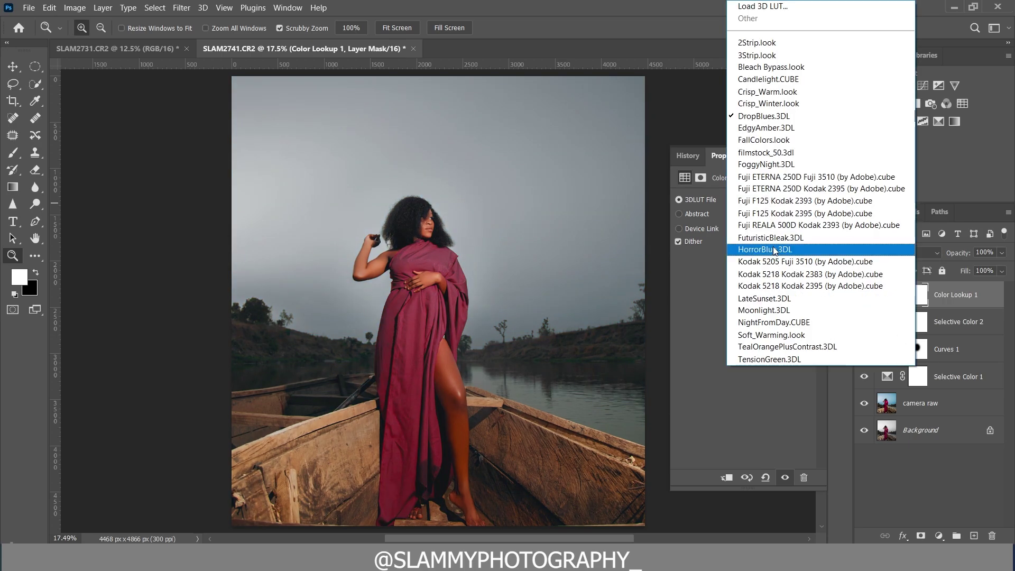
left_click(774, 249)
left_click(757, 204)
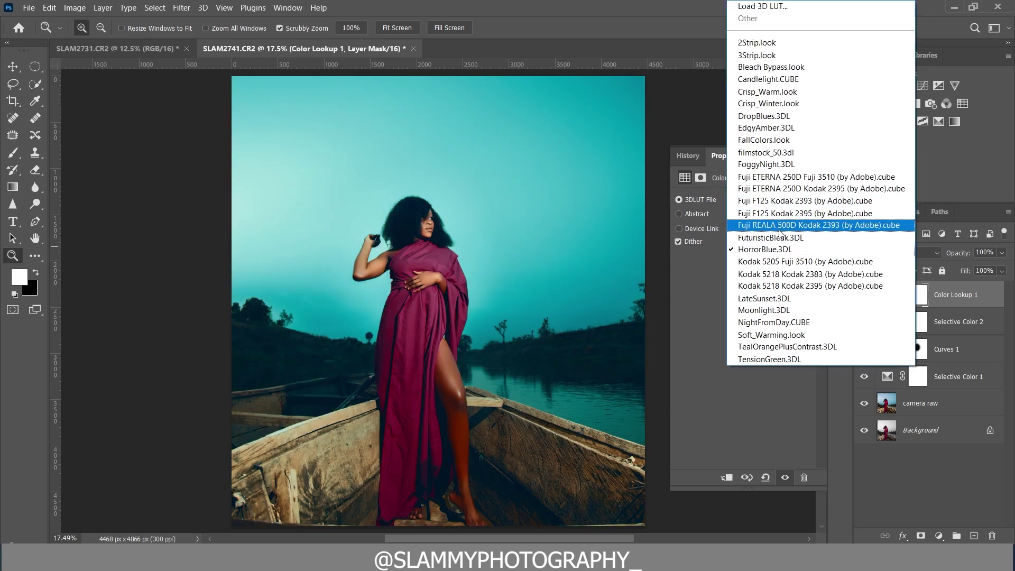
left_click(779, 259)
left_click(754, 200)
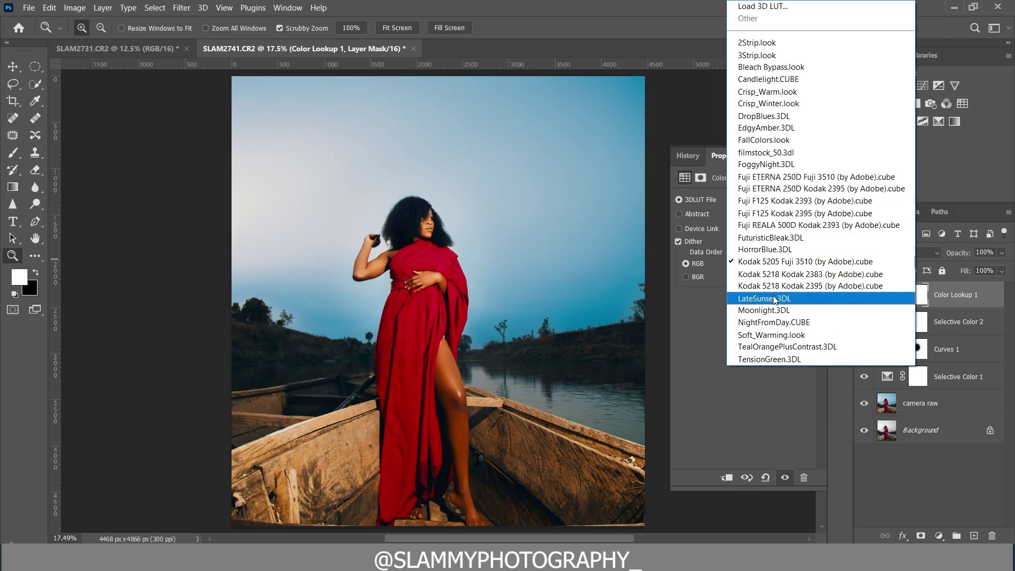
left_click(773, 322)
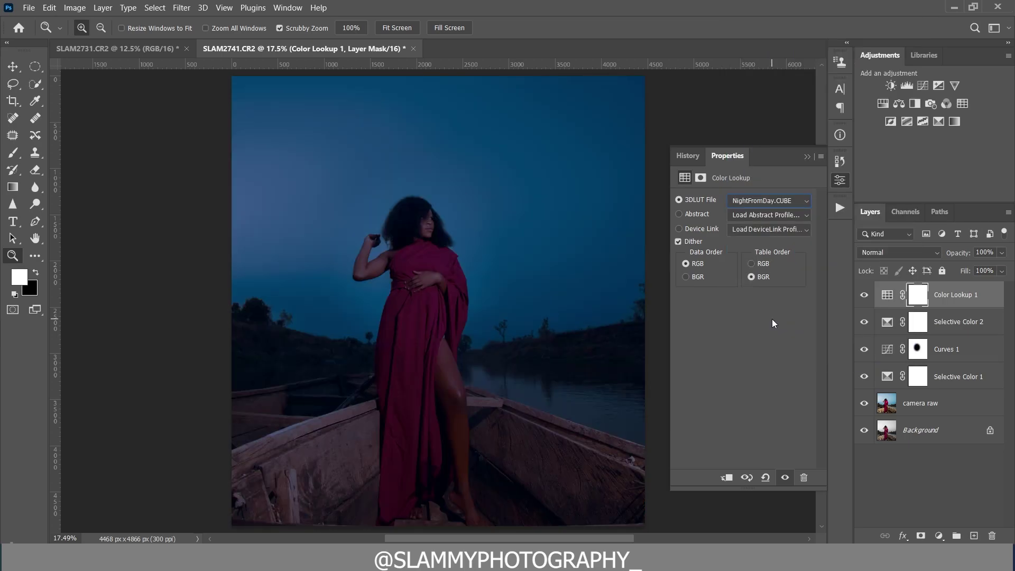
left_click(766, 200)
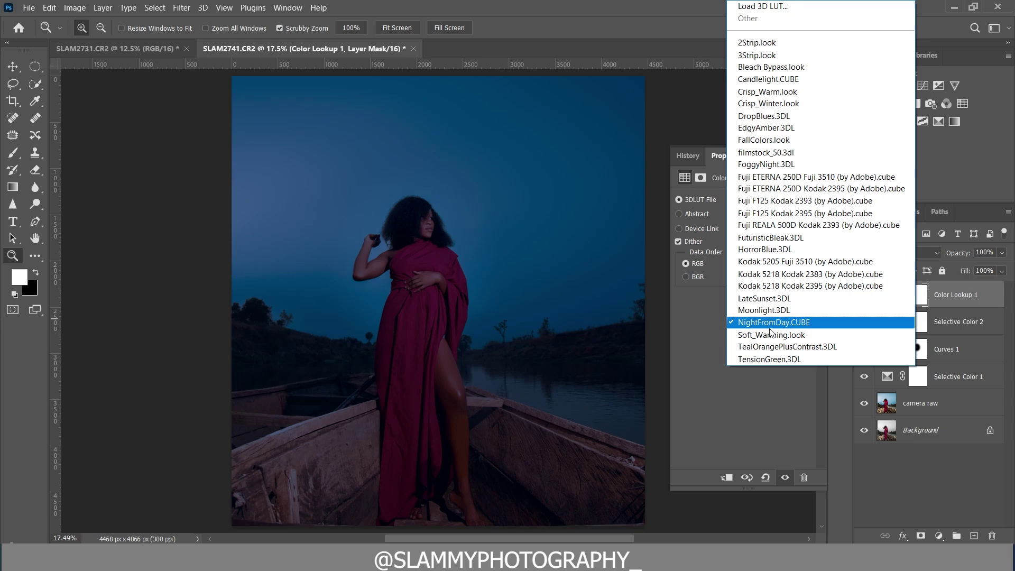
left_click(773, 335)
left_click(765, 201)
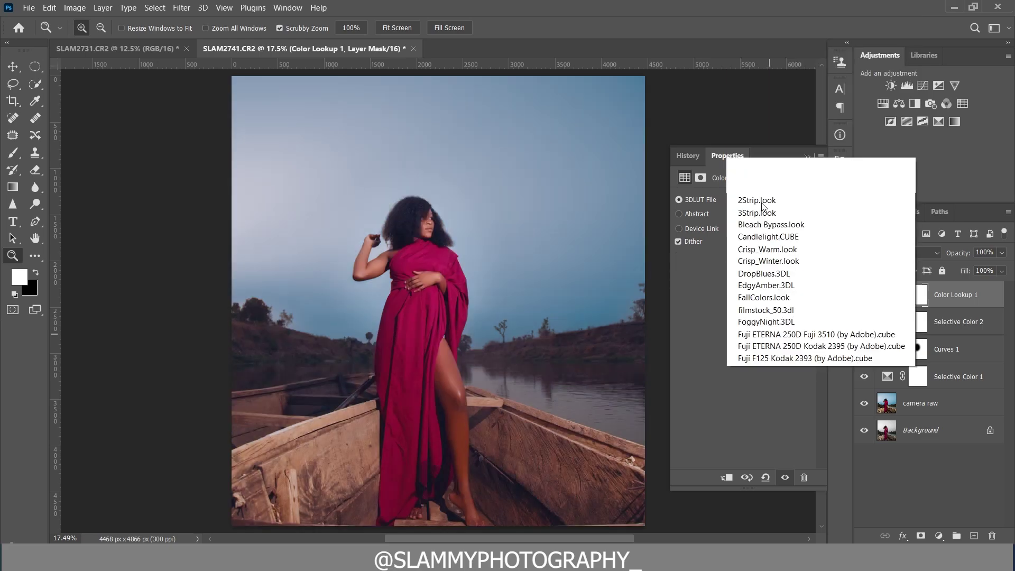
left_click(762, 117)
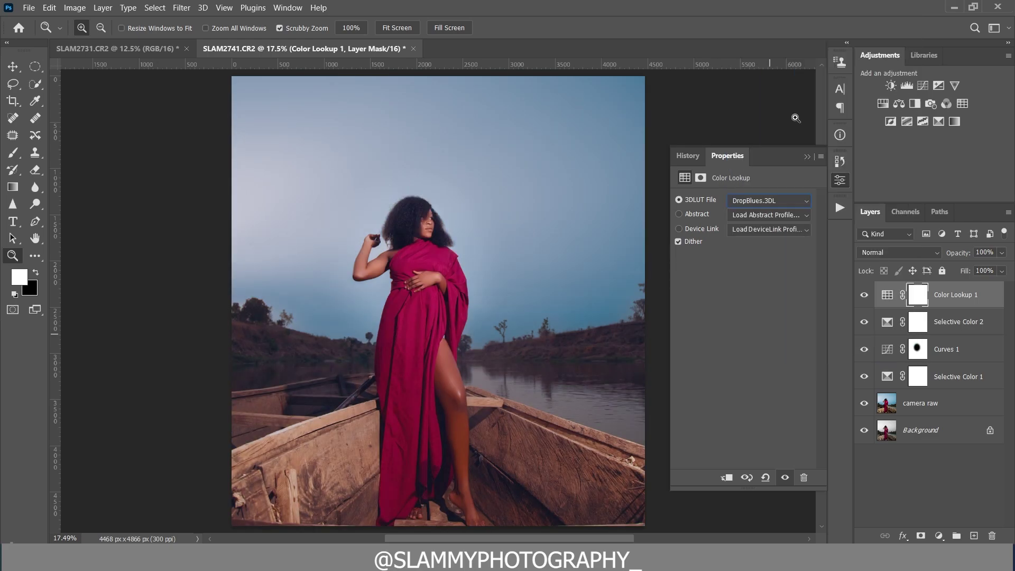
left_click(762, 202)
left_click(816, 9)
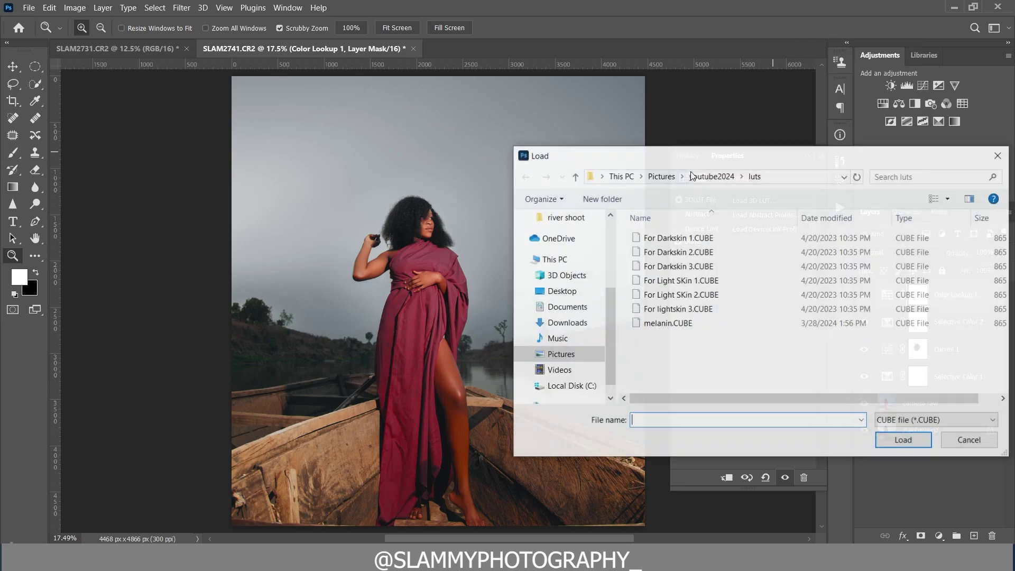
left_click(826, 323)
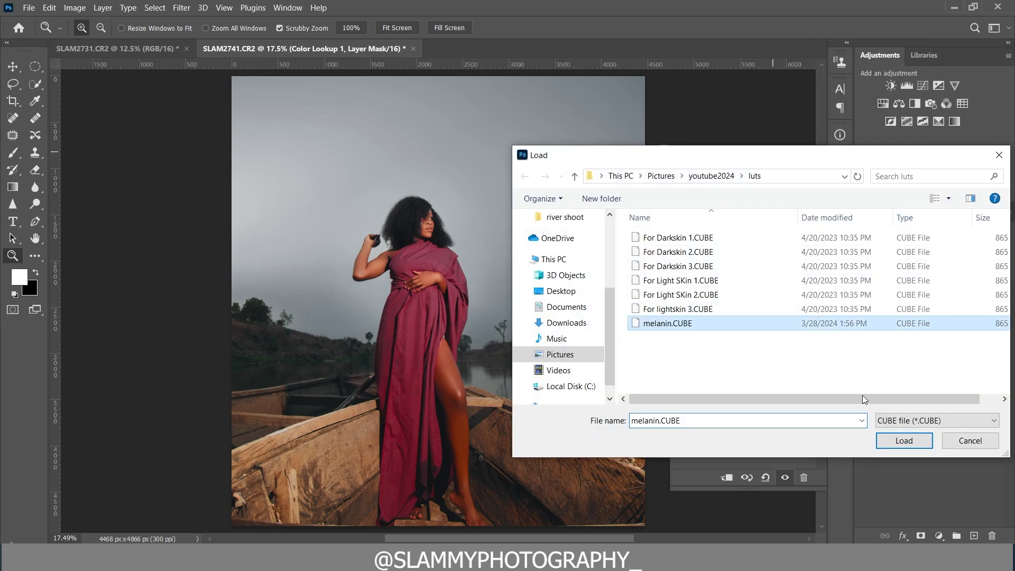
left_click(971, 441)
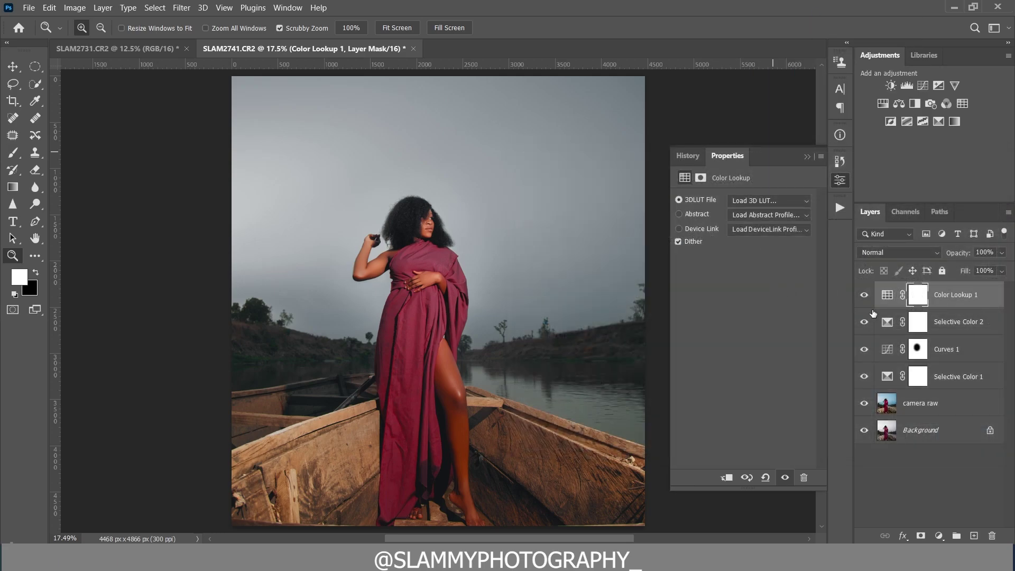
Delete the Color Lookup 1 layer and add a Hue/Saturation adjustment layer on top.
left_click(865, 295)
left_click_drag(960, 297, 992, 536)
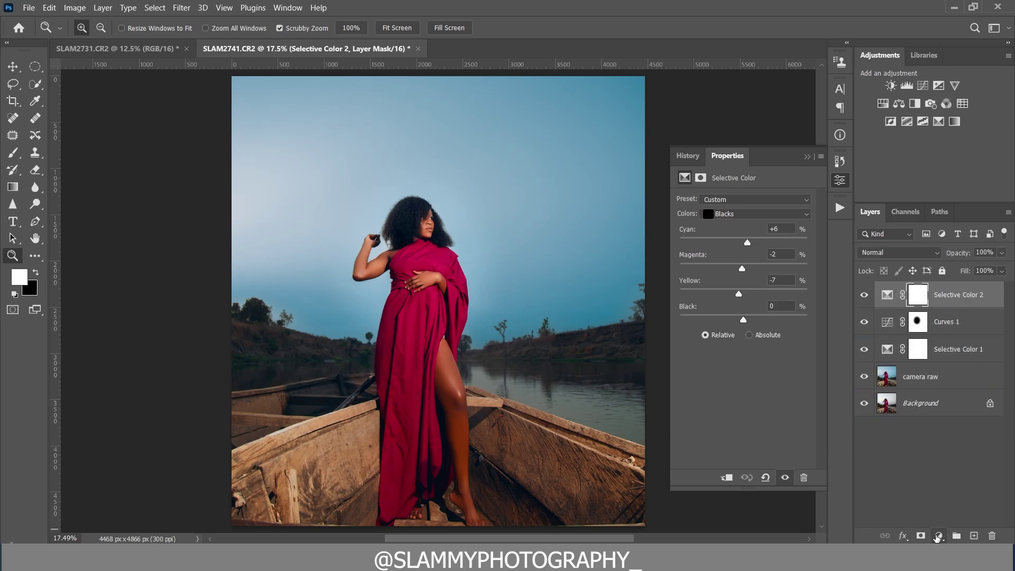
left_click(939, 536)
left_click(920, 409)
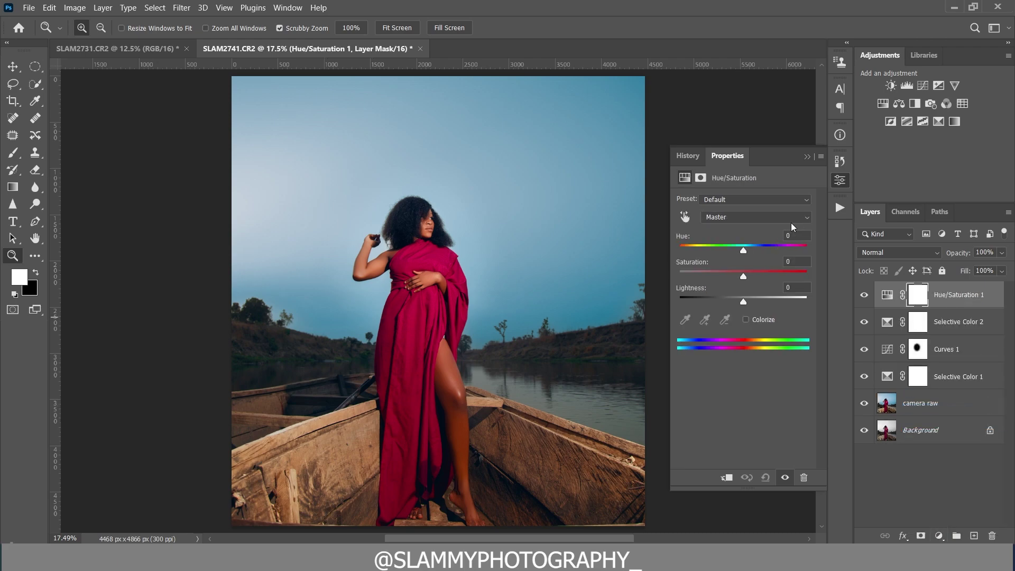
left_click(807, 157)
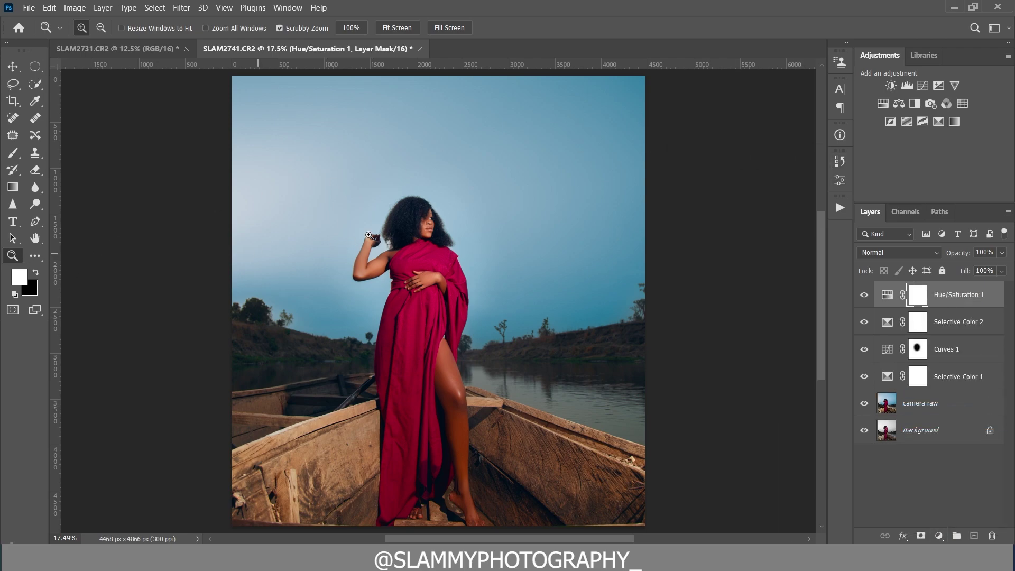
Invert the Hue/Saturation 1 mask to black and show it as a red overlay for brushing around the woman.
left_click_drag(428, 238, 453, 289)
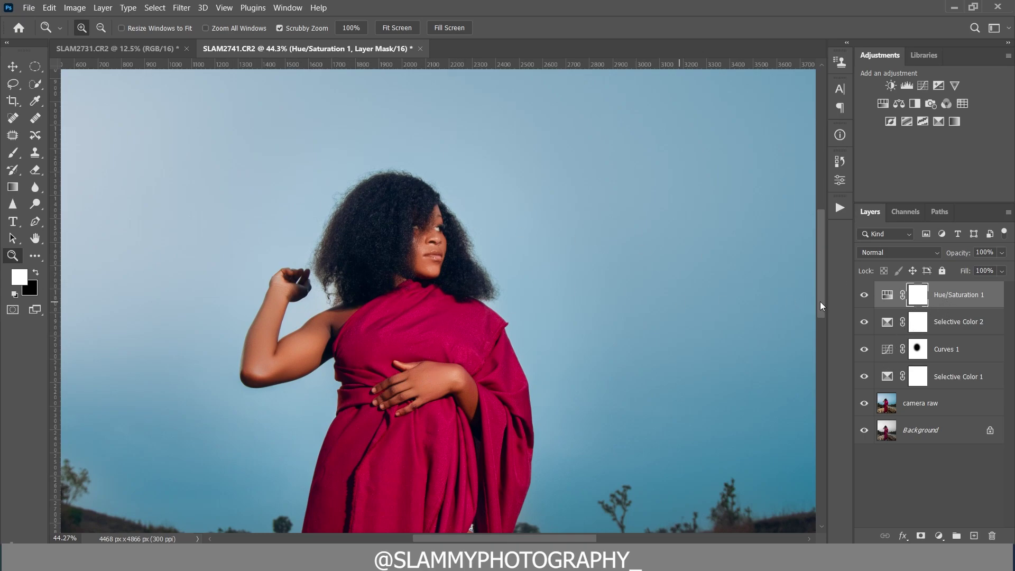
left_click(14, 153)
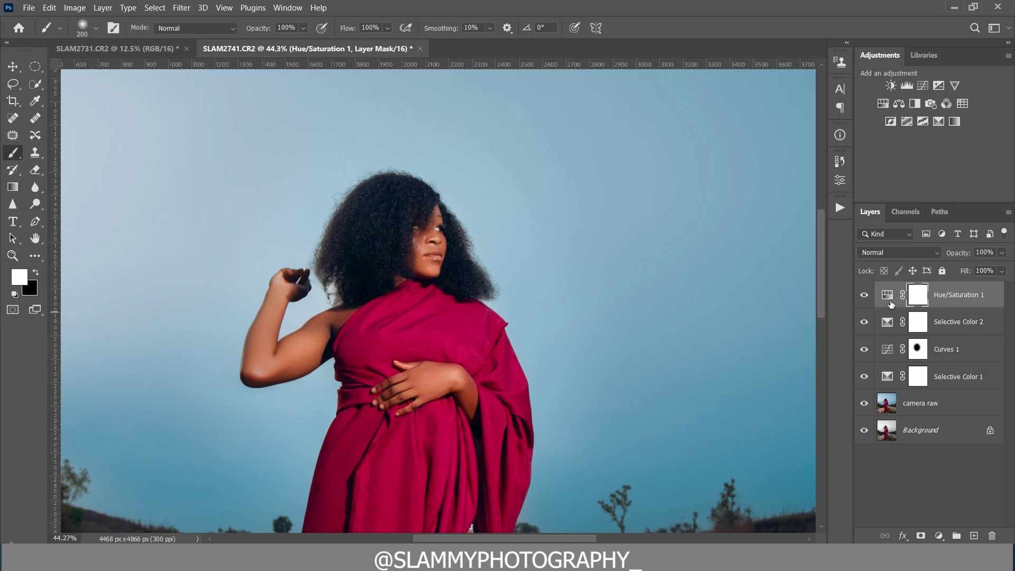
key("ctrl+i")
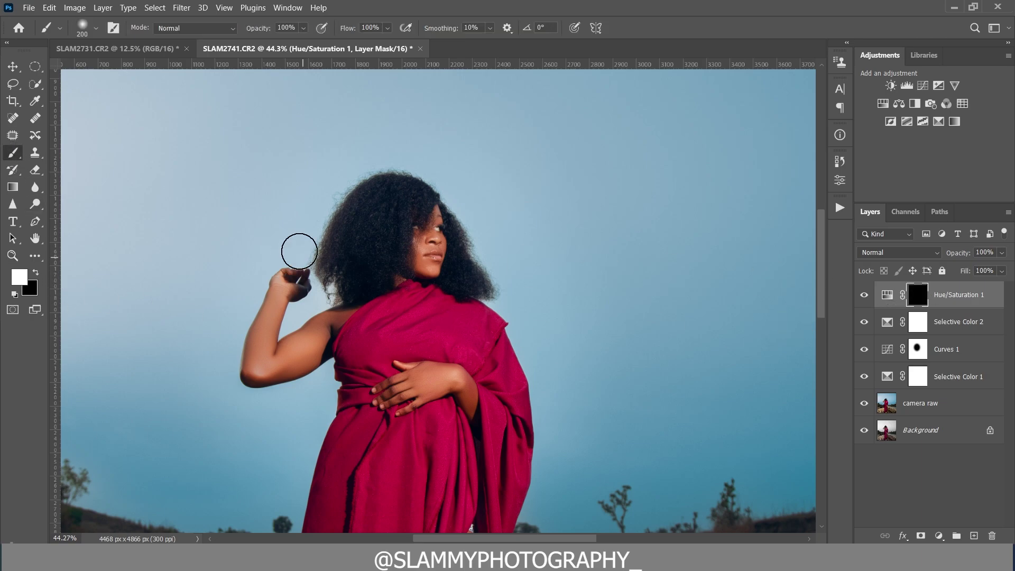
key("backslash")
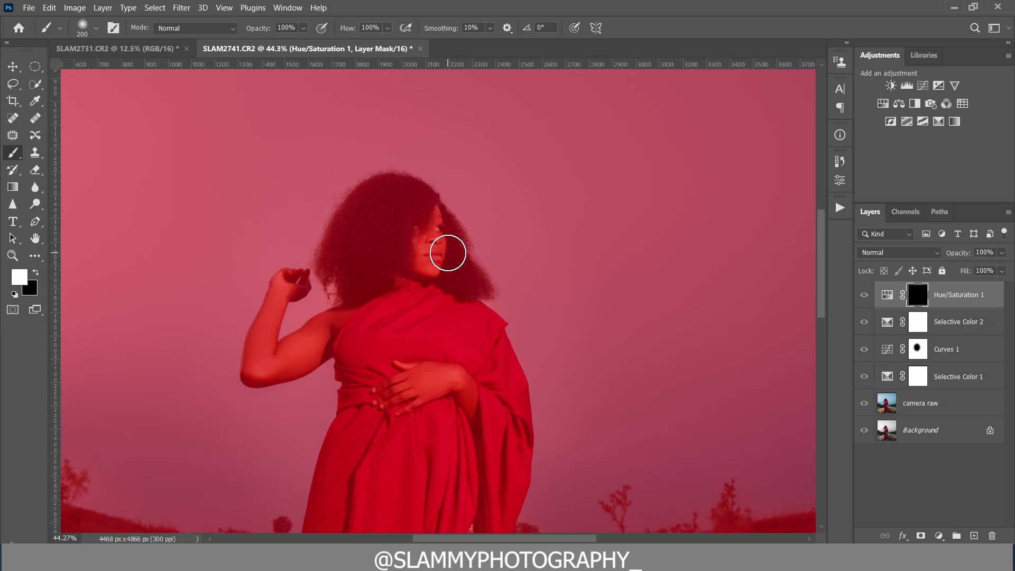
key("backslash")
key("backslash")
Paint white over the face, raised arm and hand on the Hue/Saturation 1 mask with a 125 px brush.
key("bracketleft")
key("bracketleft")
key("bracketleft")
mouse_move(425, 259)
left_mouse_down()
mouse_move(436, 218)
mouse_move(399, 279)
left_mouse_up()
mouse_move(278, 291)
left_mouse_down()
mouse_move(300, 276)
mouse_move(266, 339)
mouse_move(258, 382)
mouse_move(254, 346)
mouse_move(267, 337)
mouse_move(306, 348)
mouse_move(347, 300)
mouse_move(303, 356)
mouse_move(305, 369)
mouse_move(319, 360)
mouse_move(281, 350)
mouse_move(266, 296)
mouse_move(278, 292)
mouse_move(288, 308)
mouse_move(282, 375)
mouse_move(334, 294)
left_mouse_up()
mouse_move(429, 372)
left_mouse_down()
mouse_move(409, 379)
mouse_move(405, 400)
mouse_move(409, 386)
mouse_move(378, 393)
mouse_move(421, 399)
mouse_move(464, 379)
mouse_move(479, 400)
mouse_move(478, 417)
mouse_move(462, 390)
mouse_move(475, 422)
mouse_move(456, 374)
mouse_move(385, 379)
left_mouse_up()
Paint the bare leg and feet white on the Hue/Saturation 1 mask with a 250 px brush, then hide the mask overlay.
left_click(225, 7)
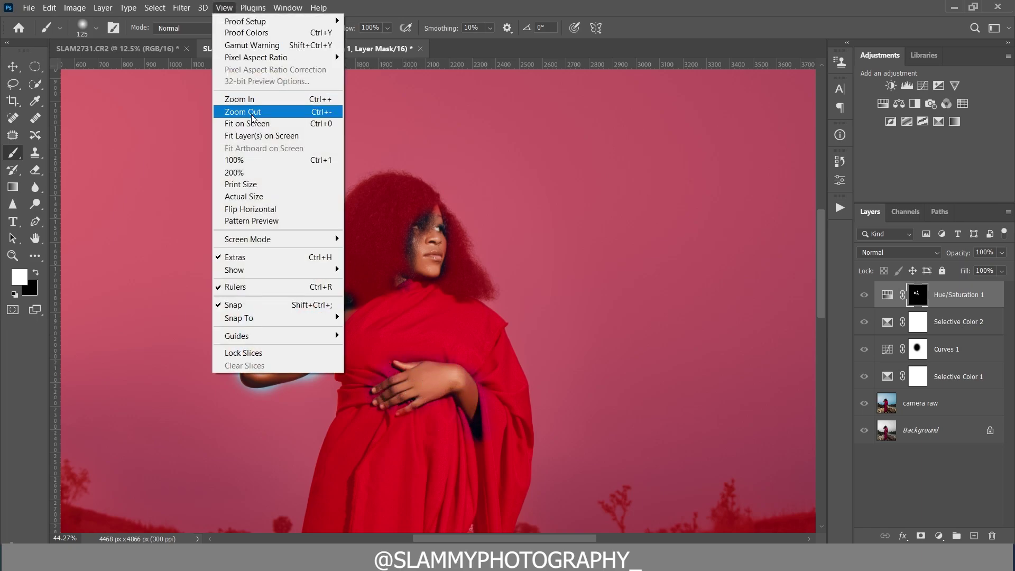
left_click(252, 123)
key("bracketright")
key("bracketright")
key("bracketright")
key("bracketright")
mouse_move(447, 420)
left_mouse_down()
mouse_move(452, 390)
mouse_move(444, 417)
mouse_move(455, 410)
mouse_move(459, 503)
mouse_move(475, 520)
mouse_move(444, 353)
mouse_move(471, 529)
mouse_move(419, 511)
left_mouse_up()
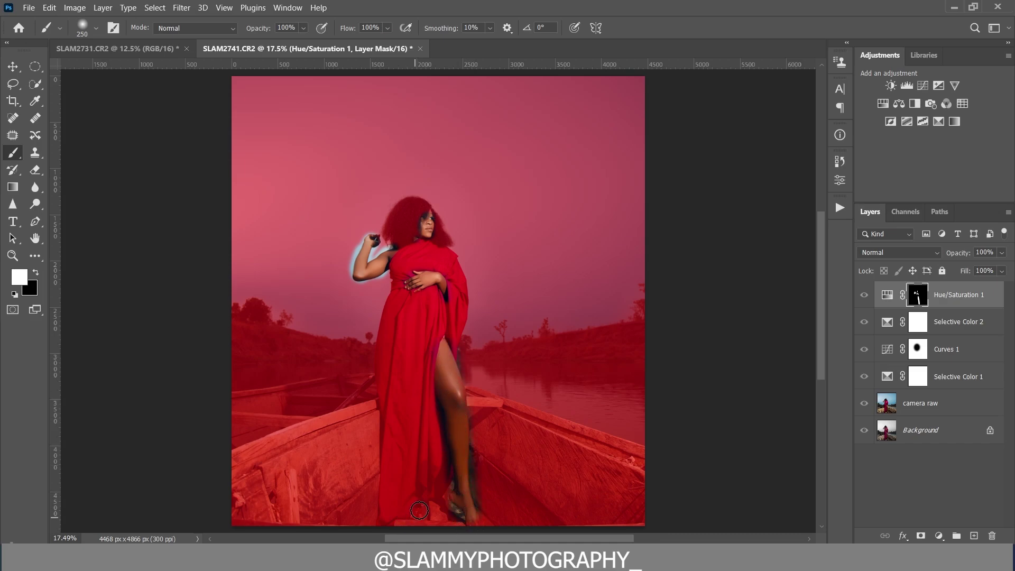
key("backslash")
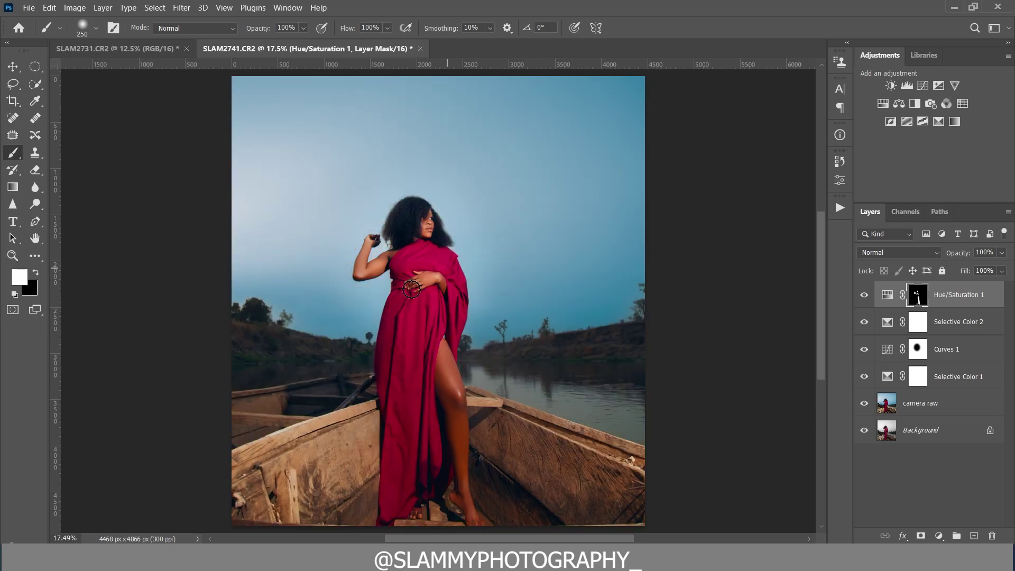
Set the skin's Reds, sampled from the leg, to Hue +2 and Saturation -10 in Hue/Saturation 1 and compare before and after.
double_click(887, 296)
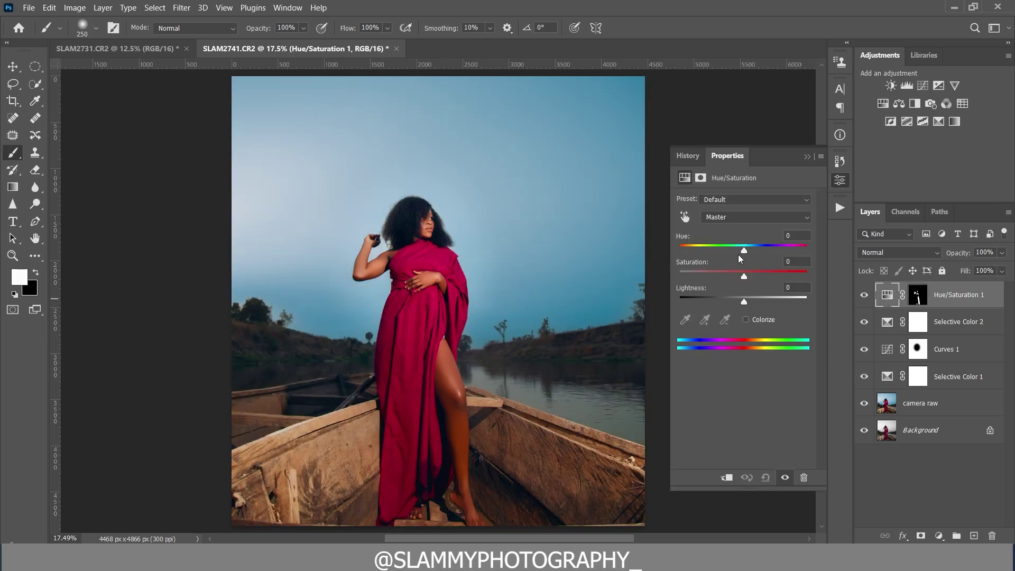
left_click(685, 217)
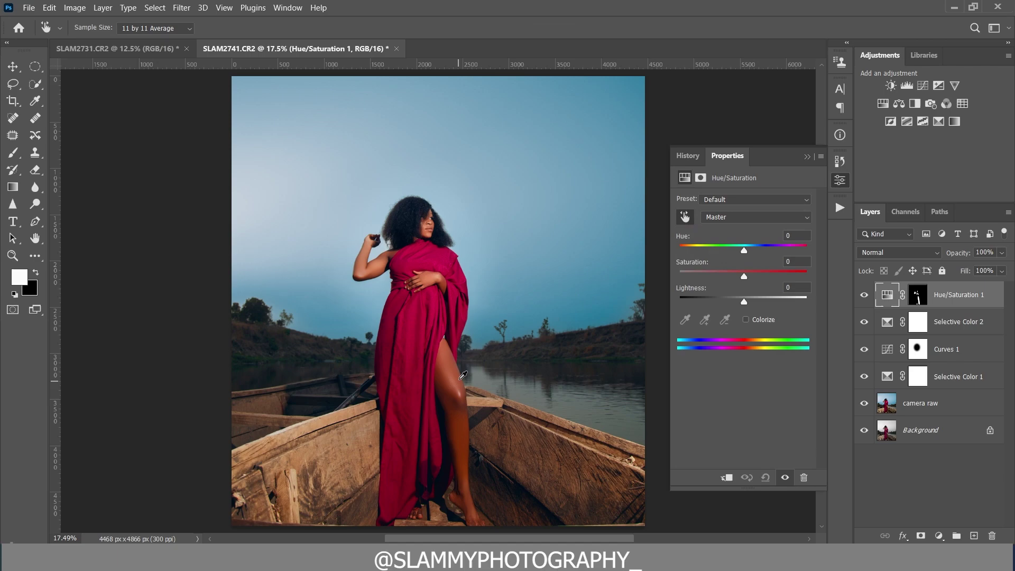
left_click(463, 376)
left_click_drag(745, 276, 735, 276)
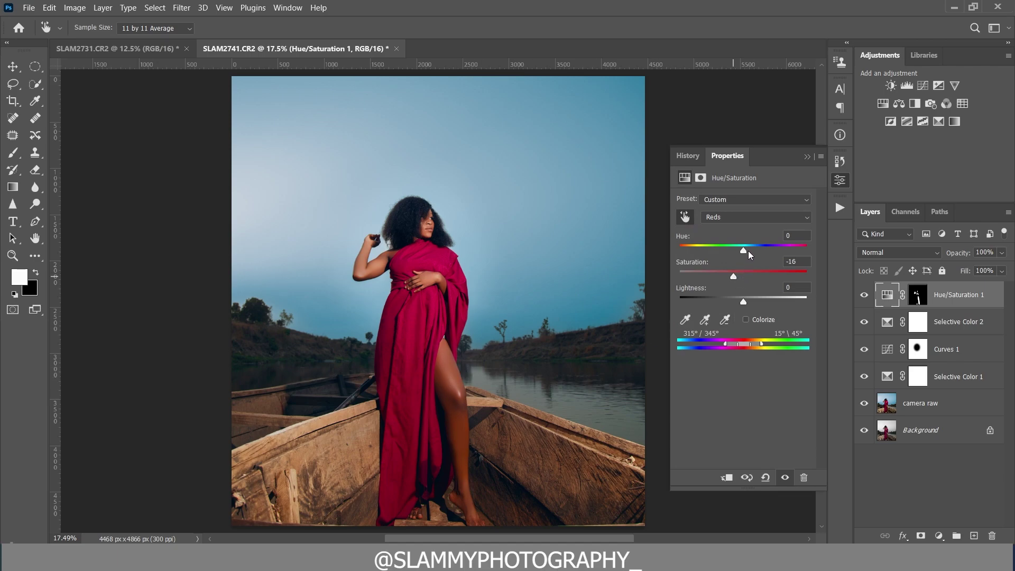
left_click_drag(748, 251, 749, 249)
left_click(864, 295)
left_click(863, 296)
Add a second Hue/Saturation layer on top and copy the skin mask from Hue/Saturation 1 onto it.
left_click(939, 536)
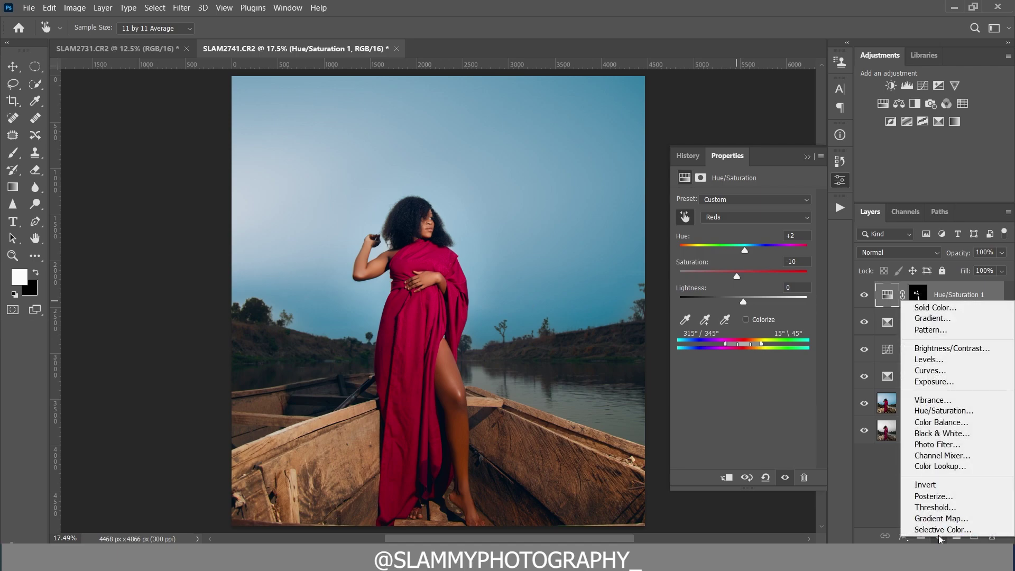
left_click(931, 403)
key("b")
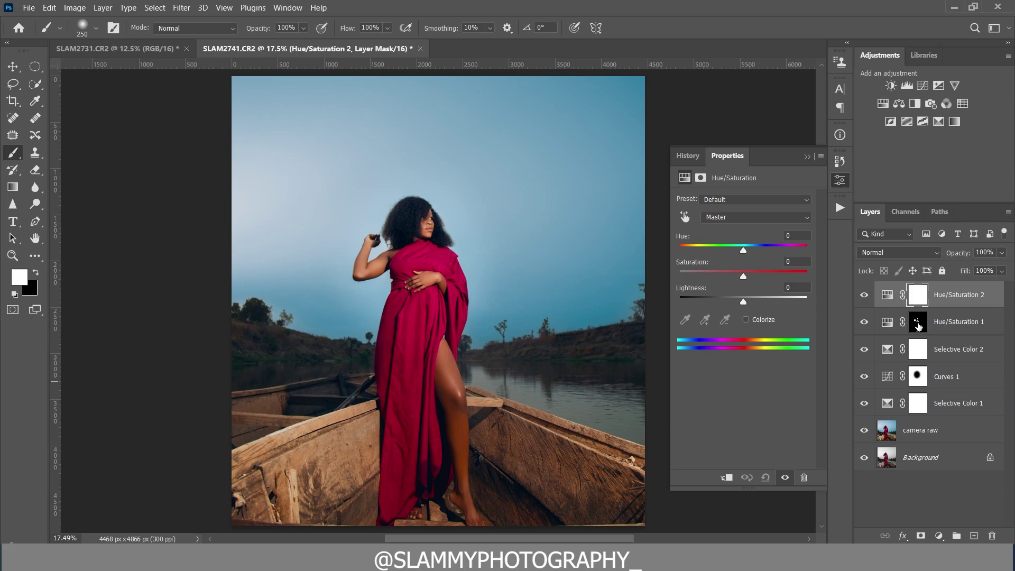
left_click(919, 324, "alt")
left_click_drag(919, 324, 921, 300)
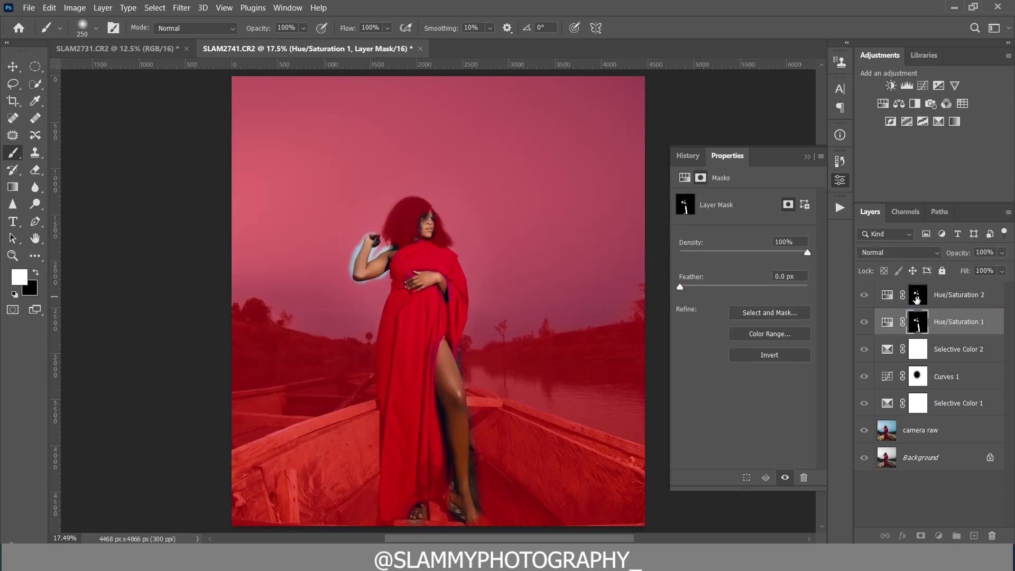
left_click(919, 299)
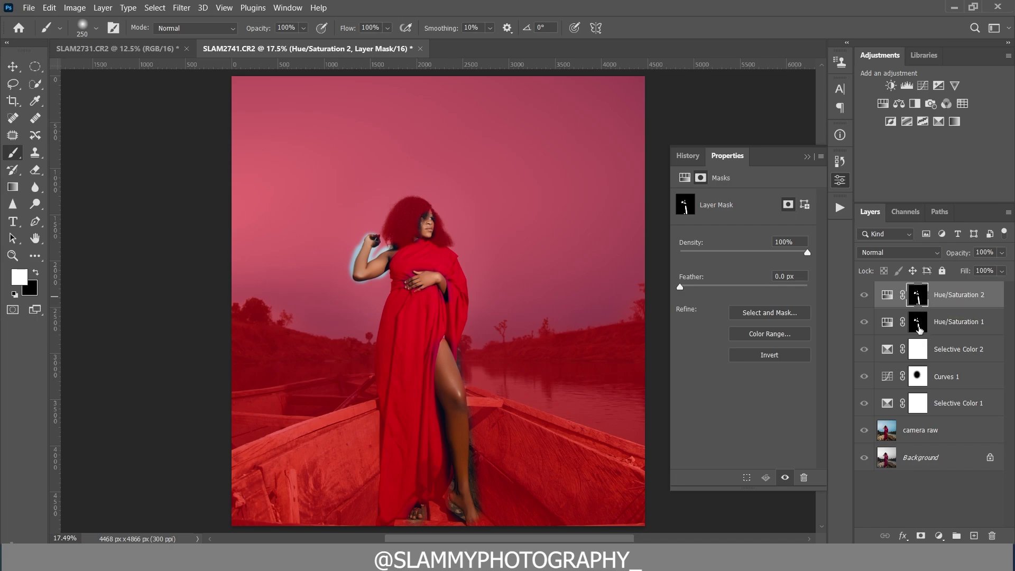
left_click(919, 324)
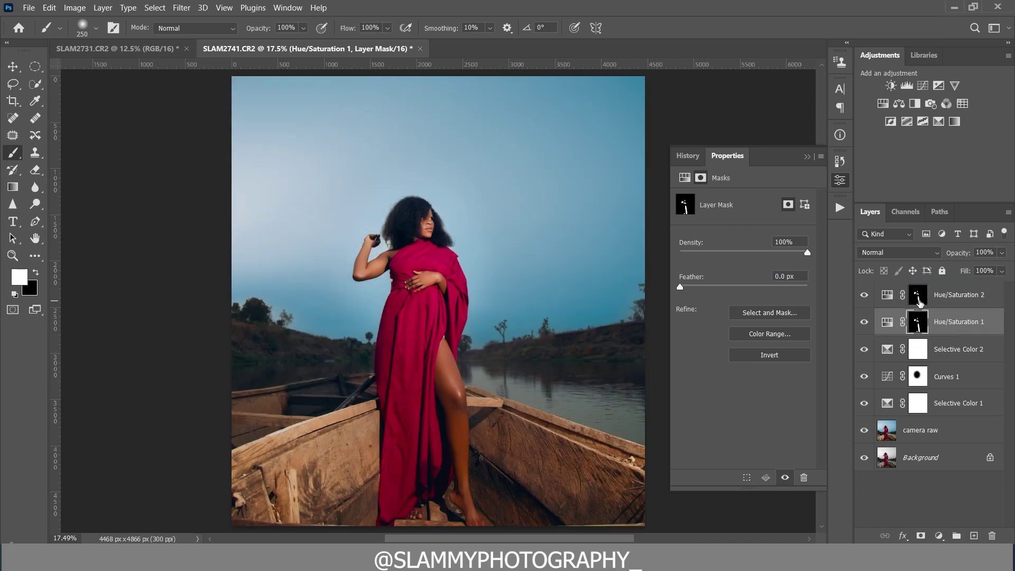
left_click(918, 297)
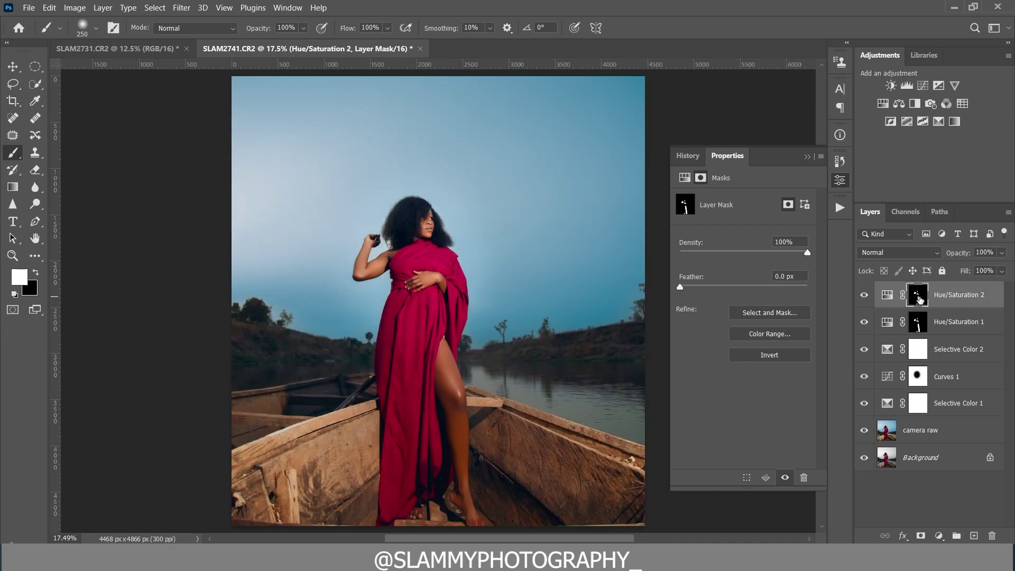
Invert the Hue/Saturation 2 mask so the skin is excluded, and check it with the mask overlay.
key("ctrl+i")
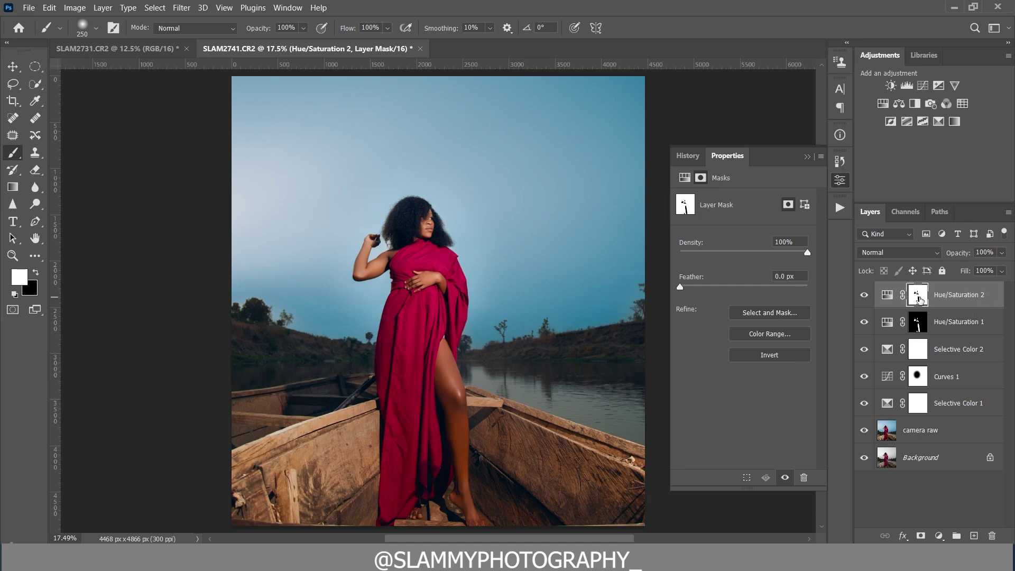
key("backslash")
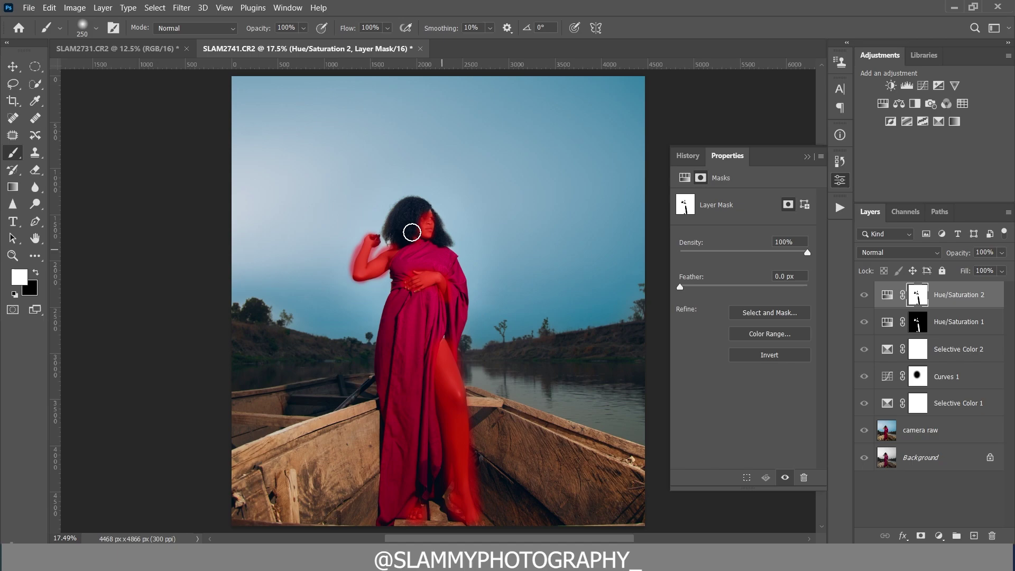
key("backslash")
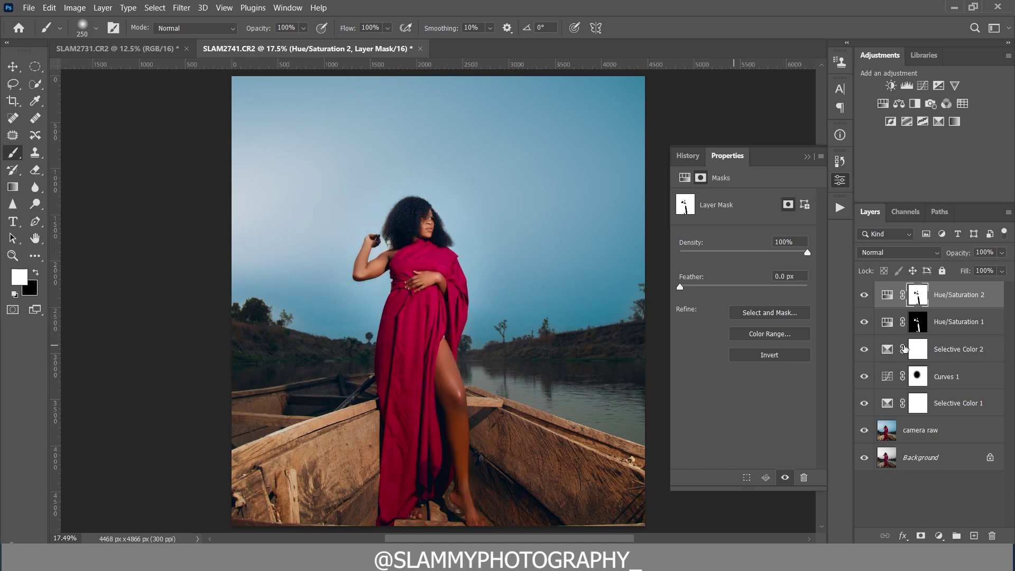
Raise the Saturation of the Reds, sampled from the dress, to +46 in Hue/Saturation 2.
left_click(887, 295)
left_click(684, 217)
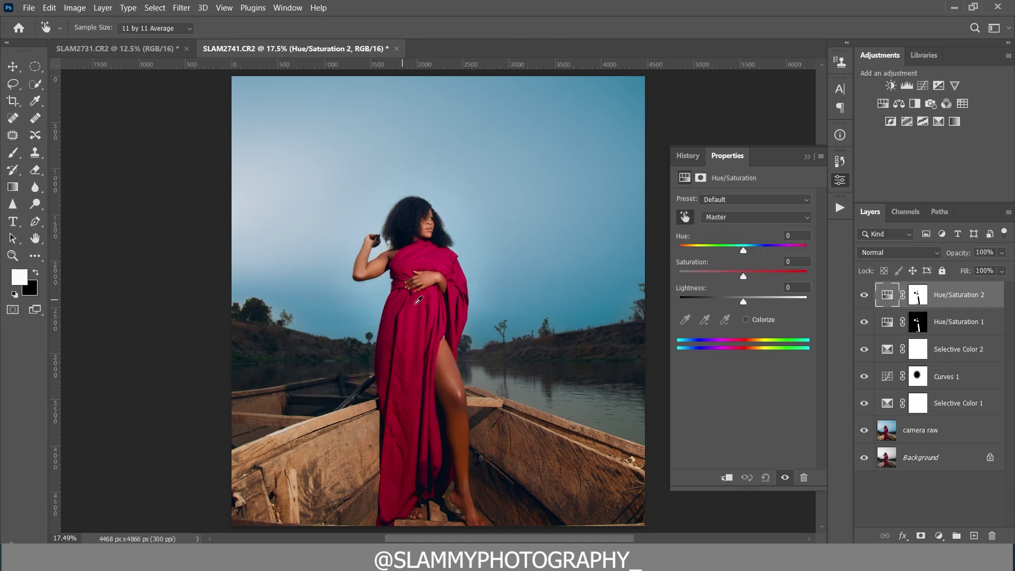
left_click(418, 307)
left_click_drag(747, 278, 773, 278)
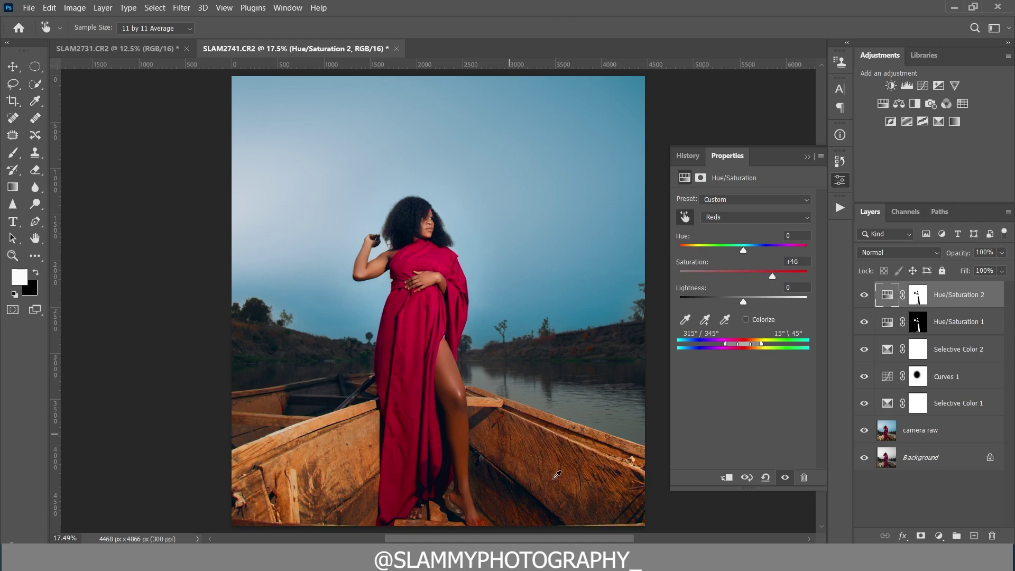
Paint black over the boat and riverbanks on the Hue/Saturation 2 mask with a 600 px brush.
left_click(918, 299)
key("b")
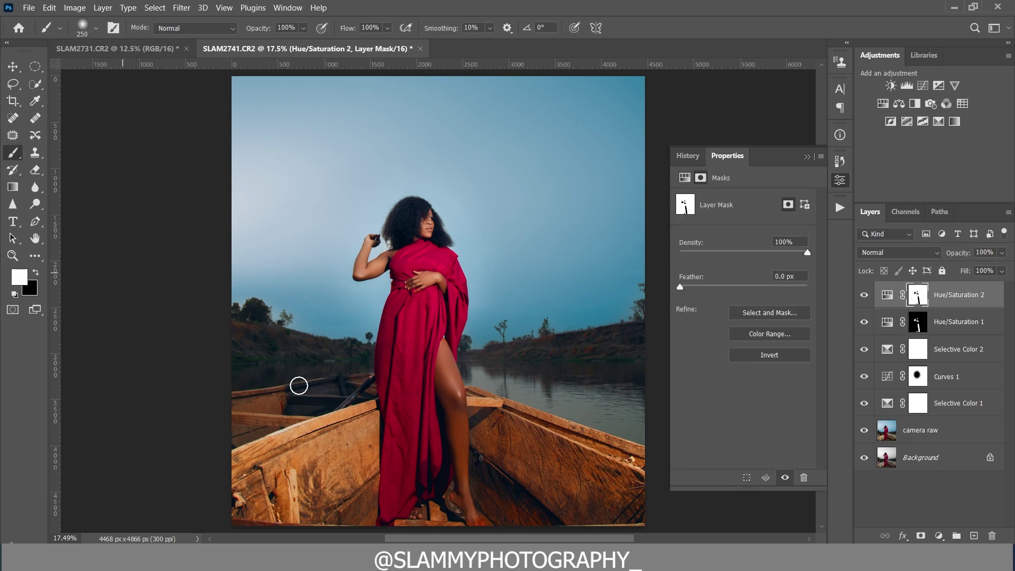
key("bracketright")
key("bracketright")
key("bracketright")
key("bracketright")
left_click(36, 272)
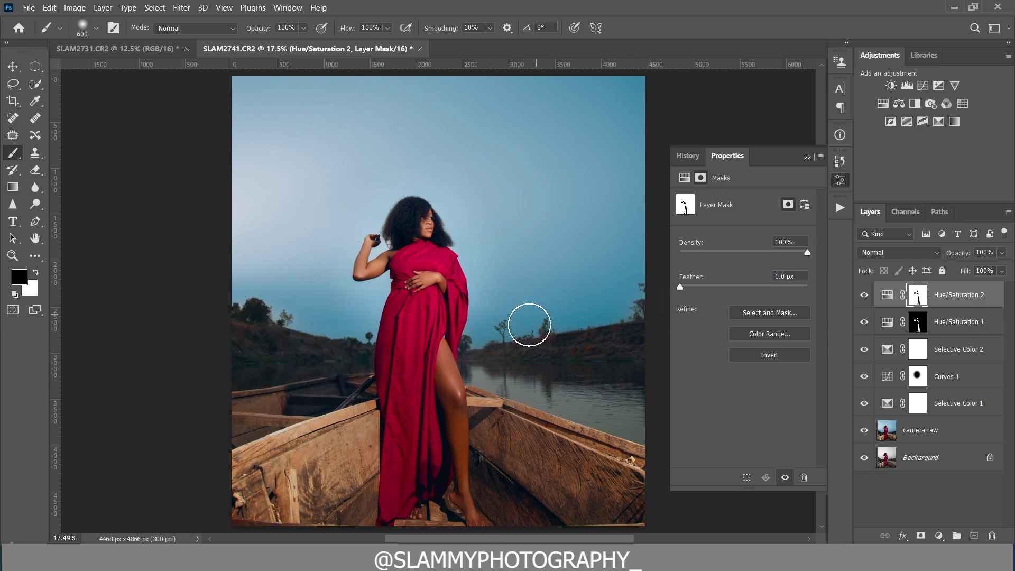
left_click_drag(617, 388, 823, 290)
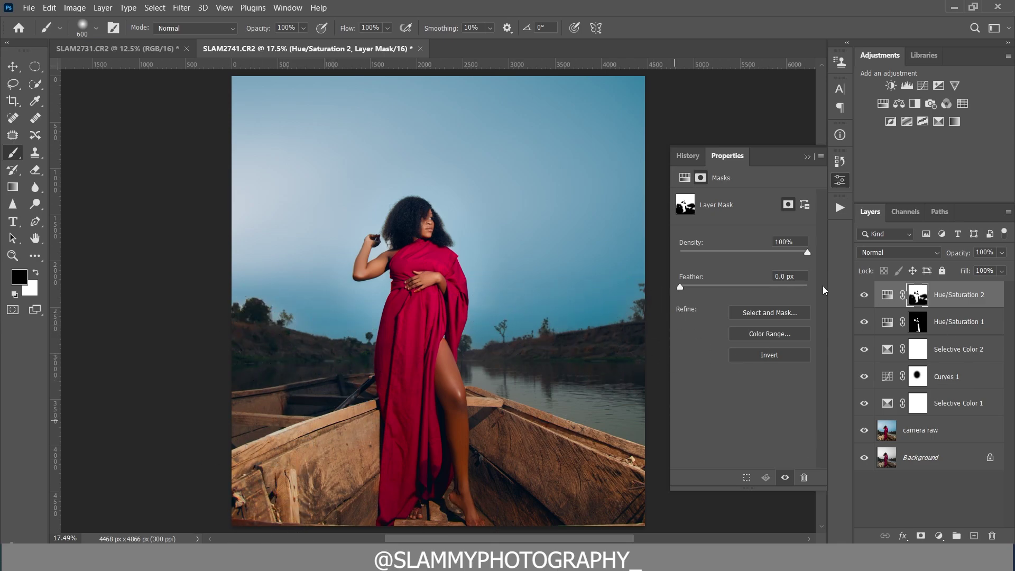
Set the Master Saturation of Hue/Saturation 2 to +7 and compare the layer on and off in close-up.
left_click(887, 294)
key("x")
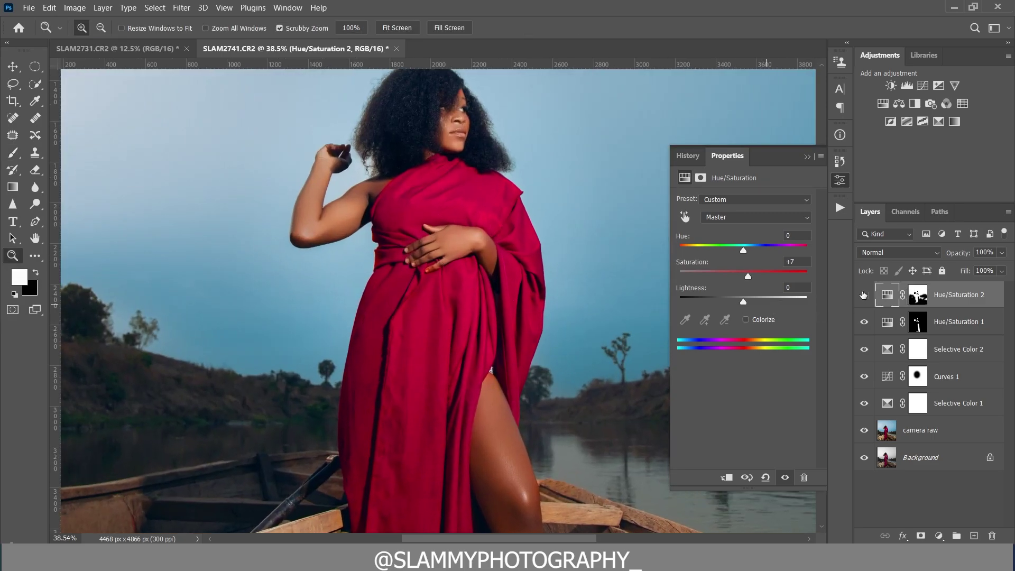
left_click(865, 294)
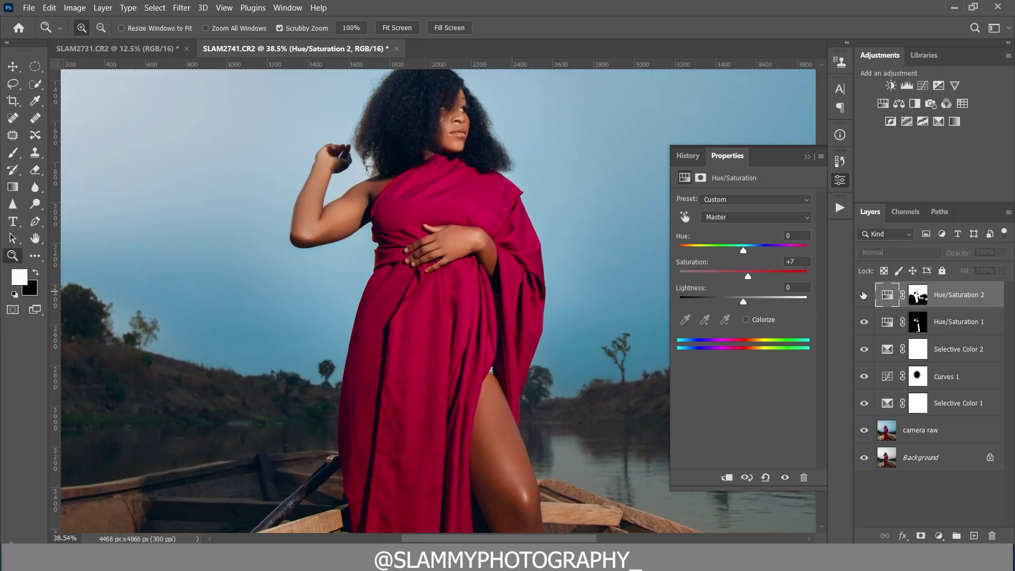
left_click(864, 294)
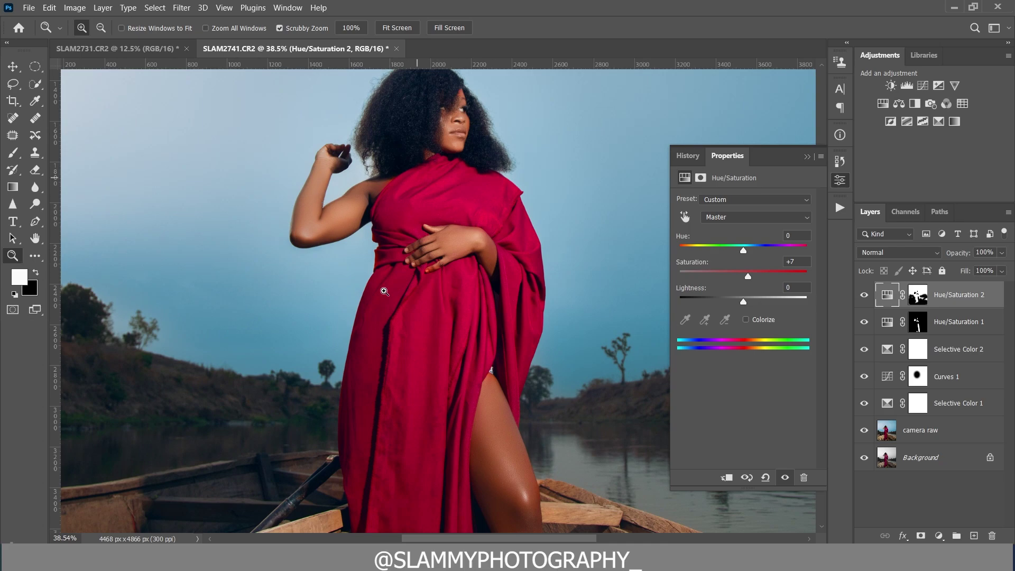
View the whole image, then examine the woman's face, arm and dress in close-up.
key("alt+v")
key("Down")
key("Down")
key("Down")
key("Down")
key("Down")
key("Down")
key("Down")
key("Return")
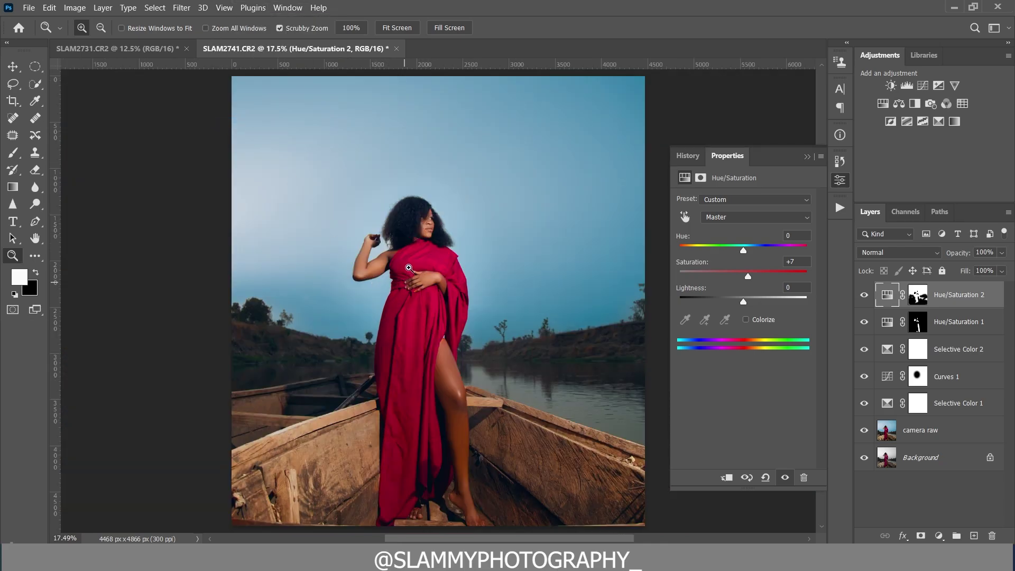
left_click_drag(410, 269, 451, 310)
scroll(454, 333, "up", 1)
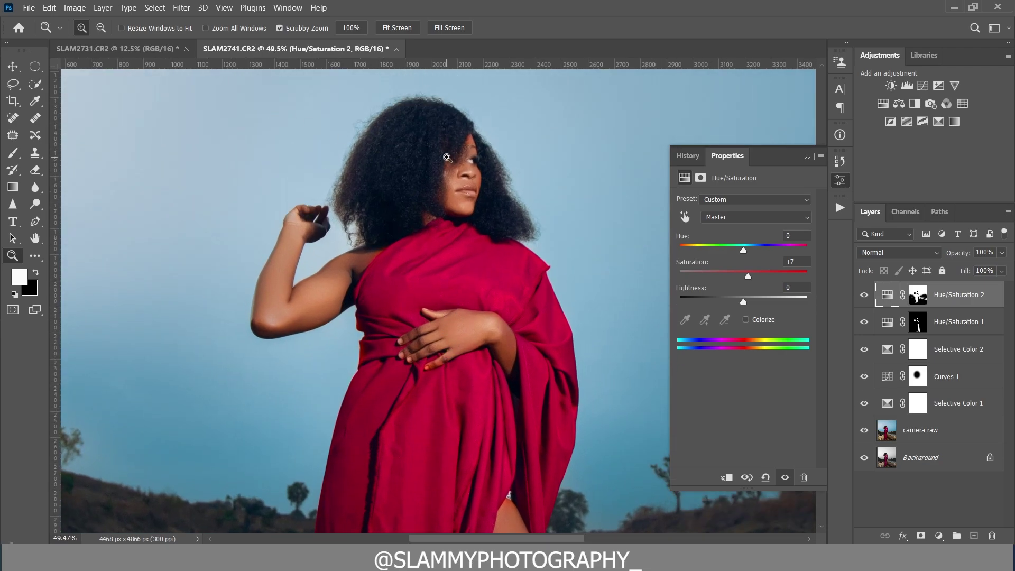
Compare the graded portrait with the original Background layer alone, and inspect the arm, dress and leg in close-up.
left_click_drag(448, 158, 483, 212)
key("ctrl+0")
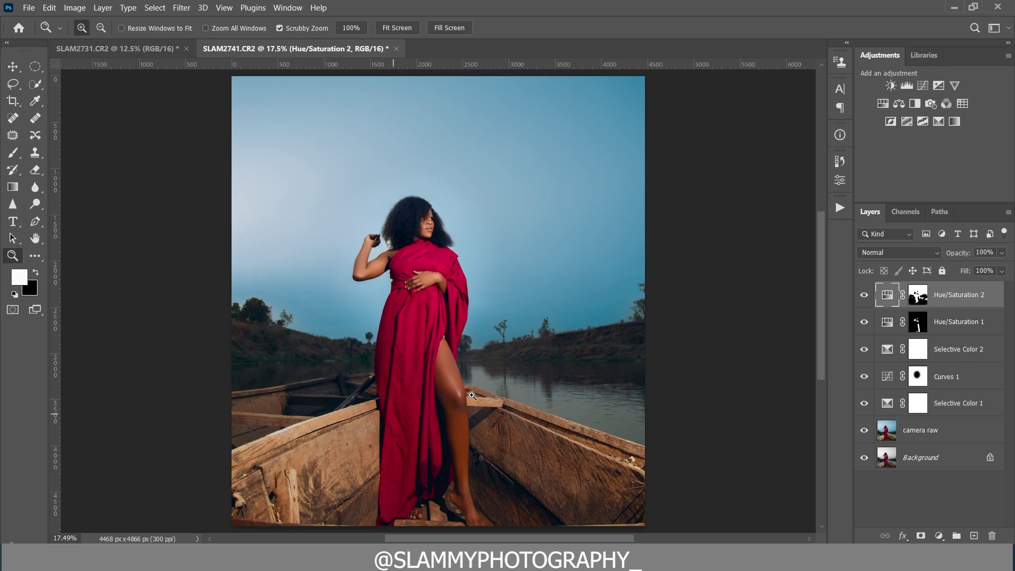
left_click(864, 459, "alt")
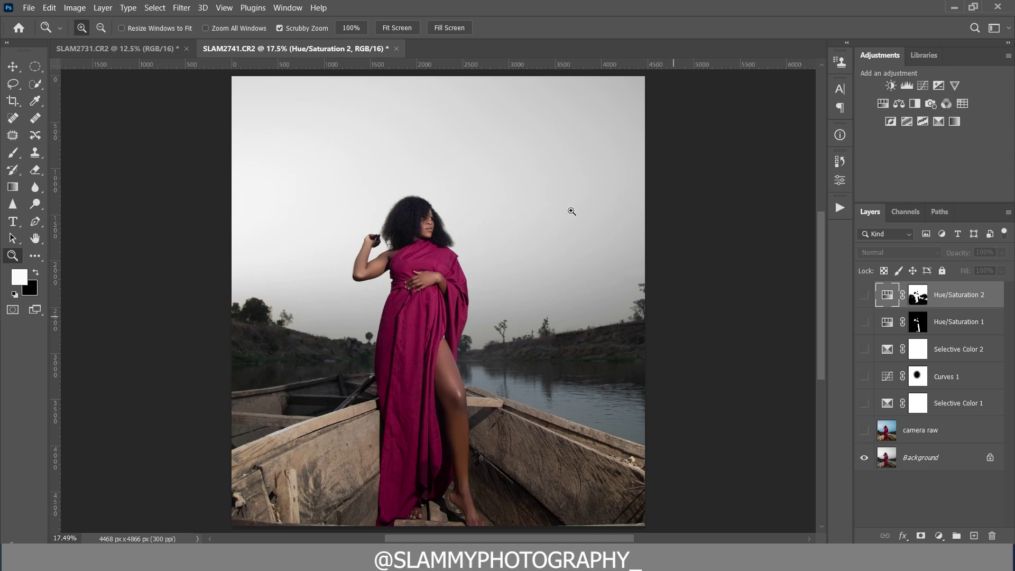
left_click(865, 459, "alt")
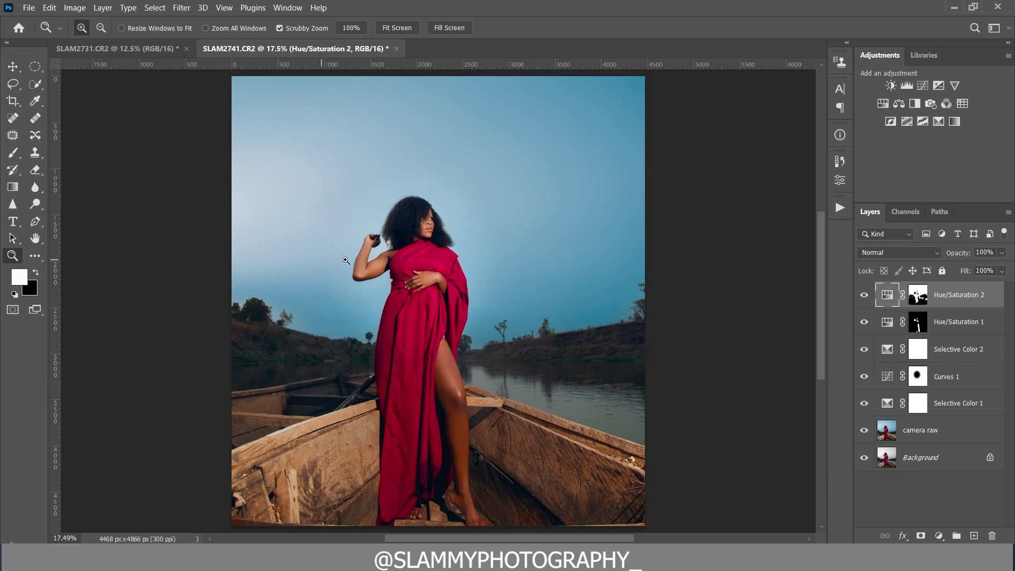
left_click_drag(421, 273, 459, 134)
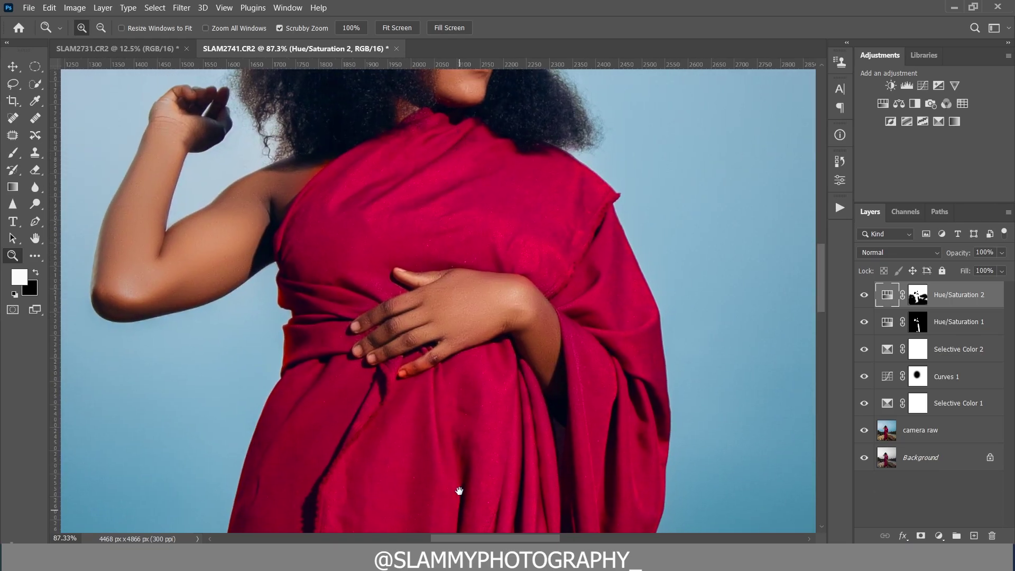
scroll(459, 491, "down", 5)
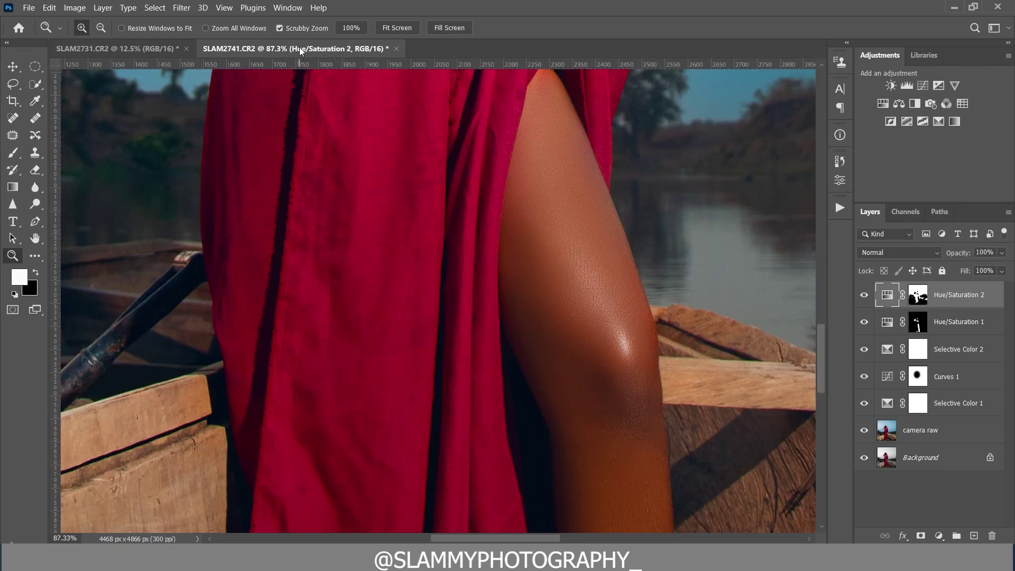
Display the list of recorded actions and fit the whole portrait on screen.
left_click(841, 207)
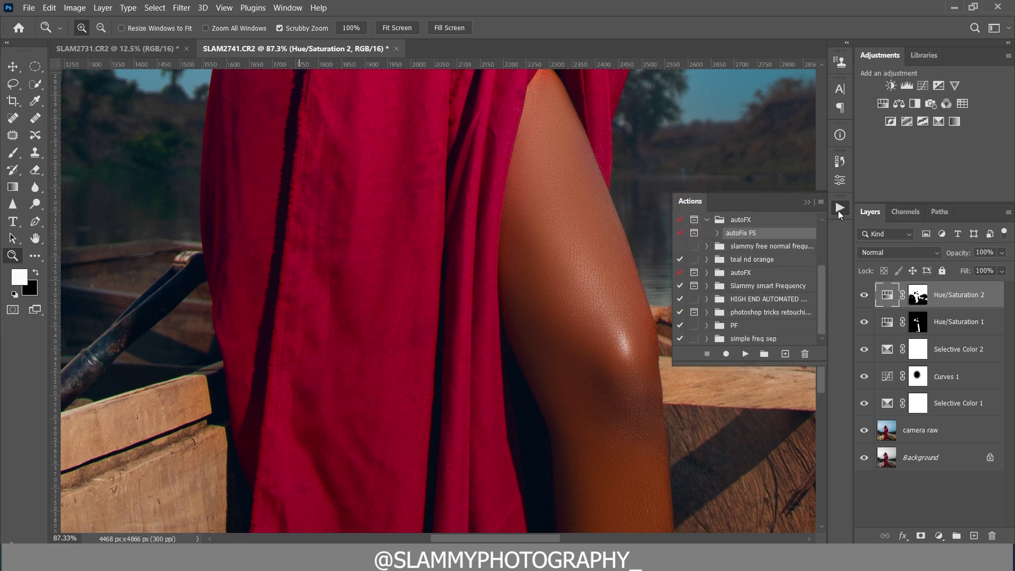
left_click(224, 7)
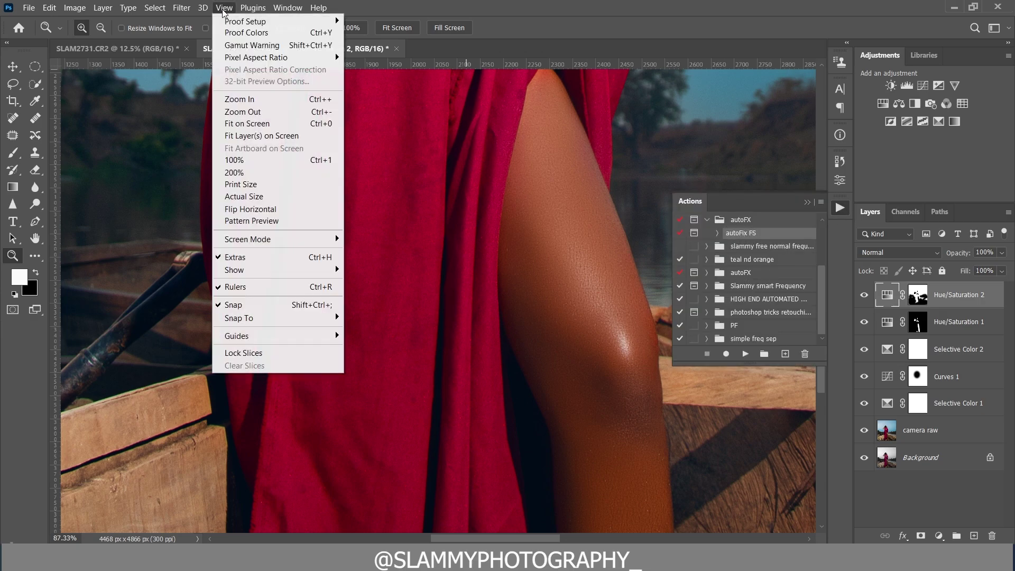
left_click(275, 125)
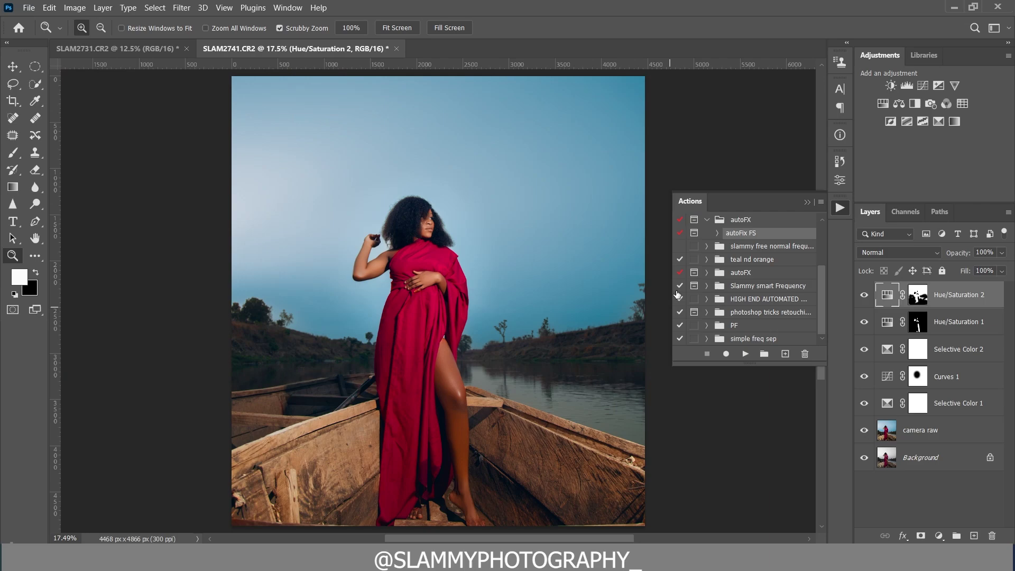